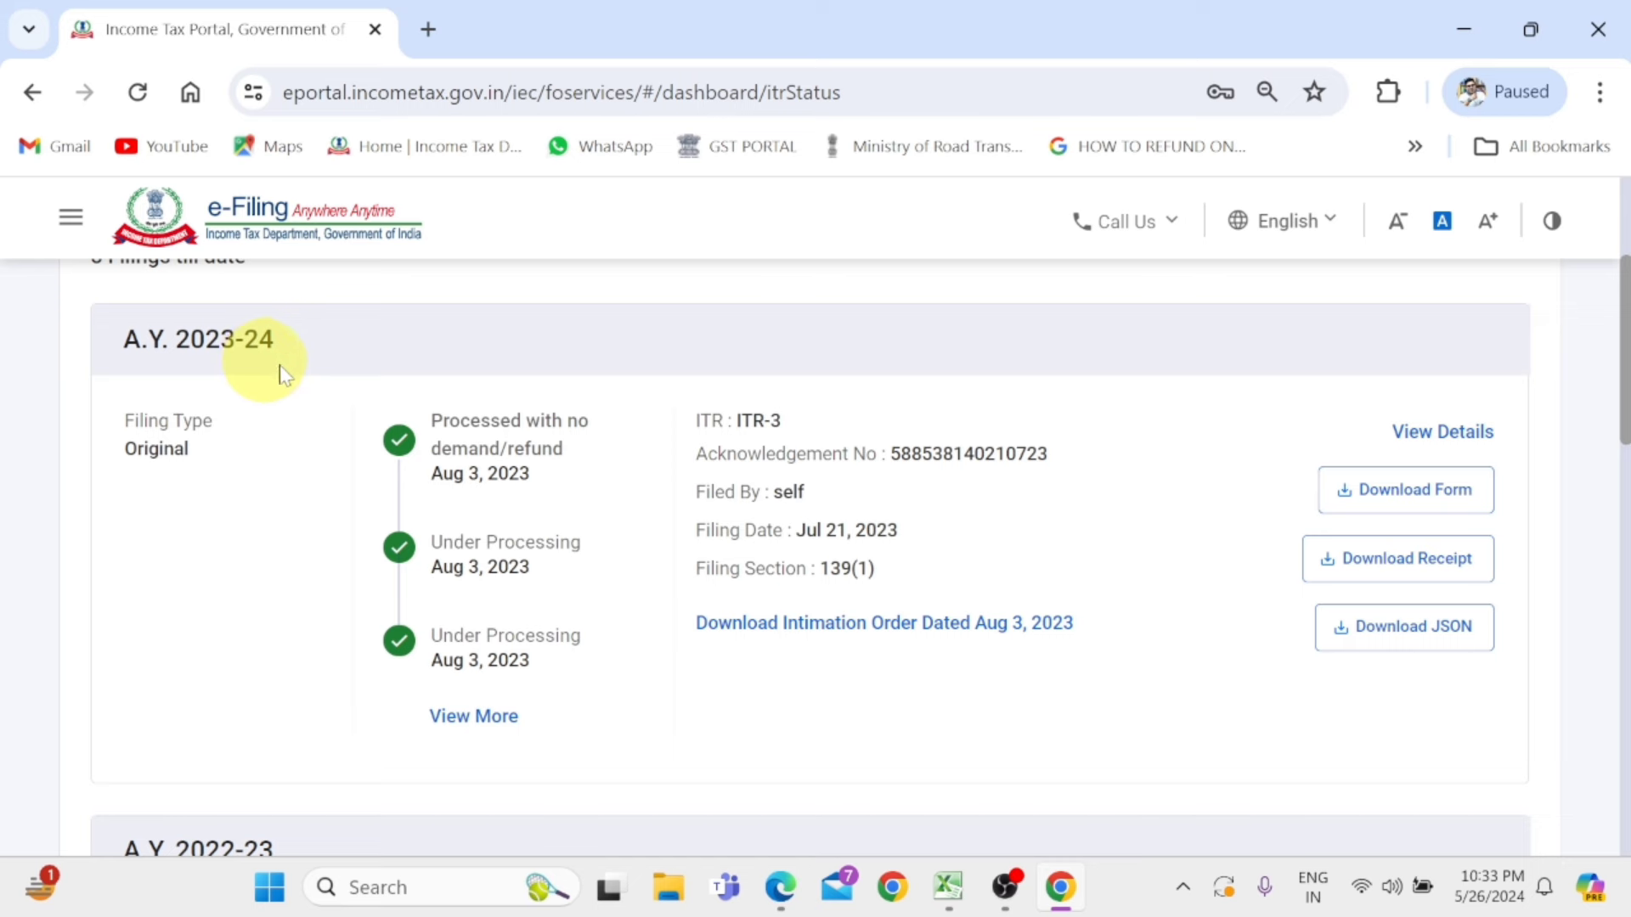
# Step: Review the A.Y. 2023-24 filed return entry and its download options on the income tax e-Filing portal
pyautogui.scroll(1, 841, 624)
pyautogui.scroll(2, 843, 626)
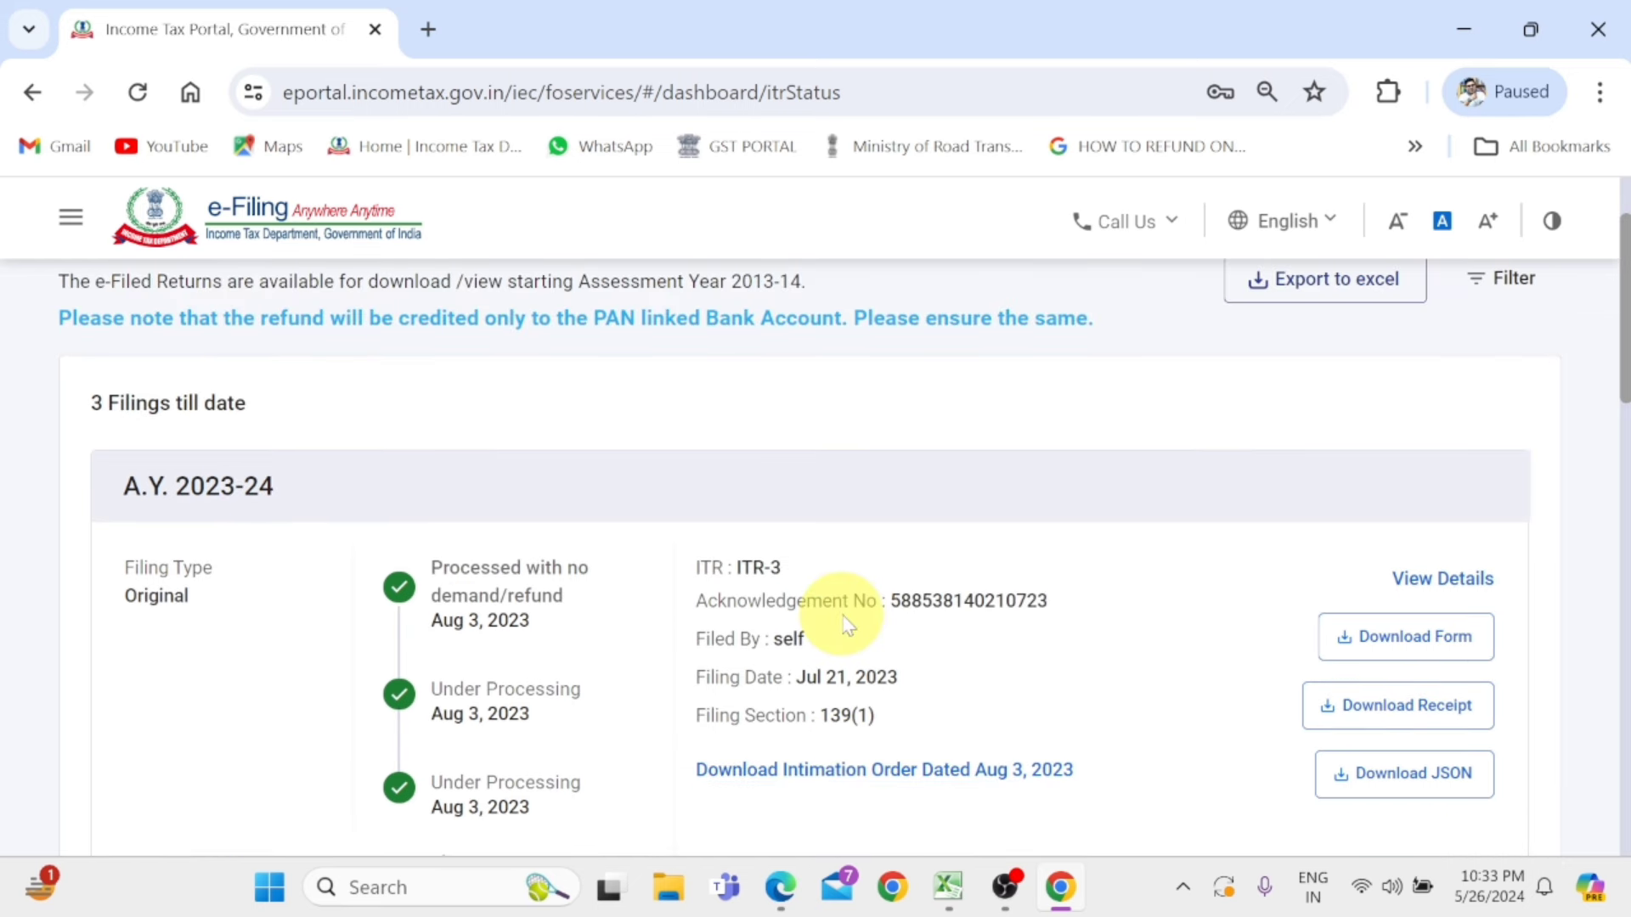
pyautogui.scroll(-2, 843, 626)
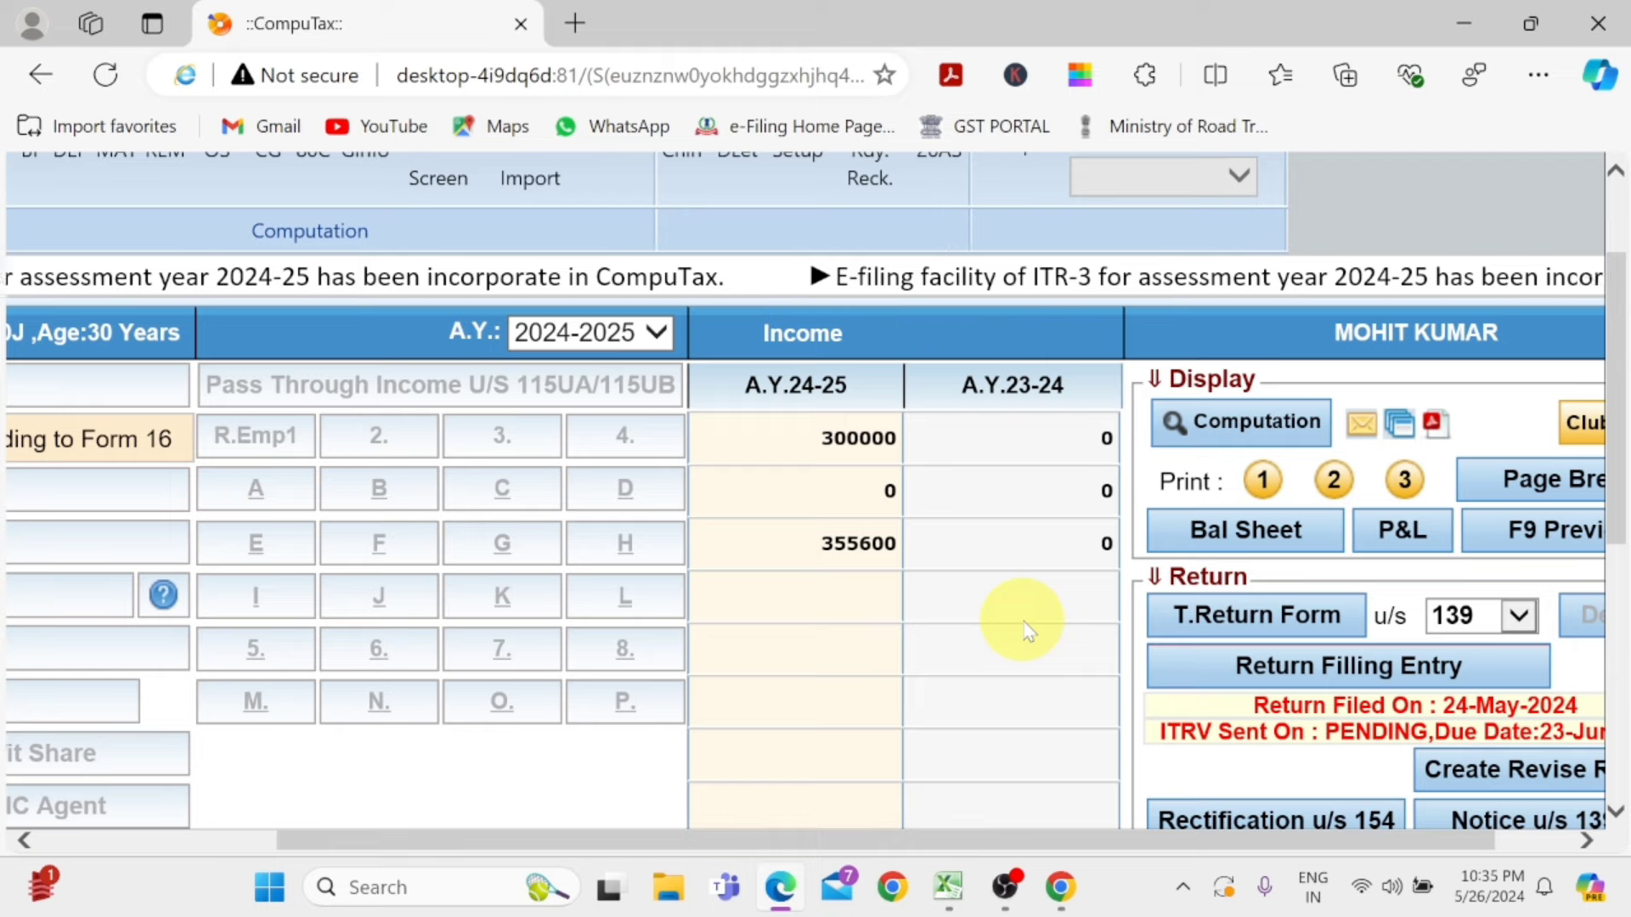
pyautogui.click(1060, 887)
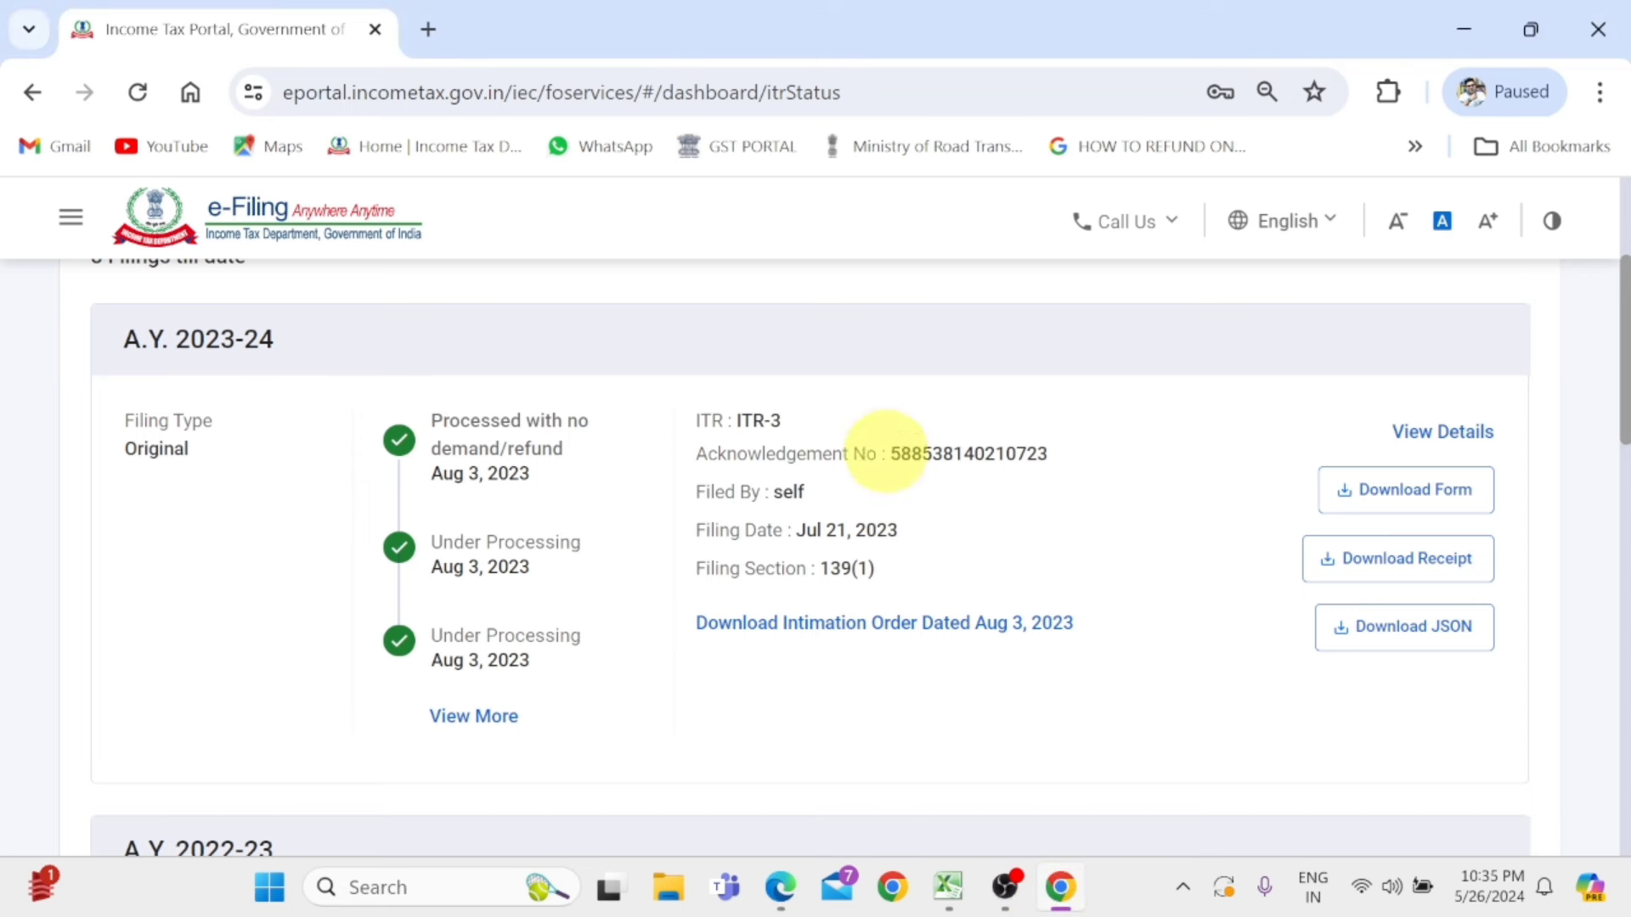
pyautogui.scroll(4, 1271, 609)
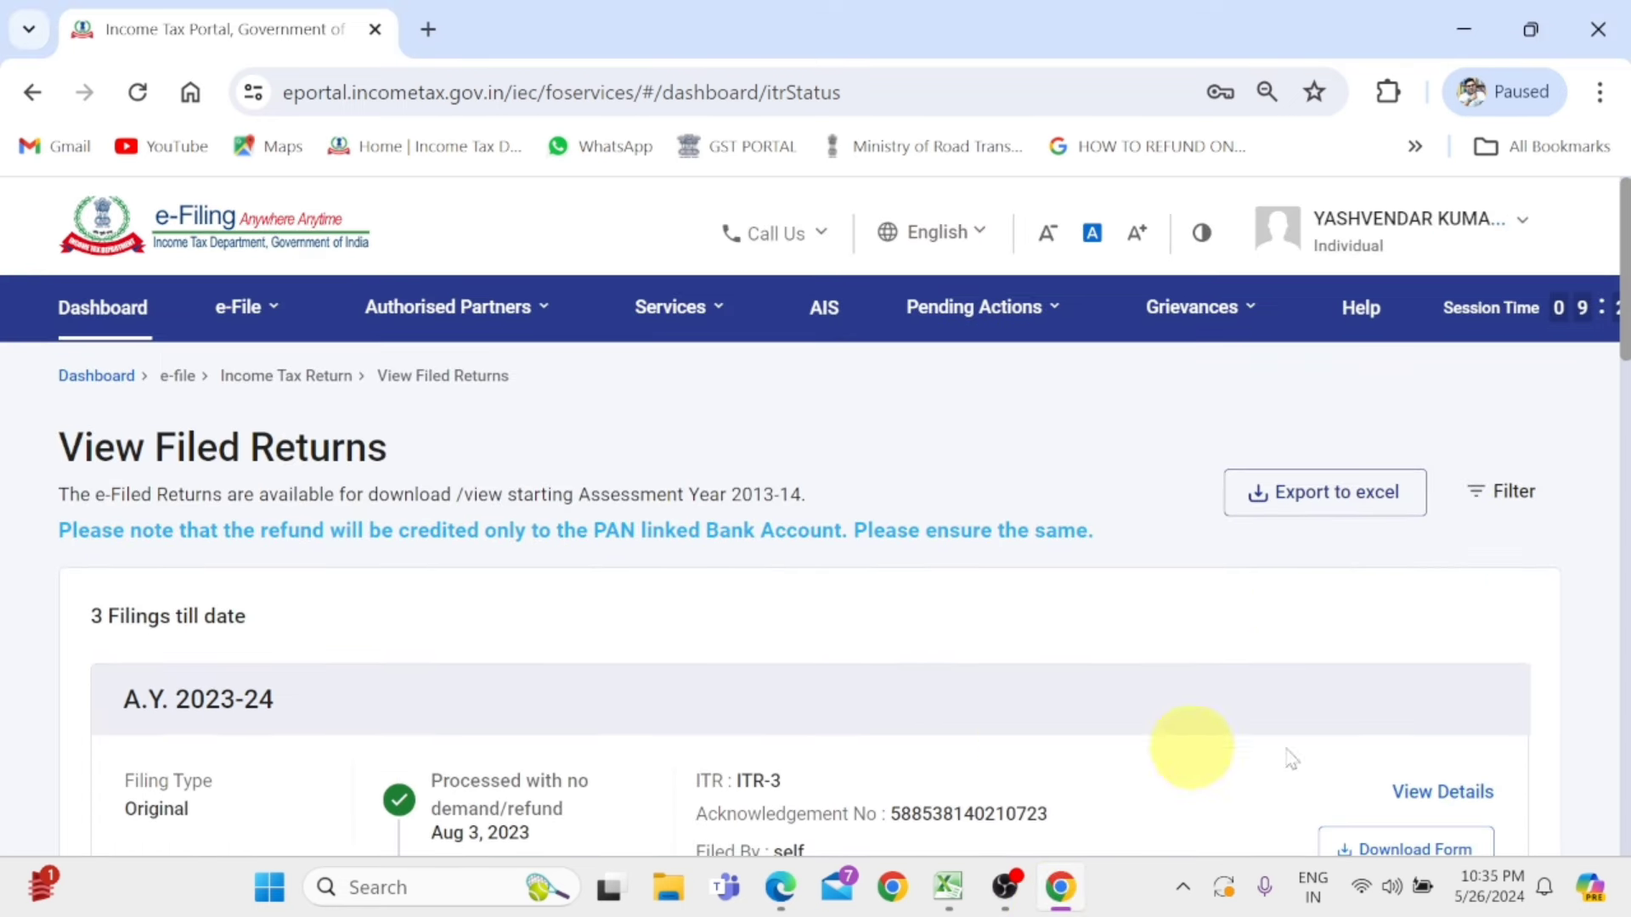
pyautogui.scroll(-4, 1373, 705)
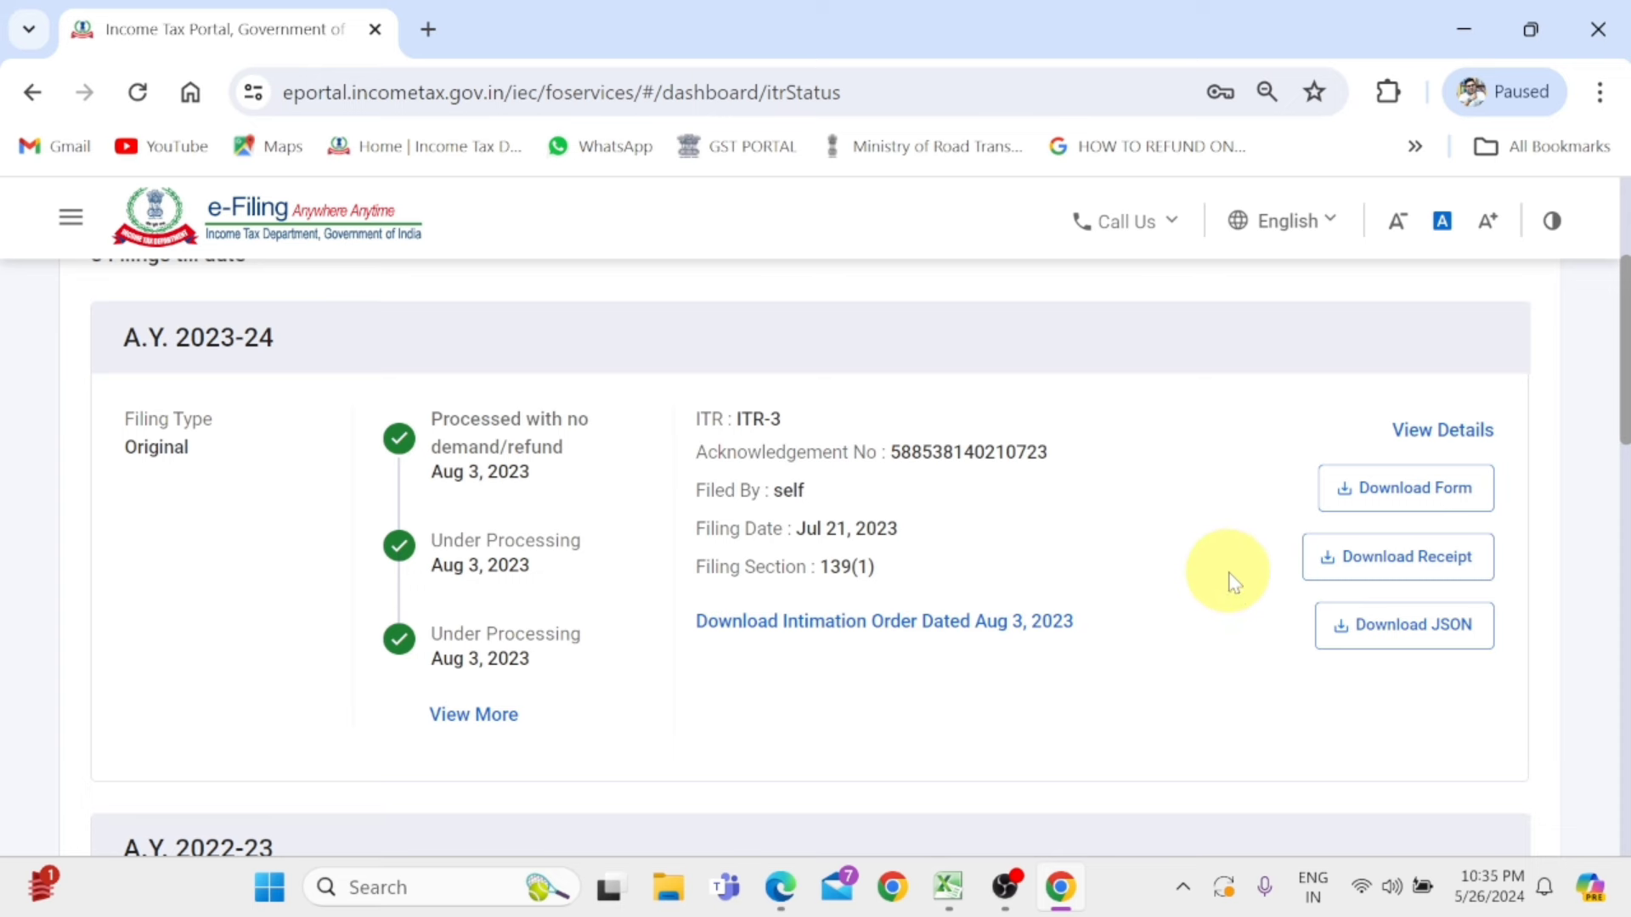
# Step: Switch to CompuTax, open the A.Y. 2024-2025 computation as a PDF and read through it to the balance sheet
pyautogui.click(778, 891)
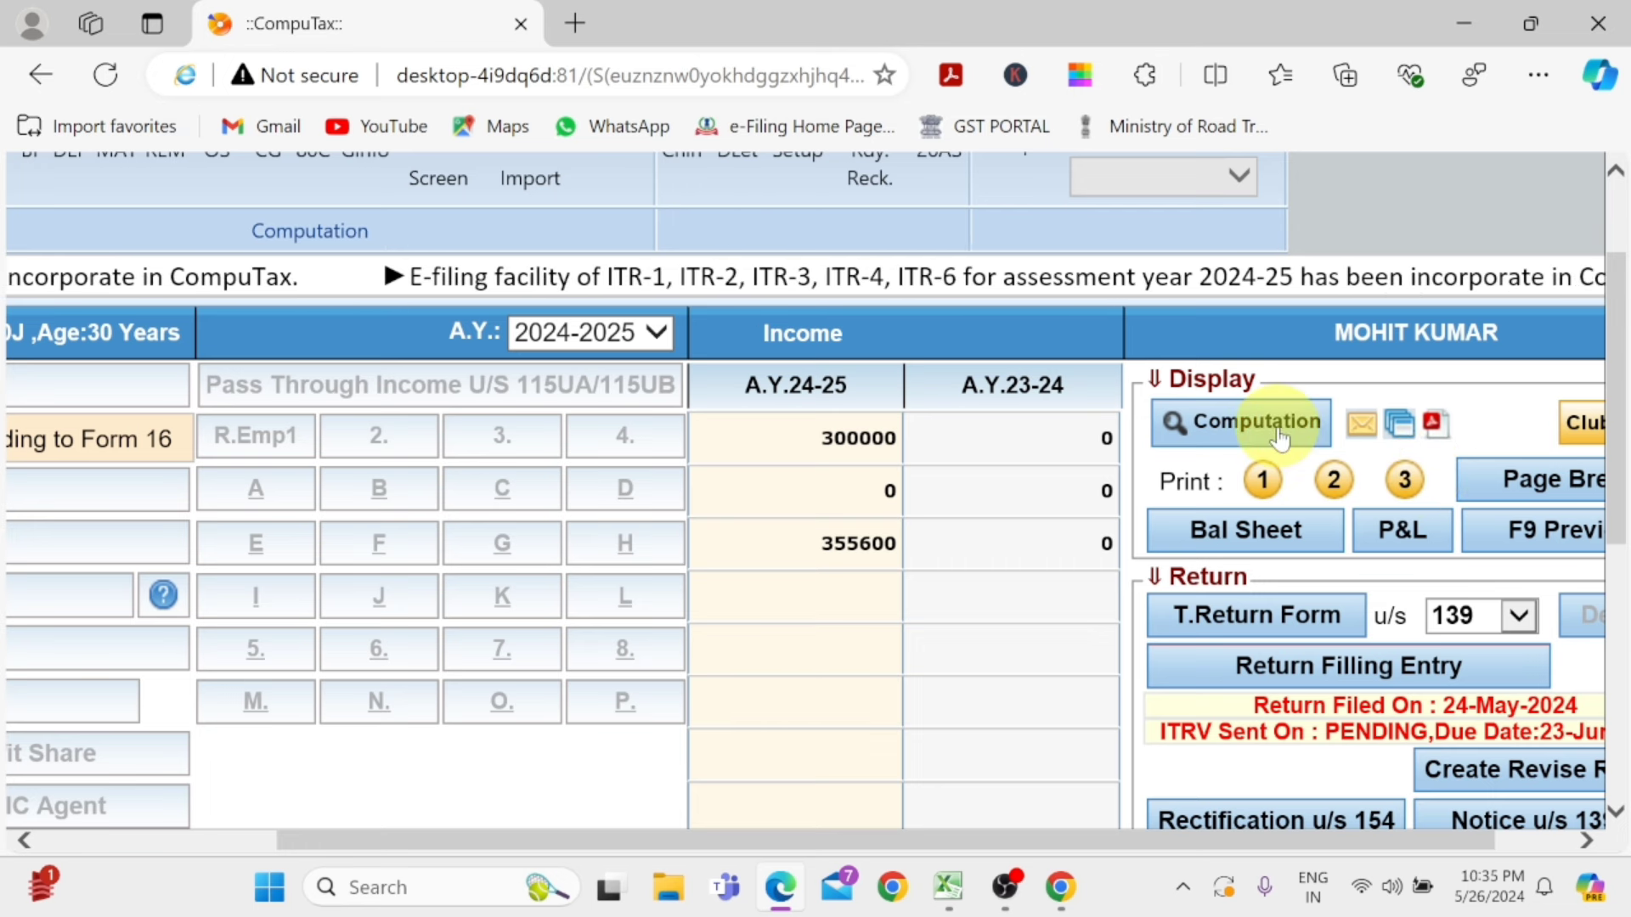
pyautogui.click(1433, 425)
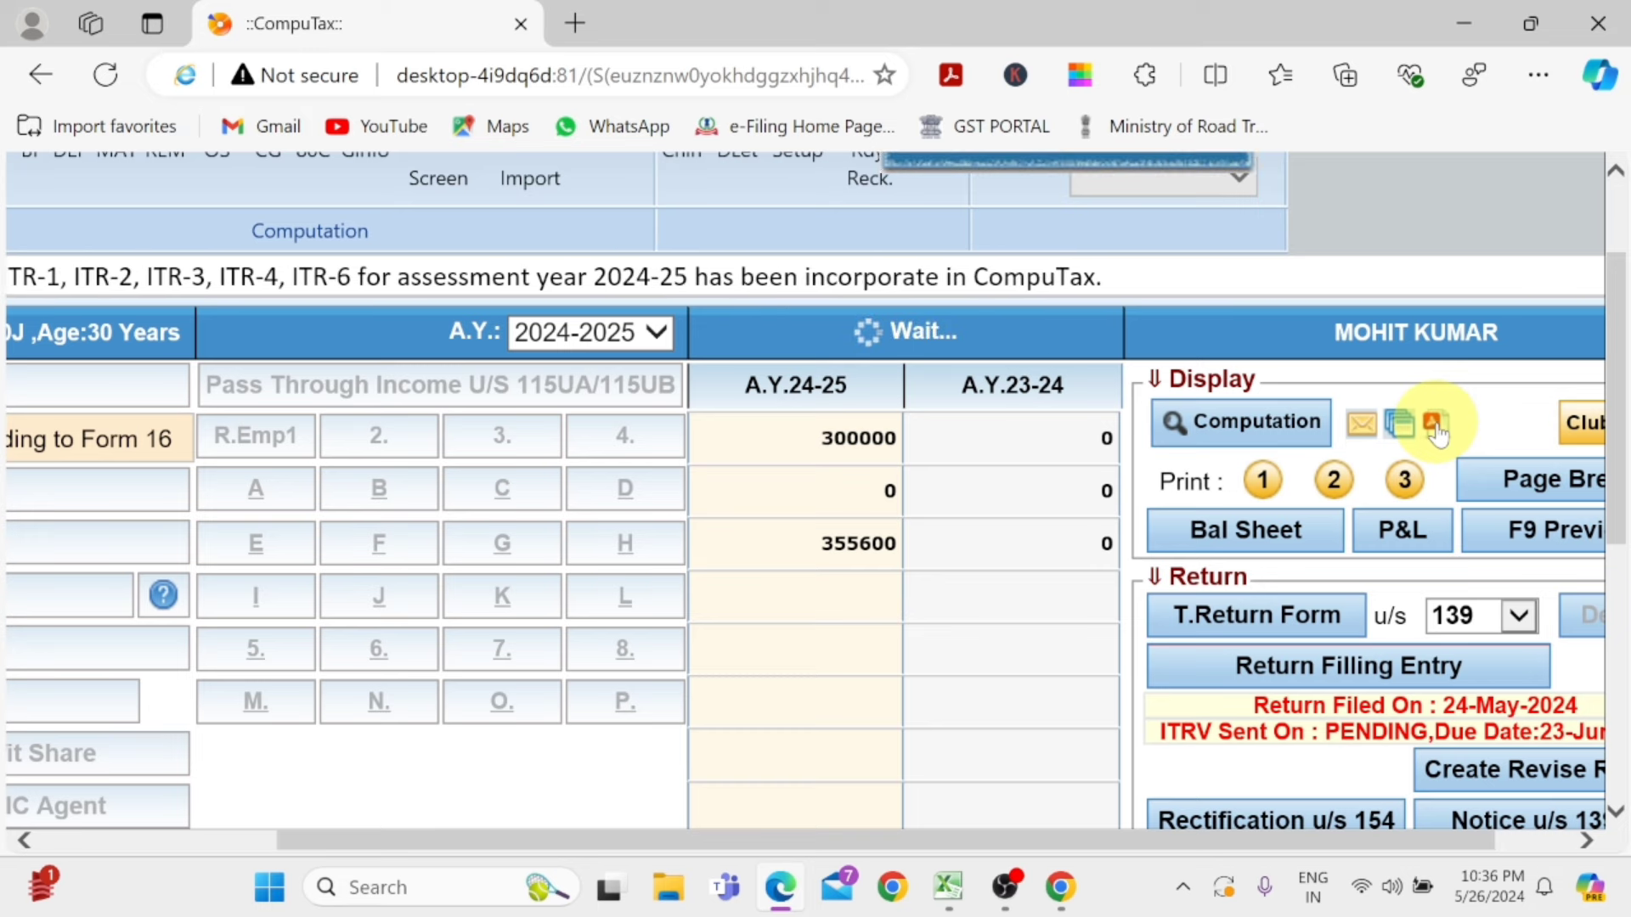
pyautogui.scroll(1, 1437, 431)
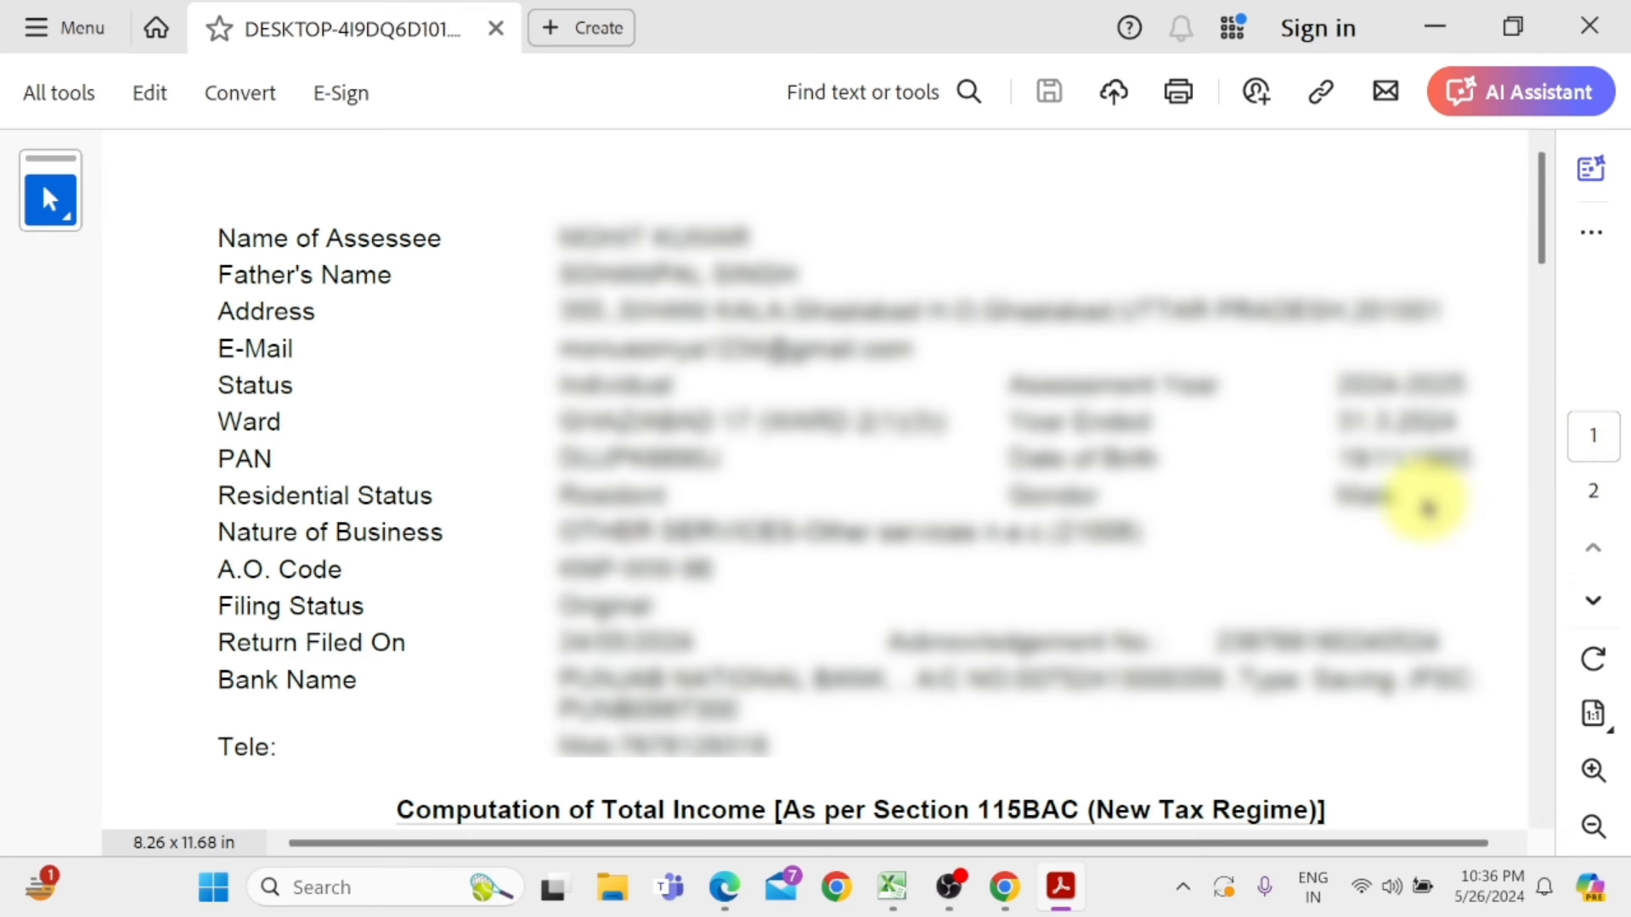
pyautogui.click(1593, 497)
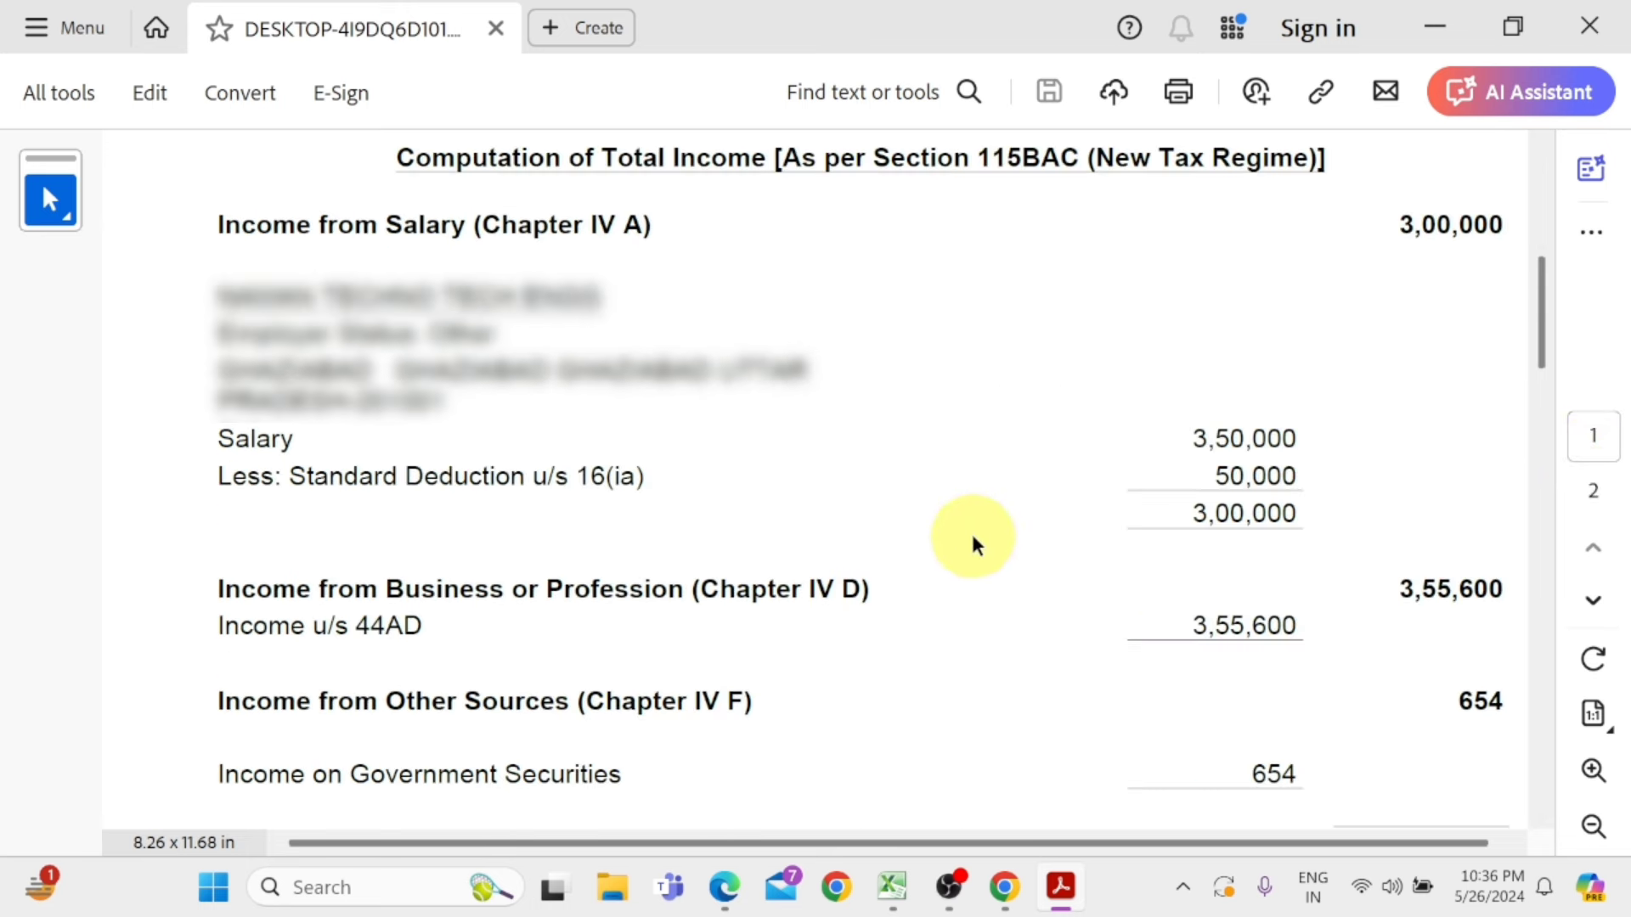
pyautogui.scroll(-10, 976, 544)
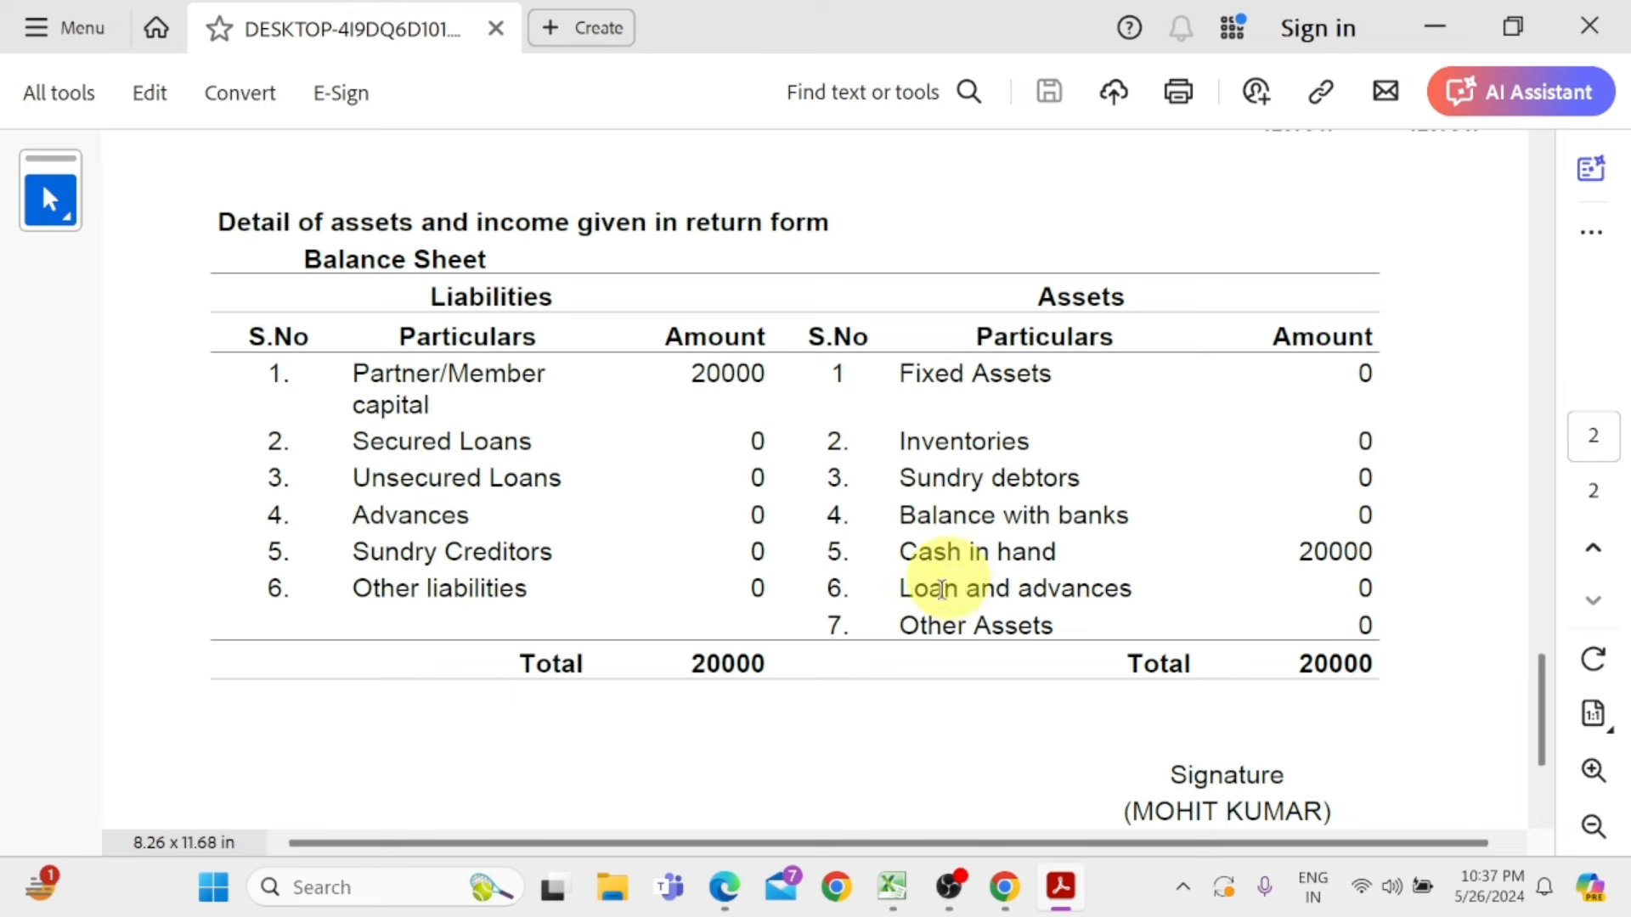
# Step: Switch to the Excel ITR computation sheet and examine the name, father's name, address, permanent account number, sex and status fields
pyautogui.hotkey('alt', 'Tab')
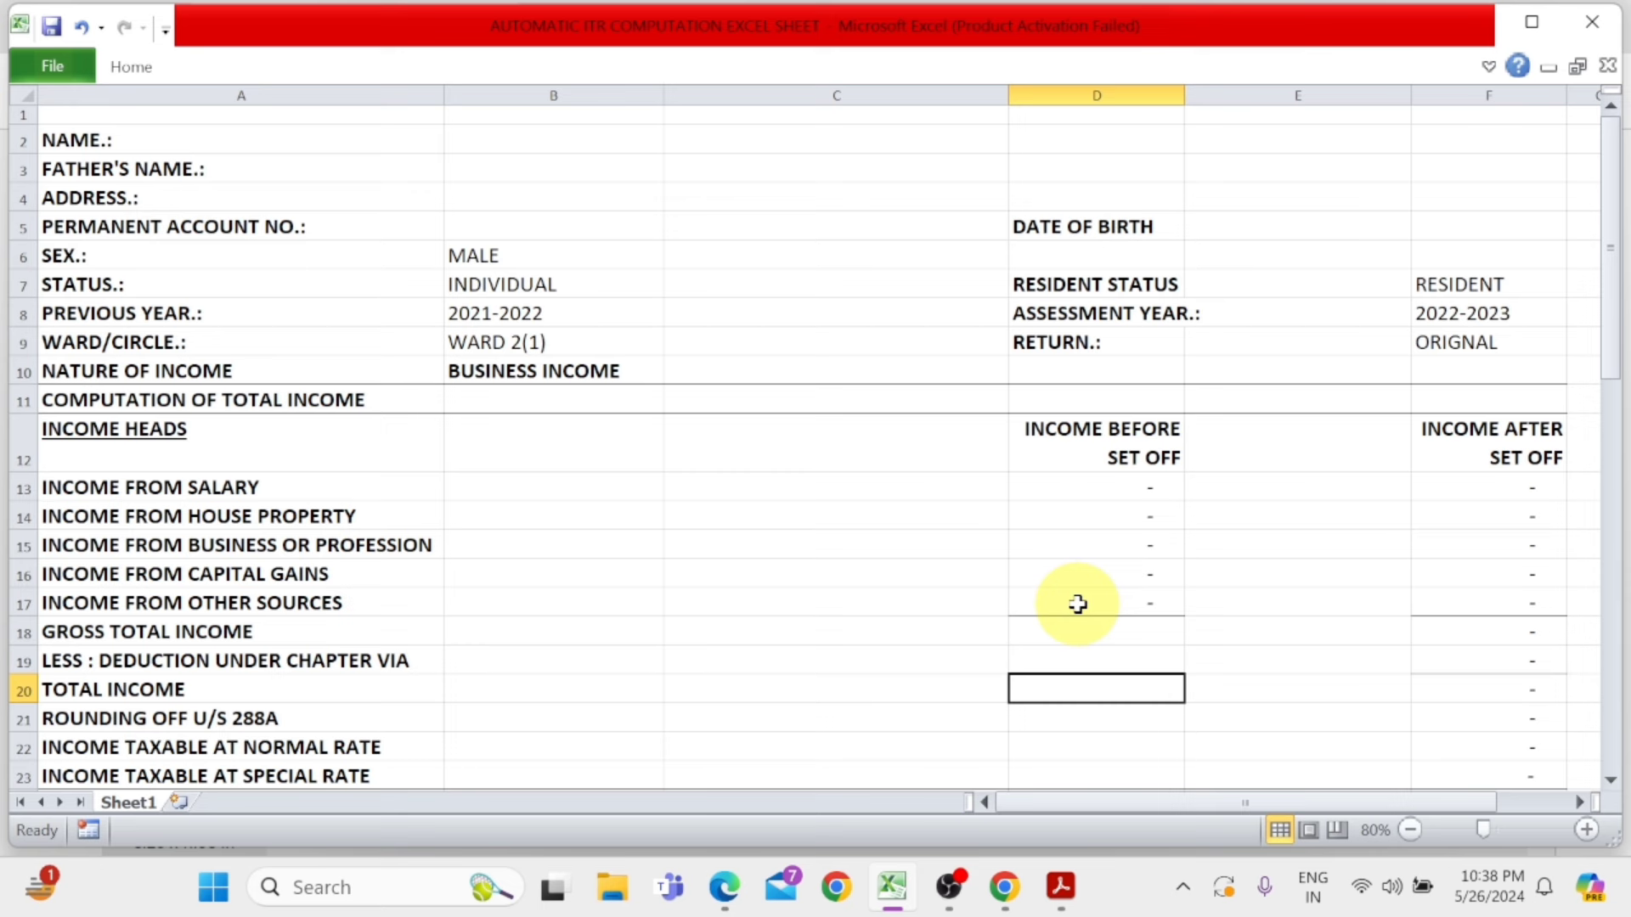
pyautogui.click(125, 140)
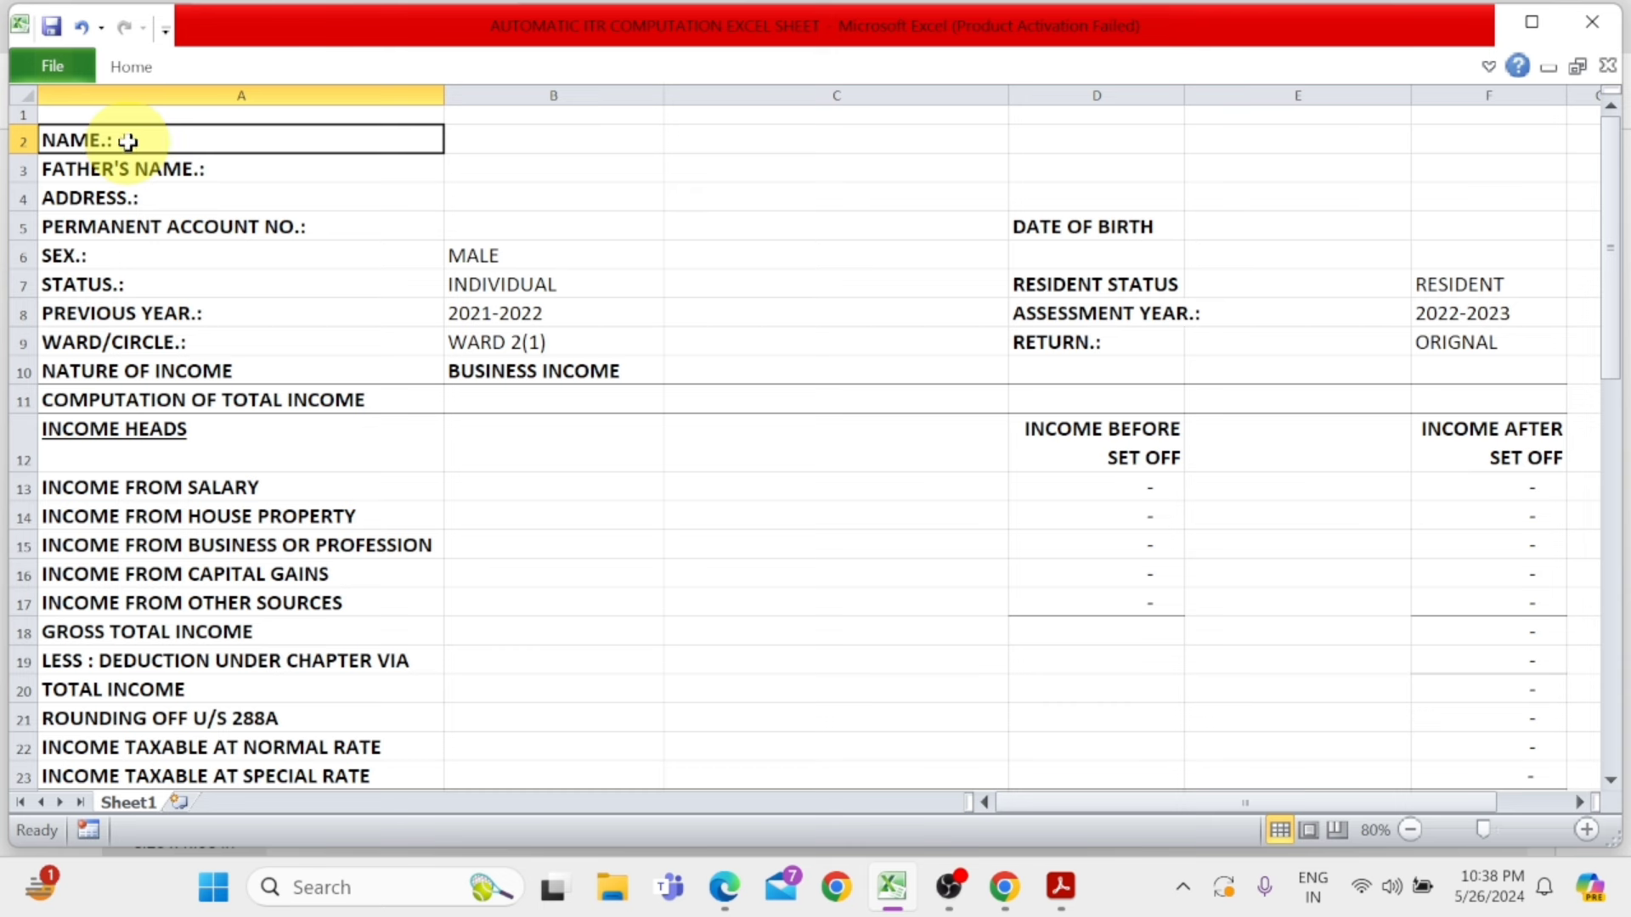
pyautogui.click(551, 141)
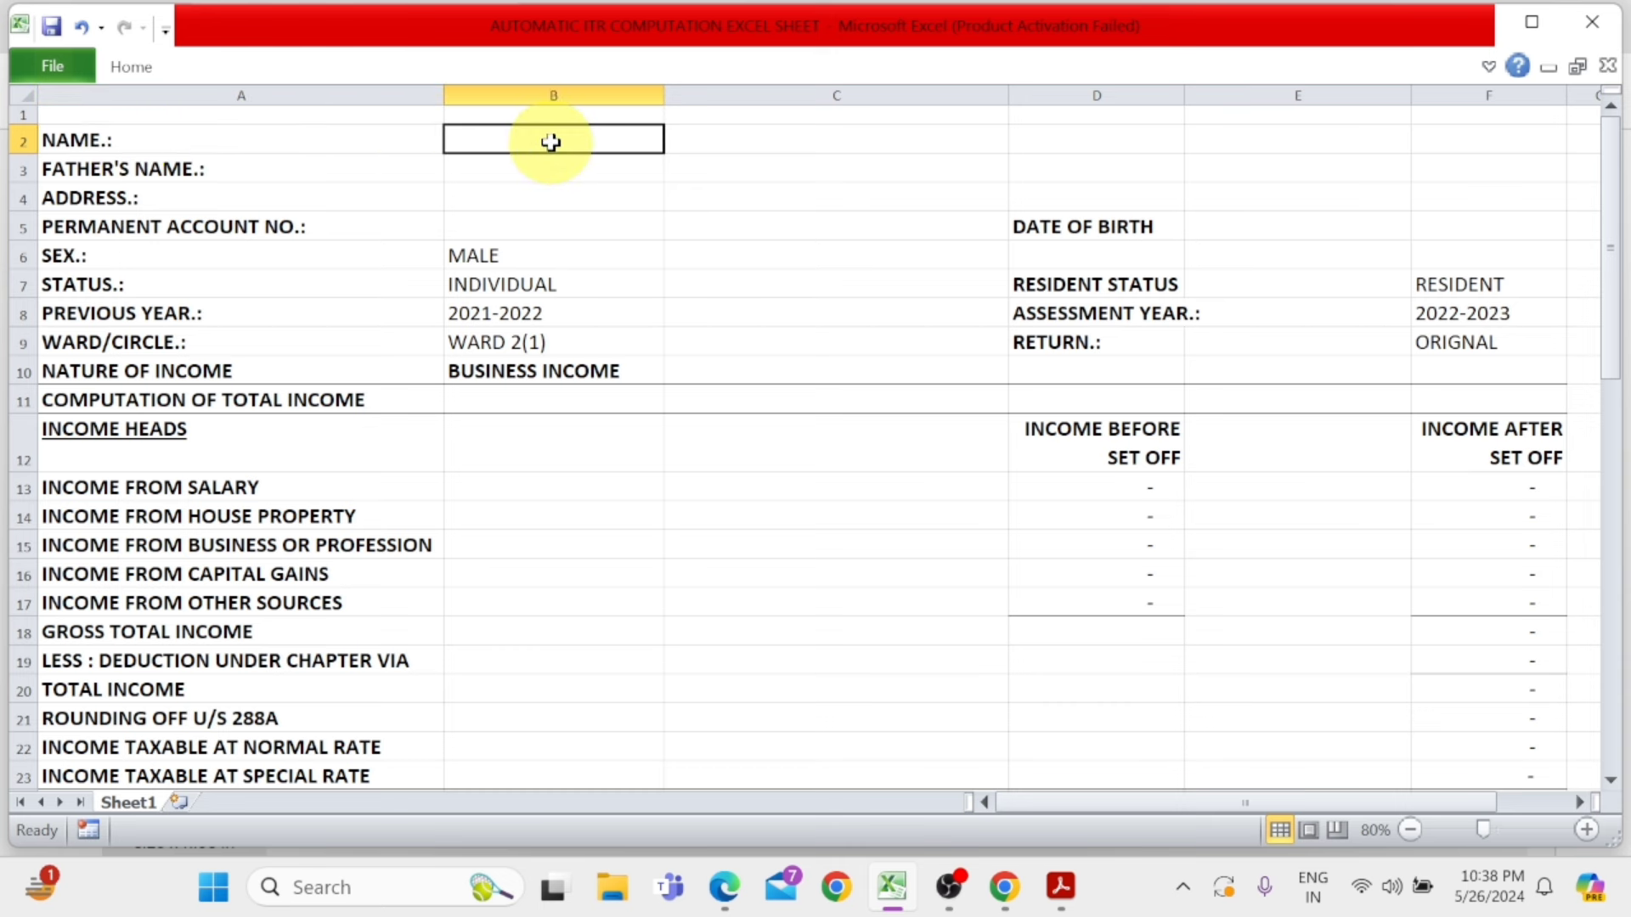
pyautogui.click(302, 174)
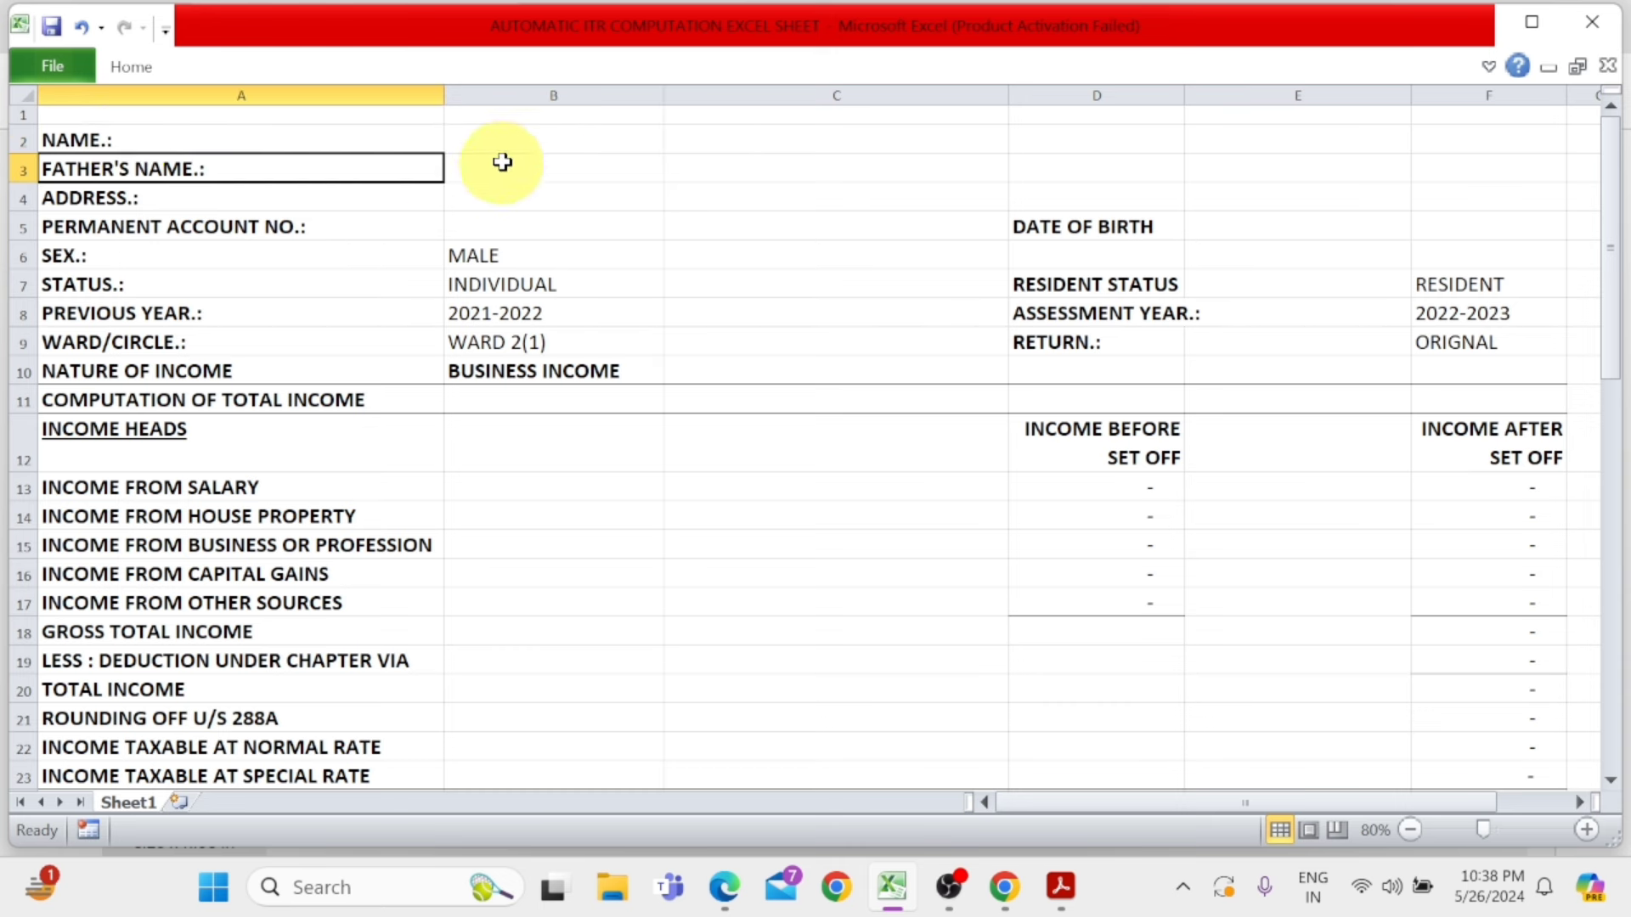
pyautogui.click(499, 162)
pyautogui.click(338, 190)
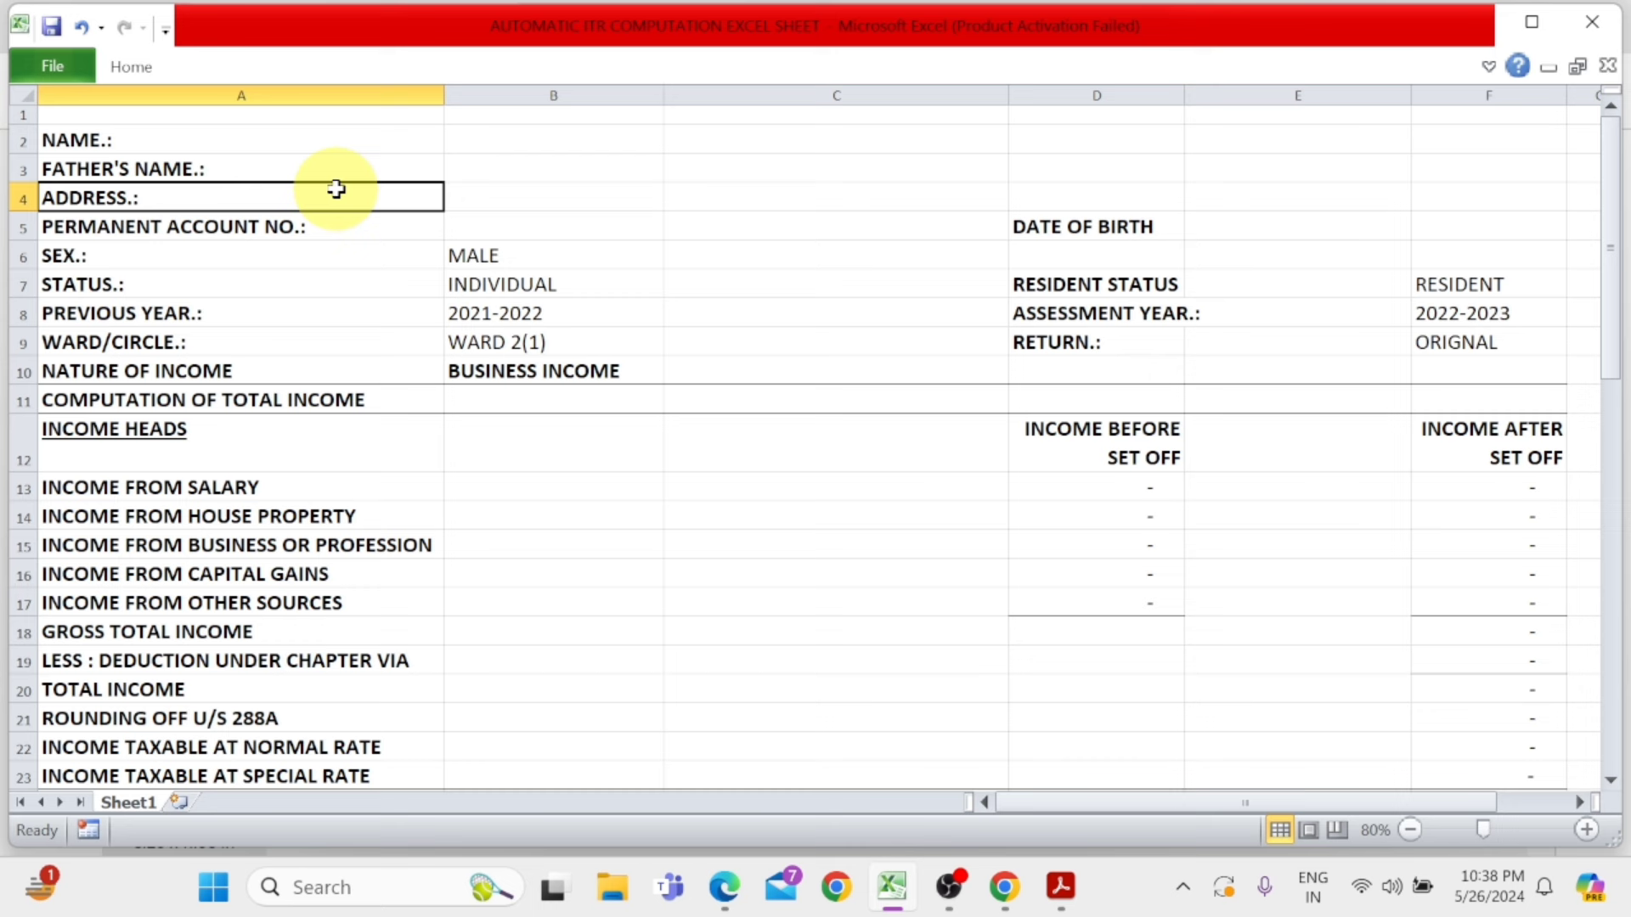
pyautogui.click(546, 196)
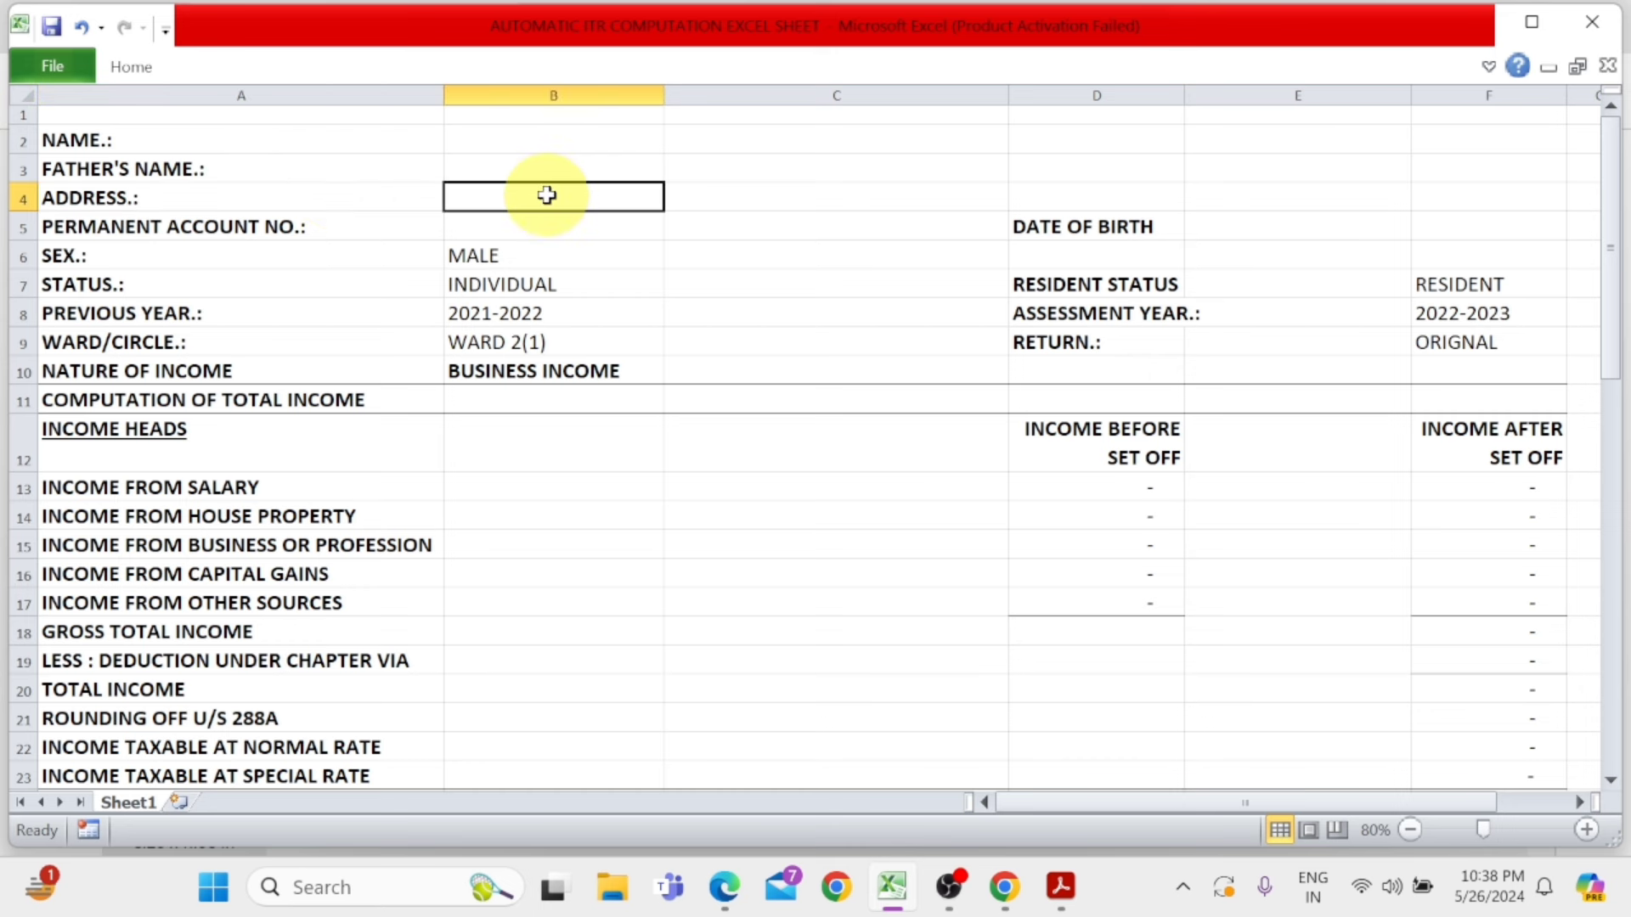
pyautogui.click(280, 226)
pyautogui.click(498, 228)
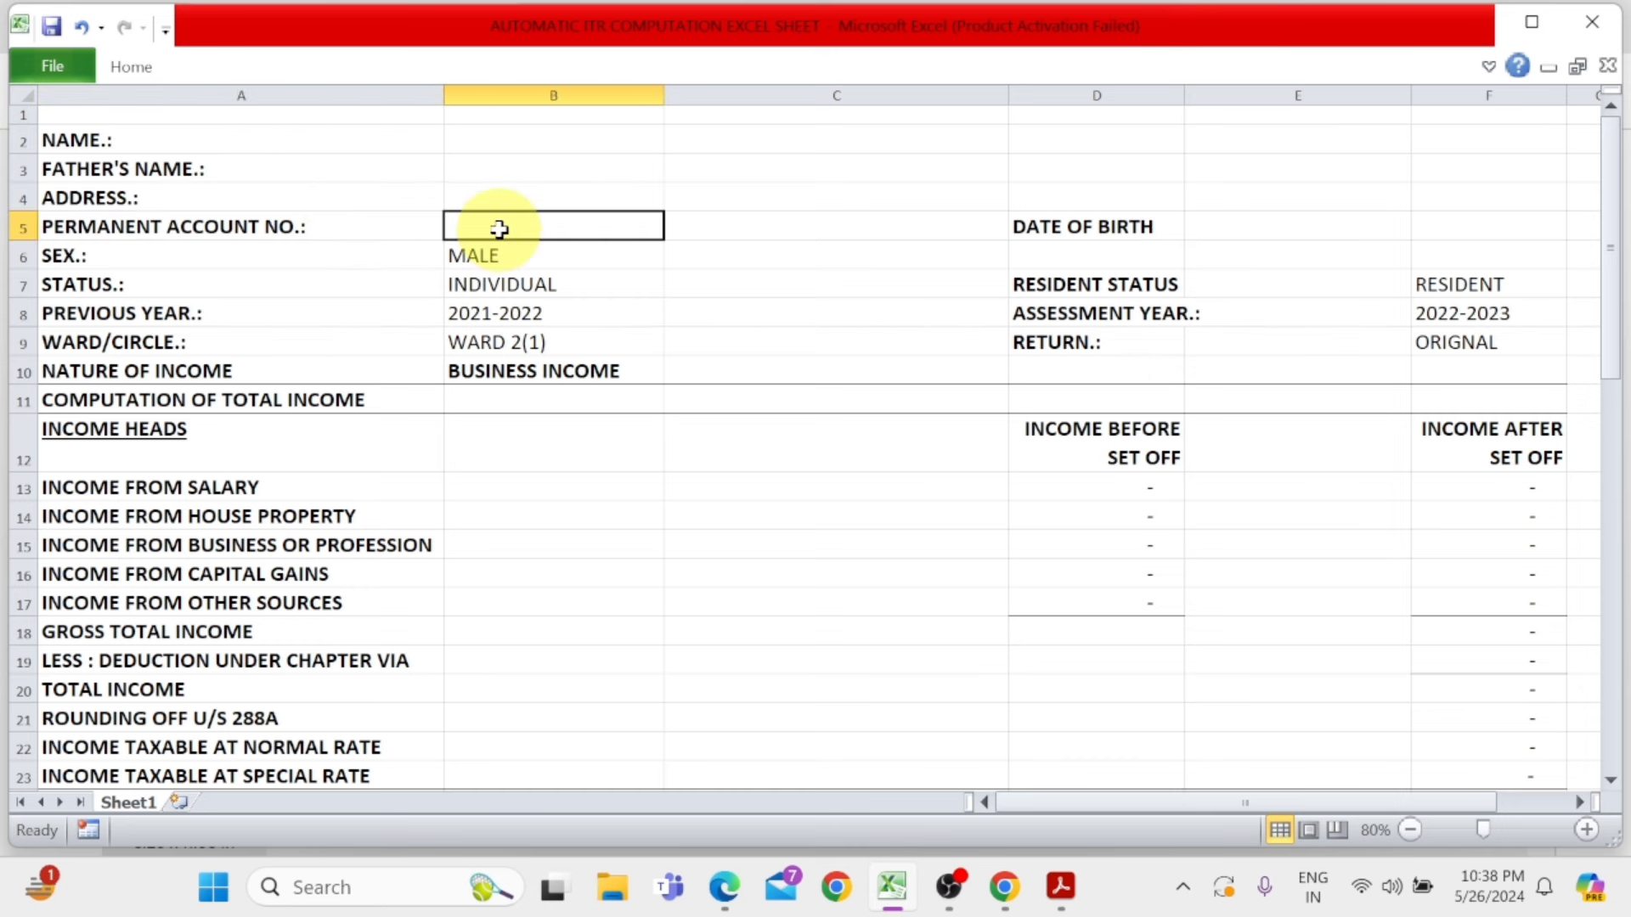
pyautogui.click(323, 253)
pyautogui.click(473, 255)
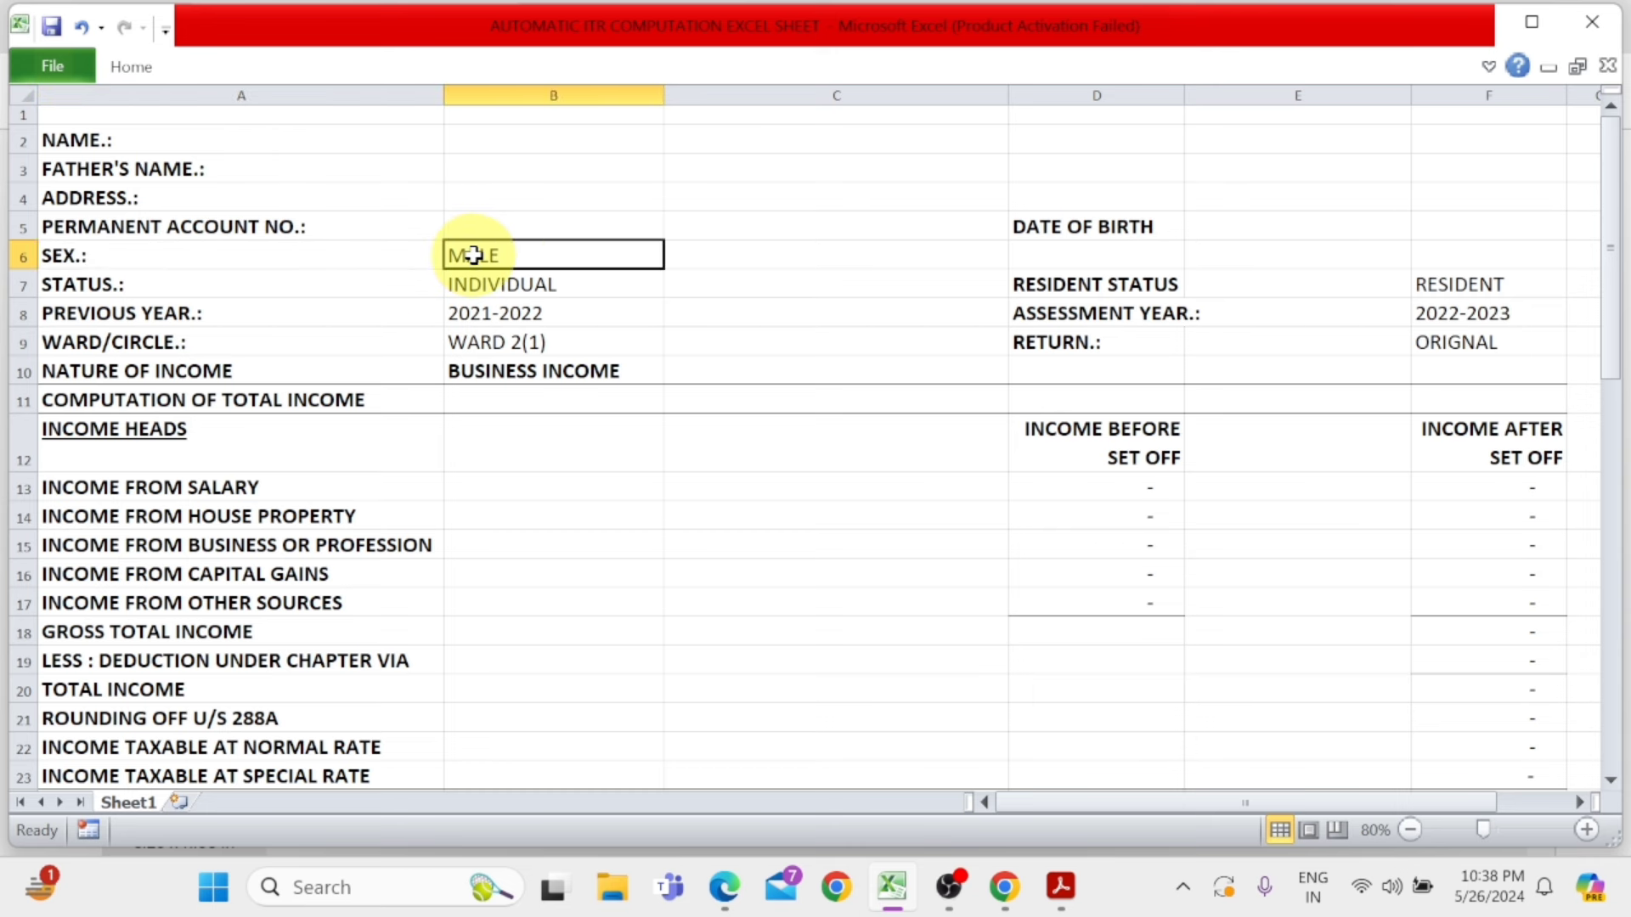
pyautogui.click(304, 280)
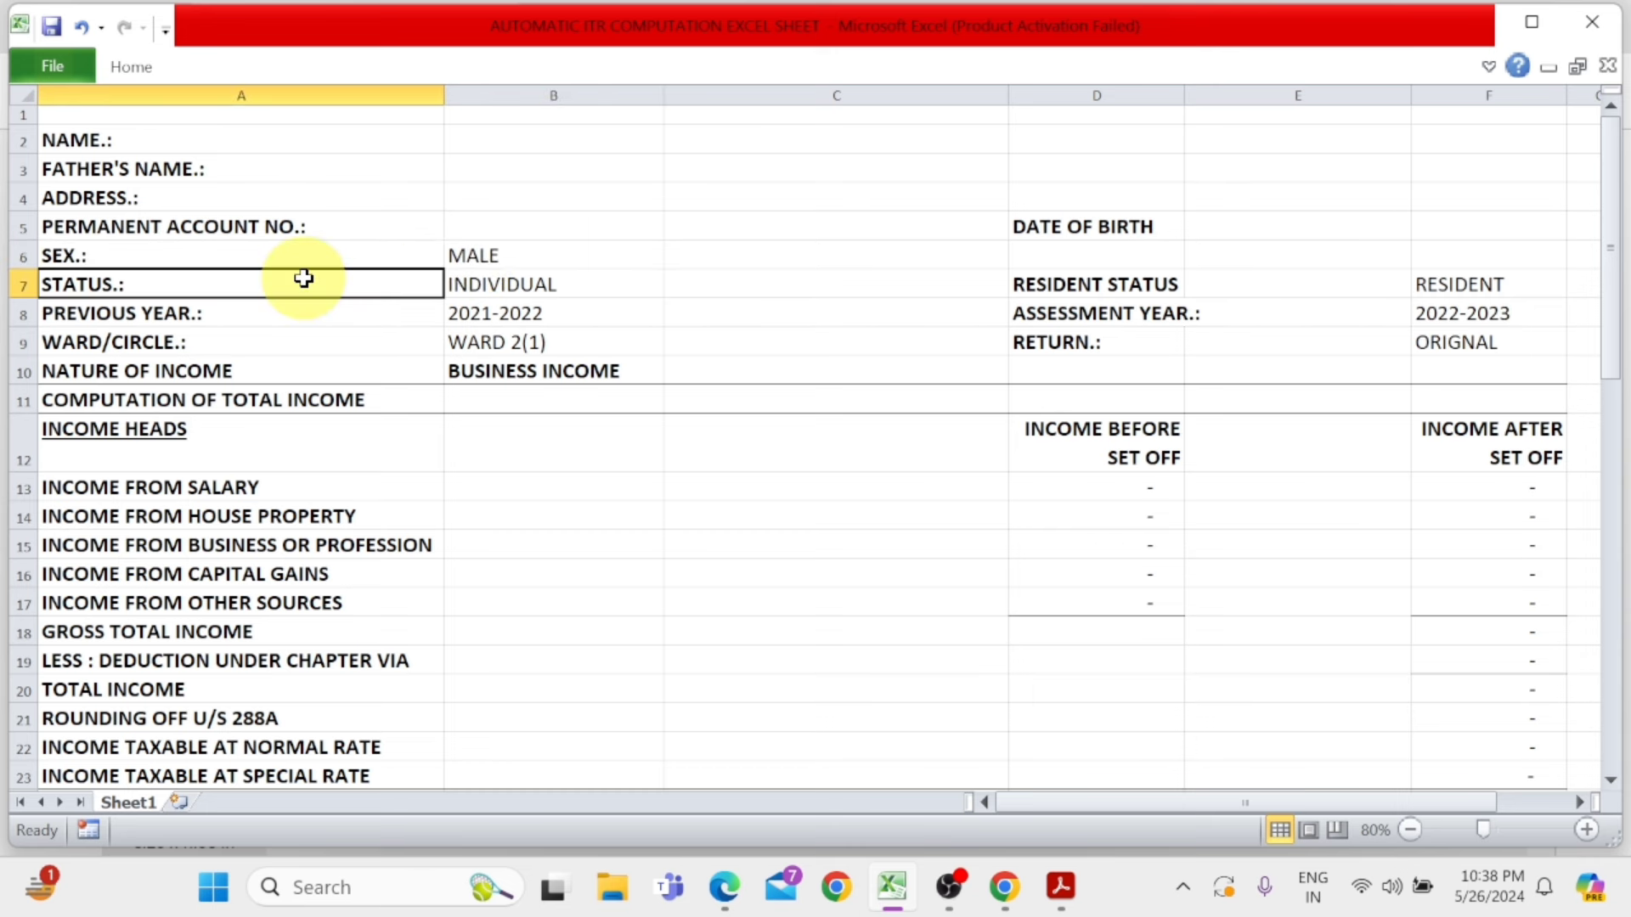
pyautogui.click(521, 275)
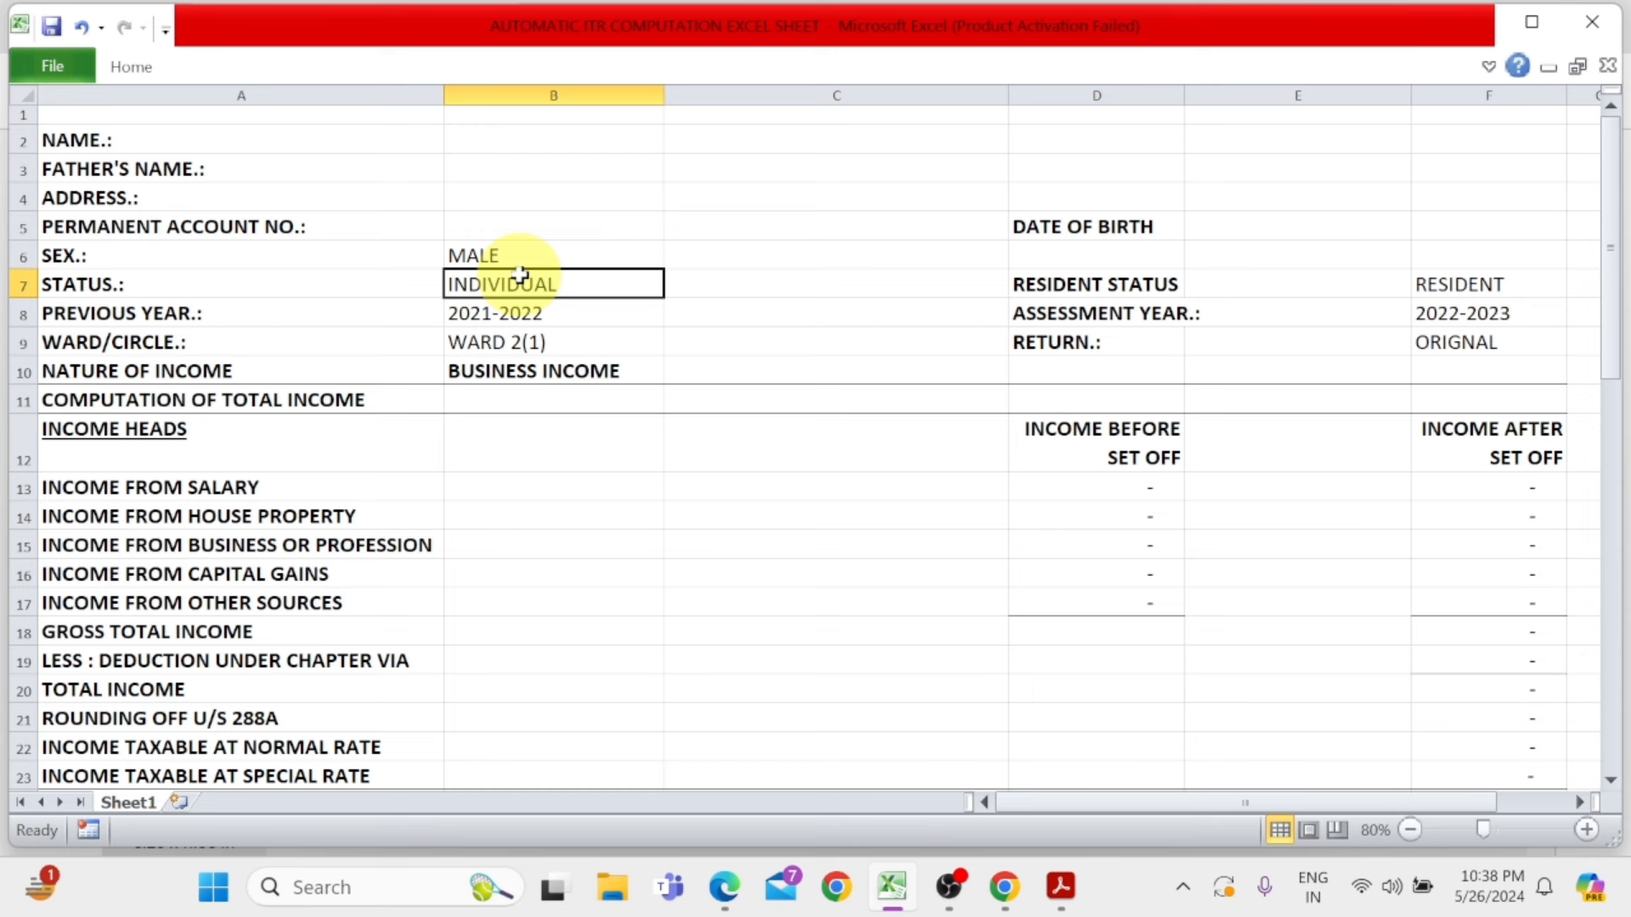
# Step: Set the previous year in the computation sheet's header to 2023-2024
pyautogui.click(279, 313)
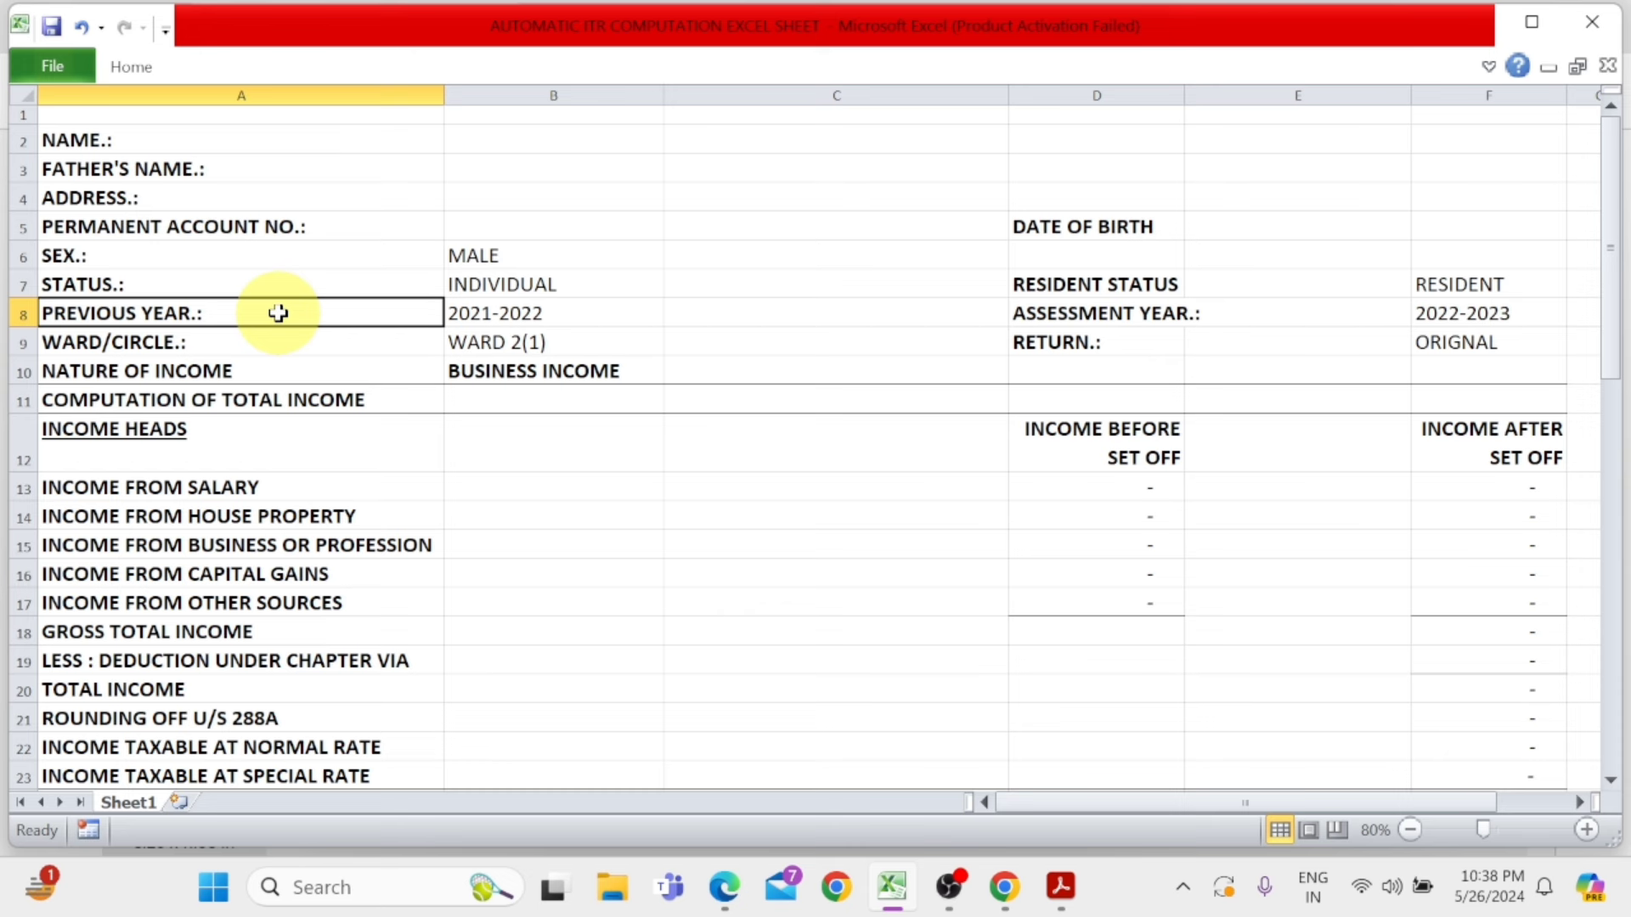
pyautogui.click(495, 313)
pyautogui.write('2023')
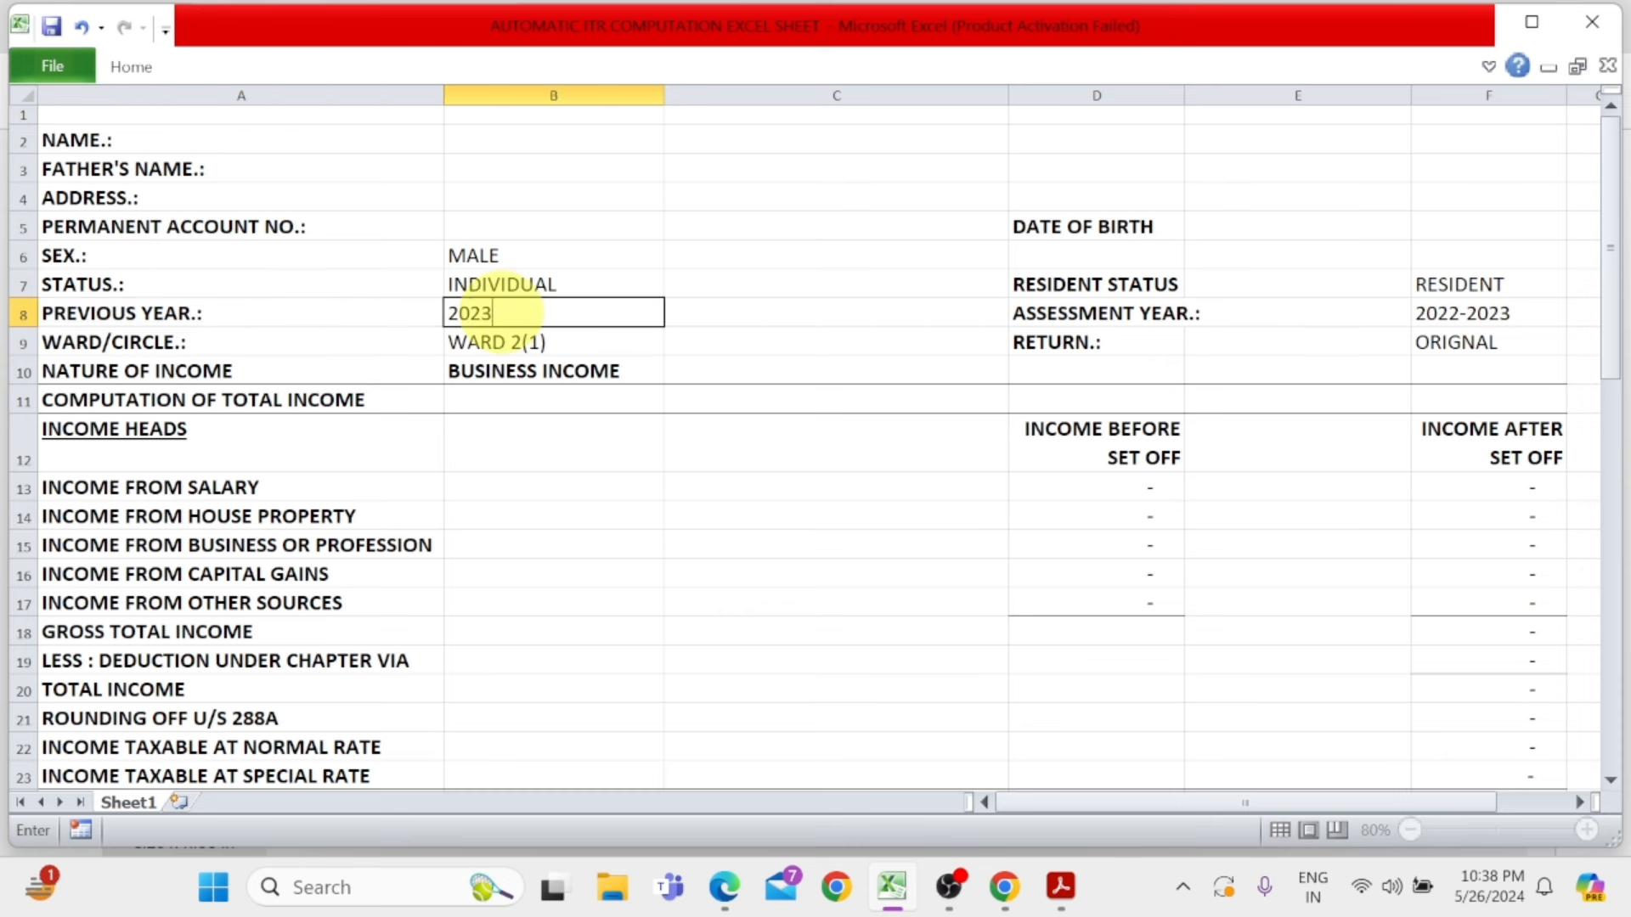
pyautogui.write('-2024')
pyautogui.press('Return')
pyautogui.click(503, 313)
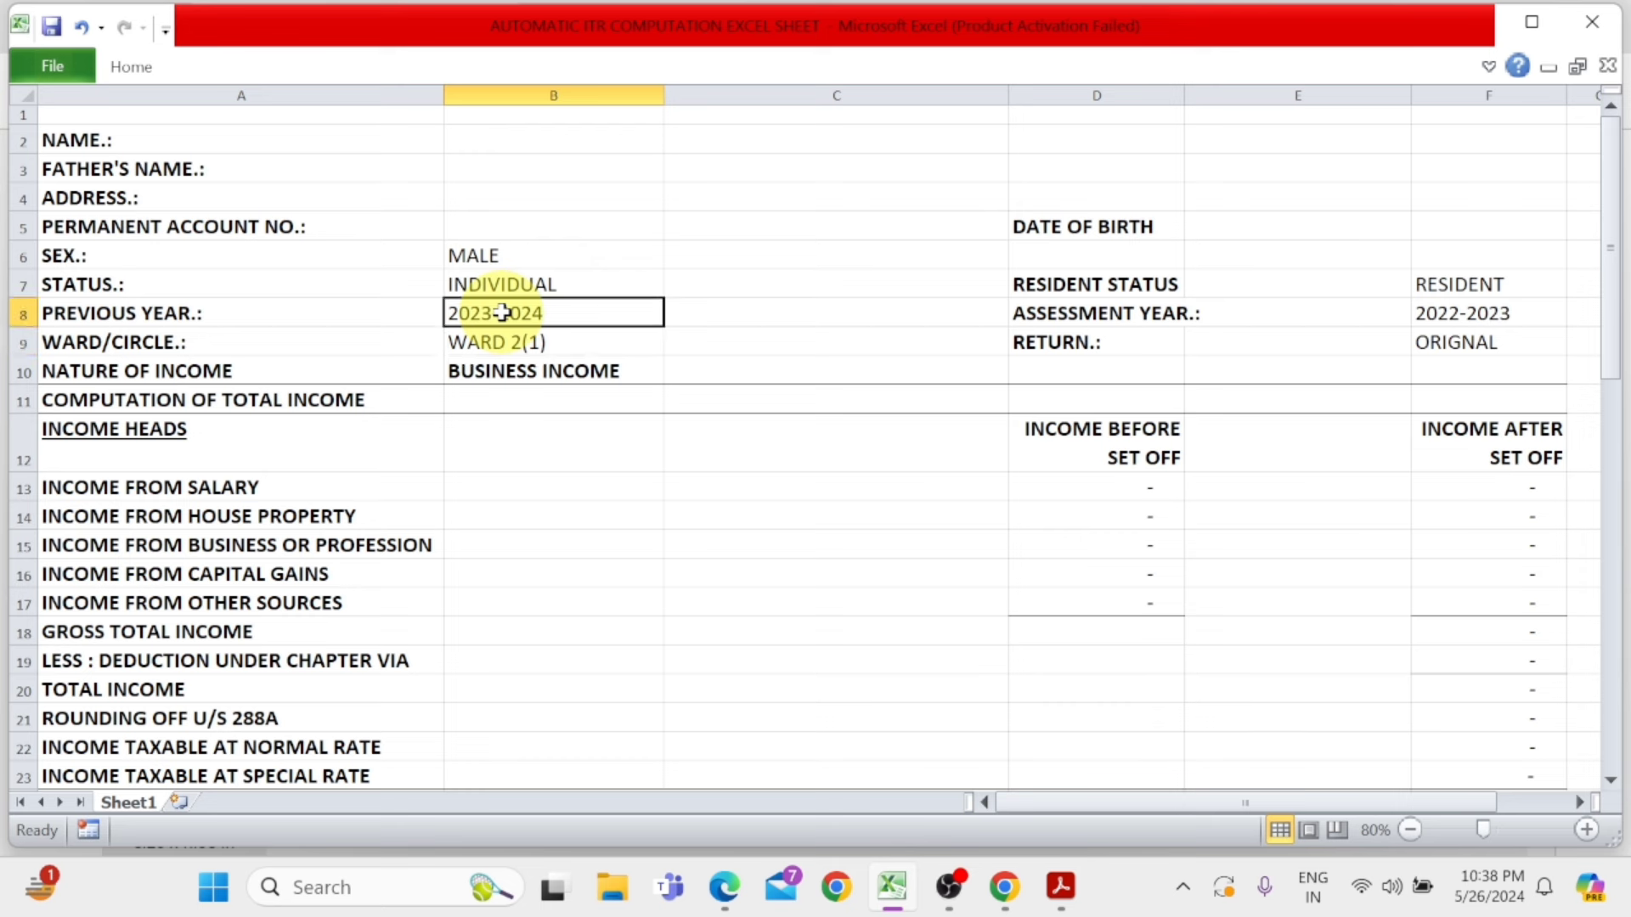
# Step: Examine the ward/circle, nature of income, date of birth and resident status fields in the header
pyautogui.click(290, 334)
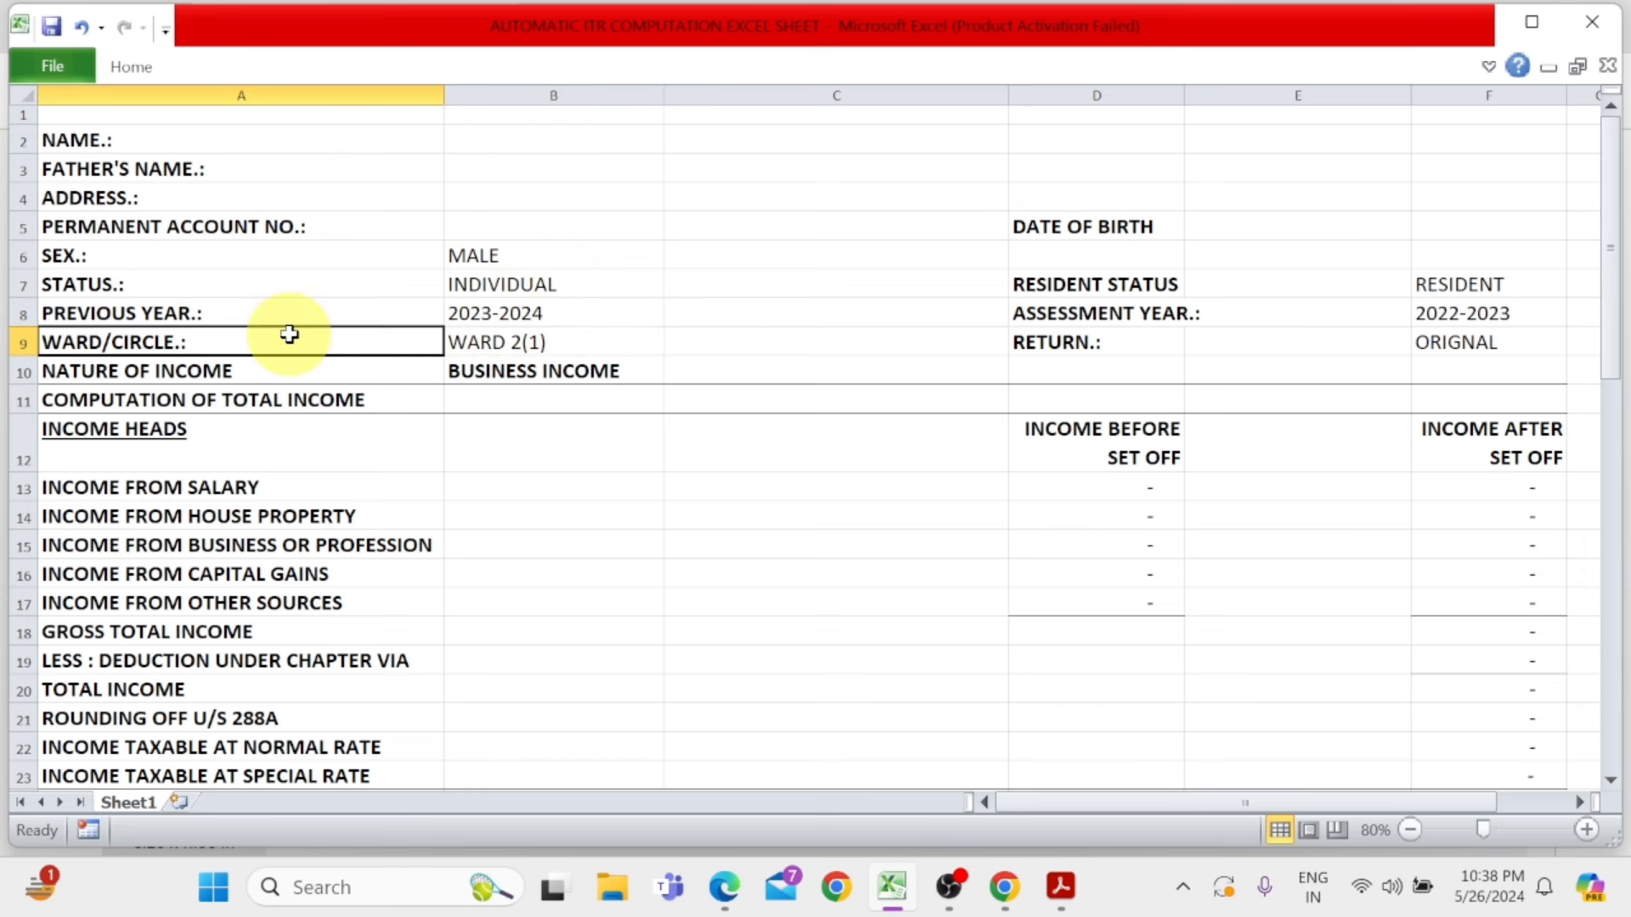
pyautogui.click(267, 372)
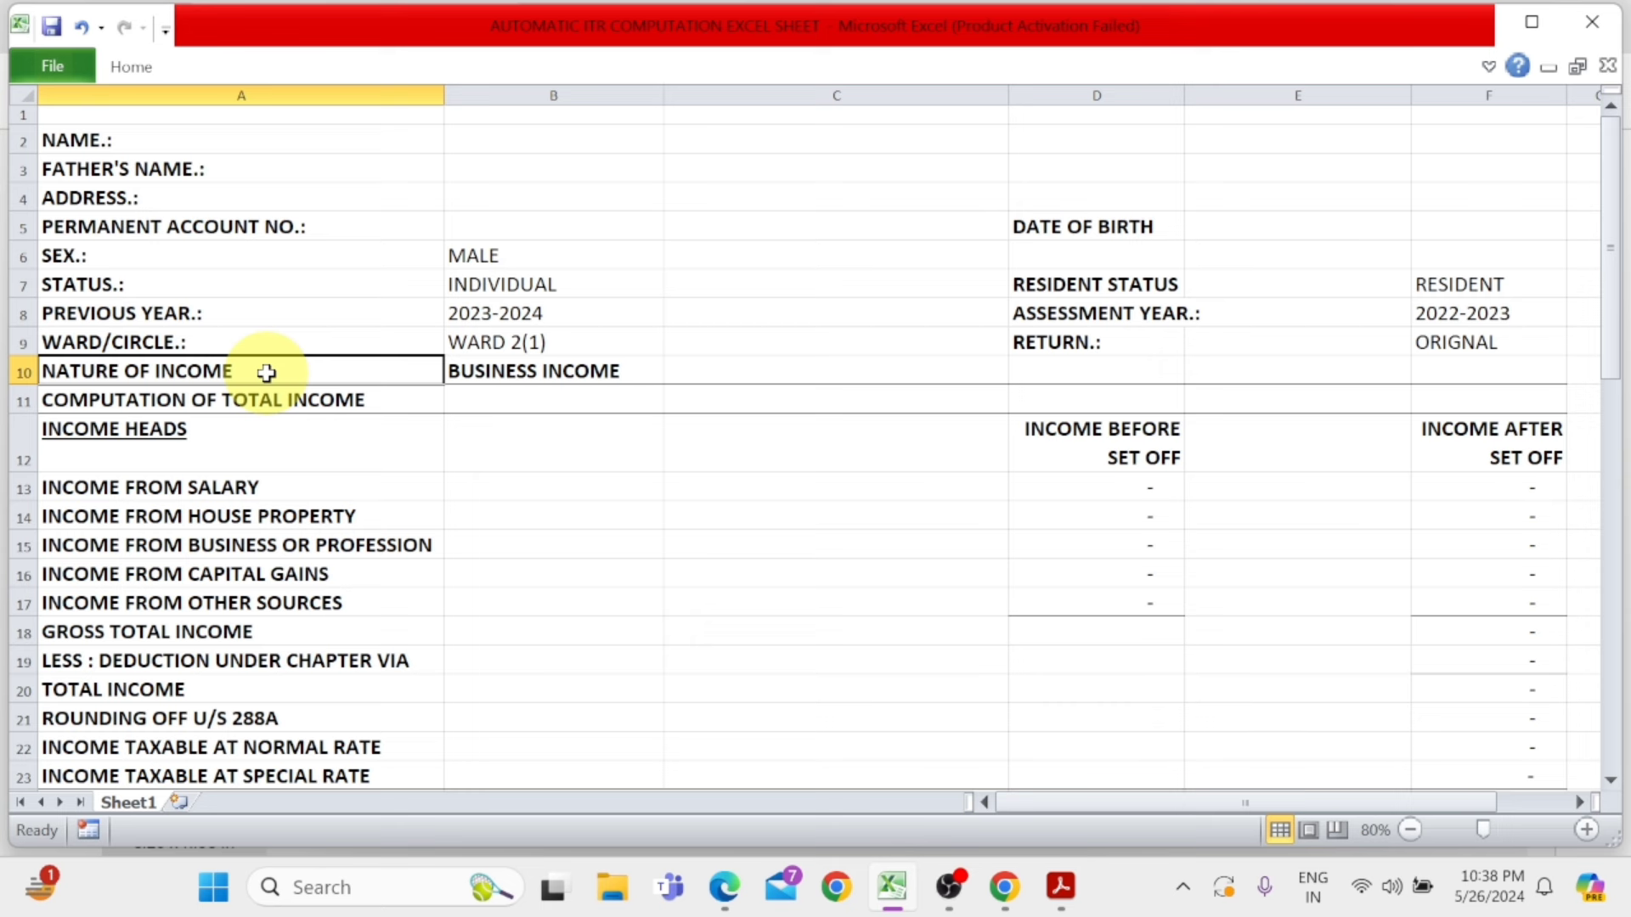
pyautogui.click(504, 374)
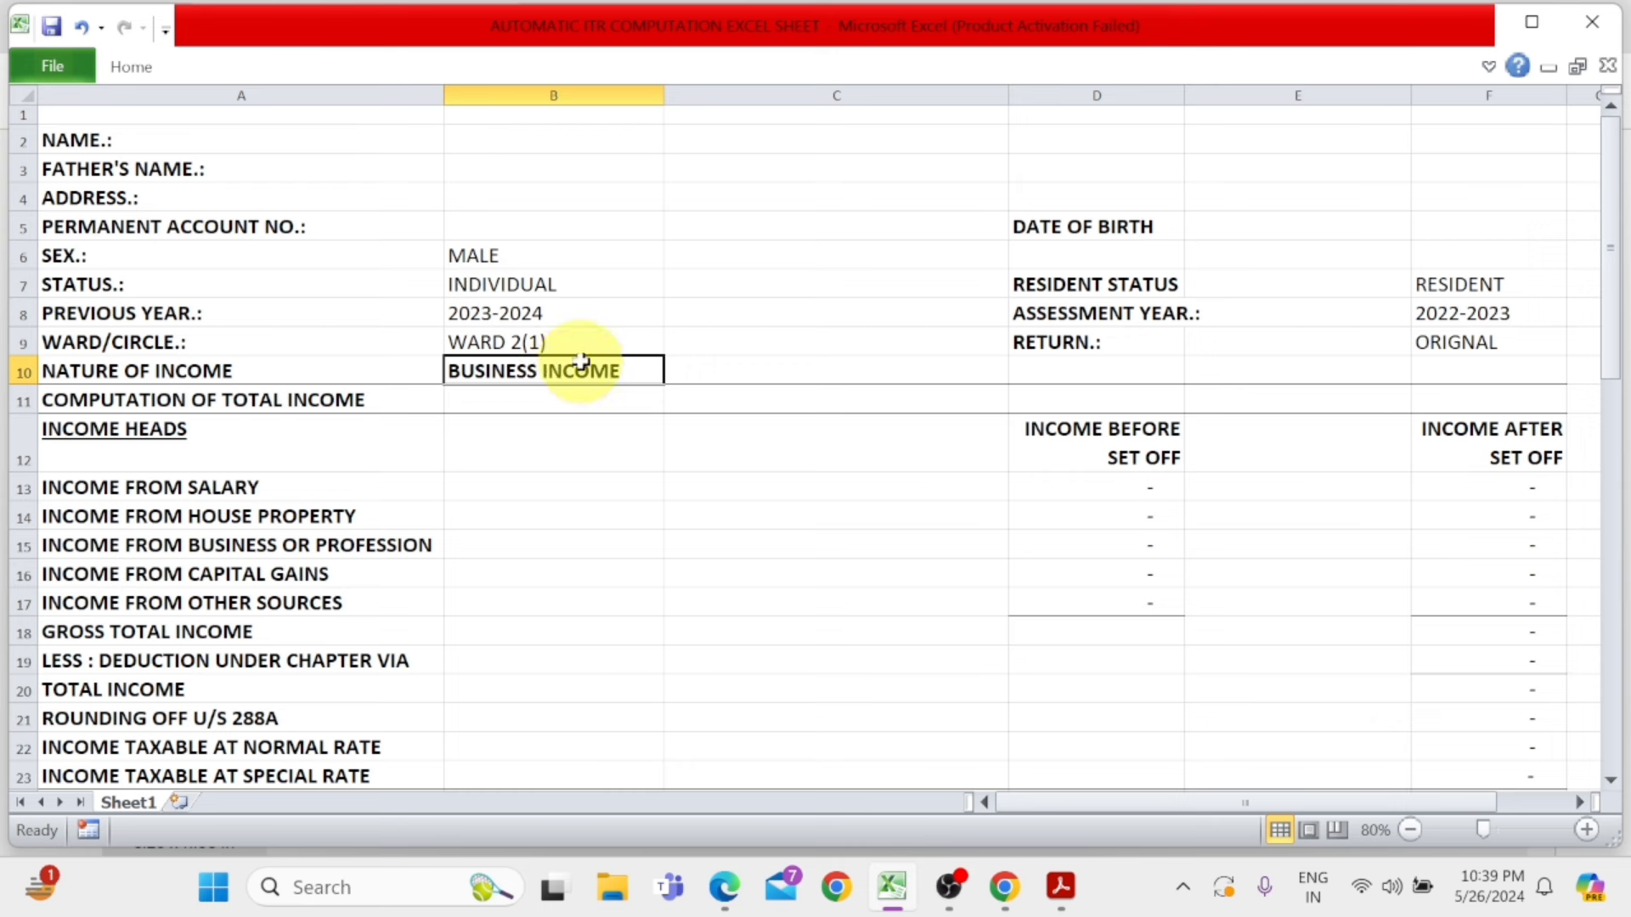
pyautogui.click(1078, 229)
pyautogui.click(1430, 223)
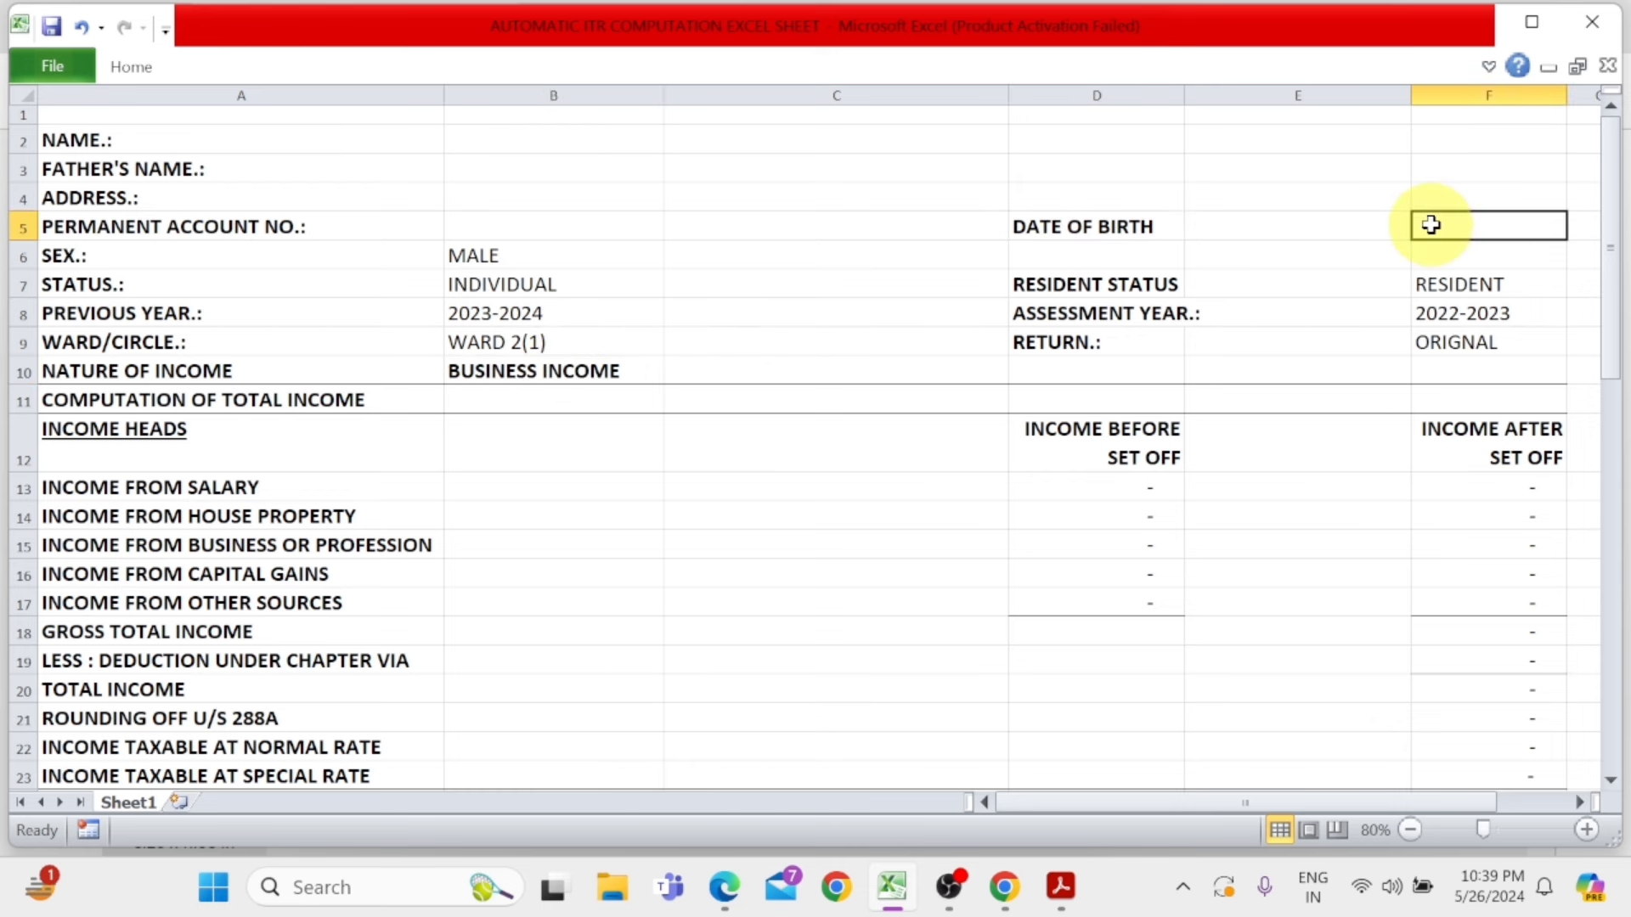
pyautogui.click(1129, 289)
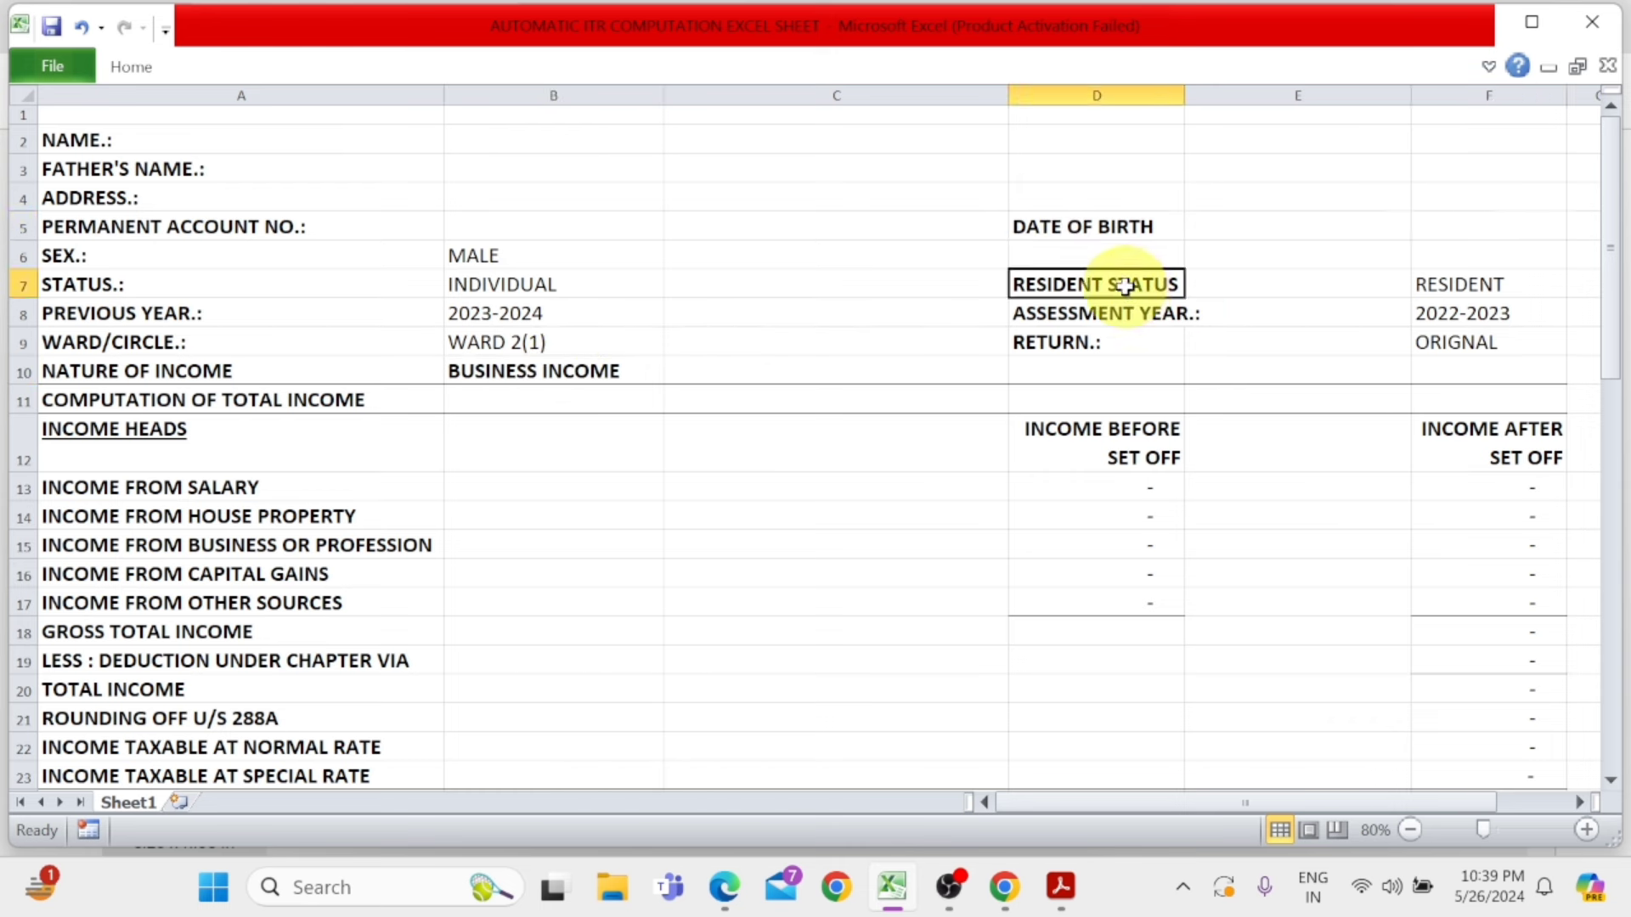
pyautogui.click(1431, 284)
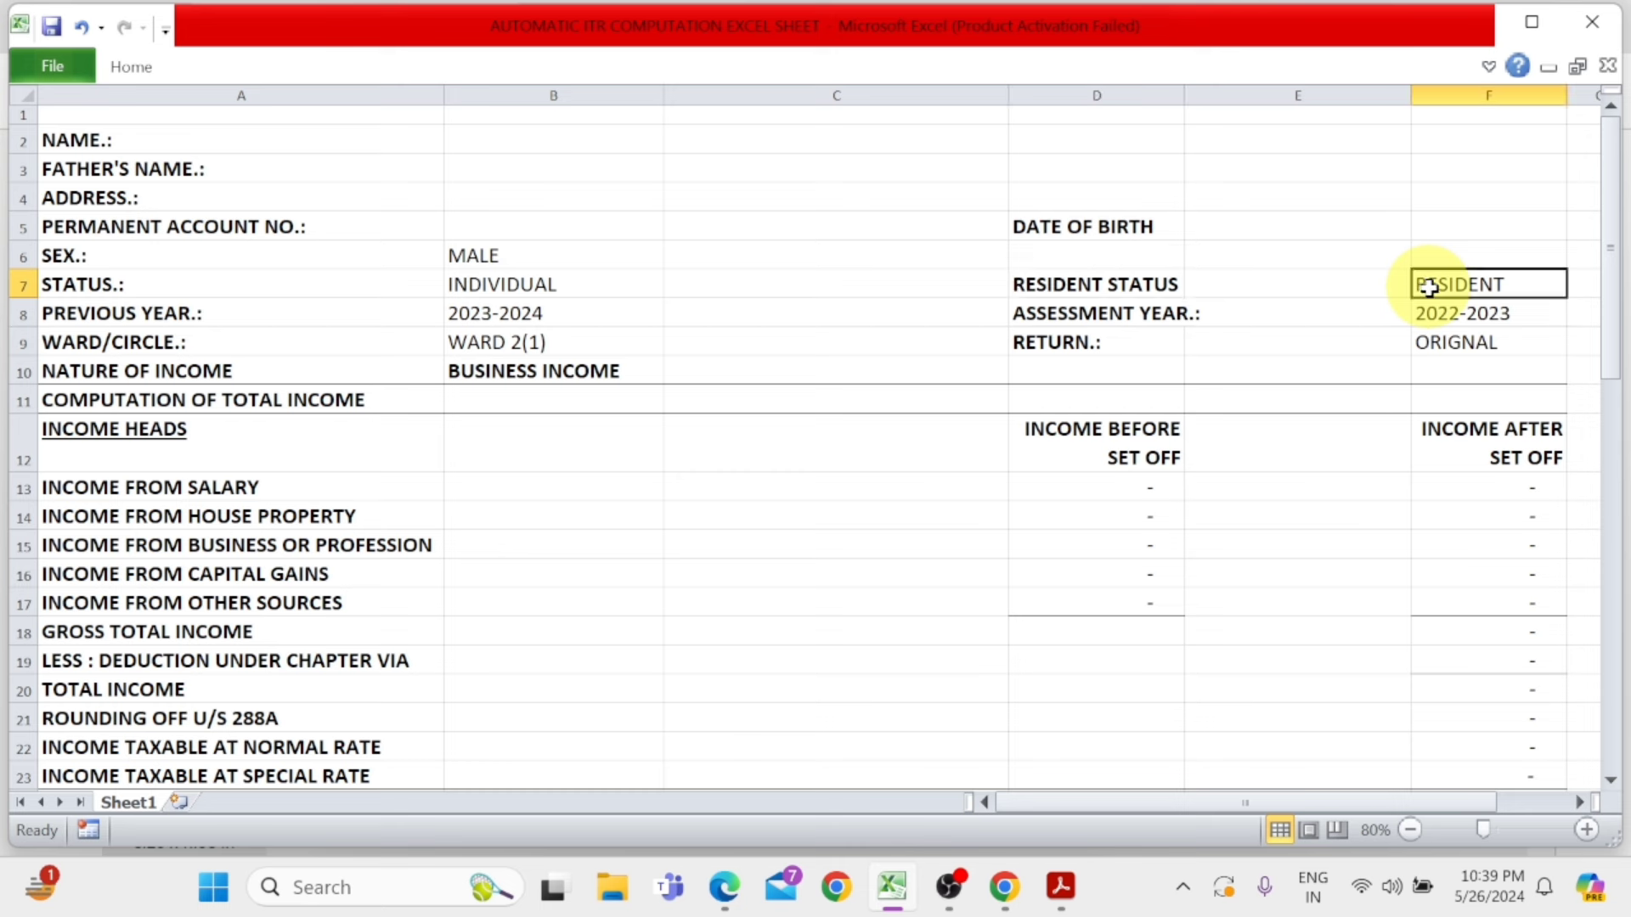
# Step: Set the assessment year in the computation sheet's header to 2024-2025
pyautogui.click(1138, 307)
pyautogui.click(1424, 312)
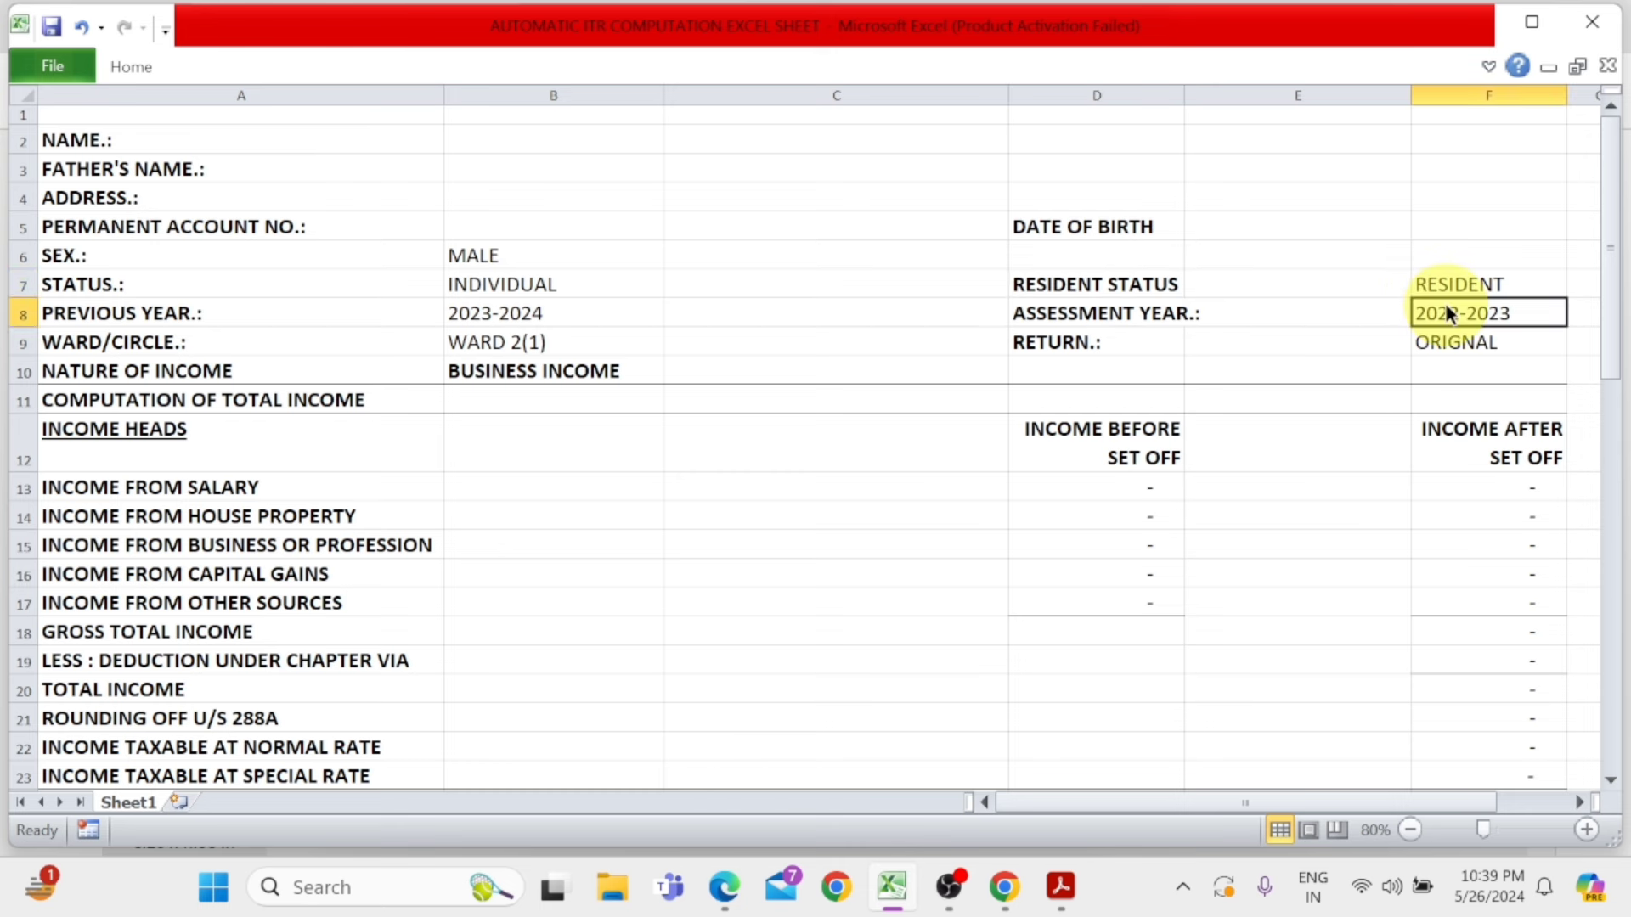
pyautogui.write('2024')
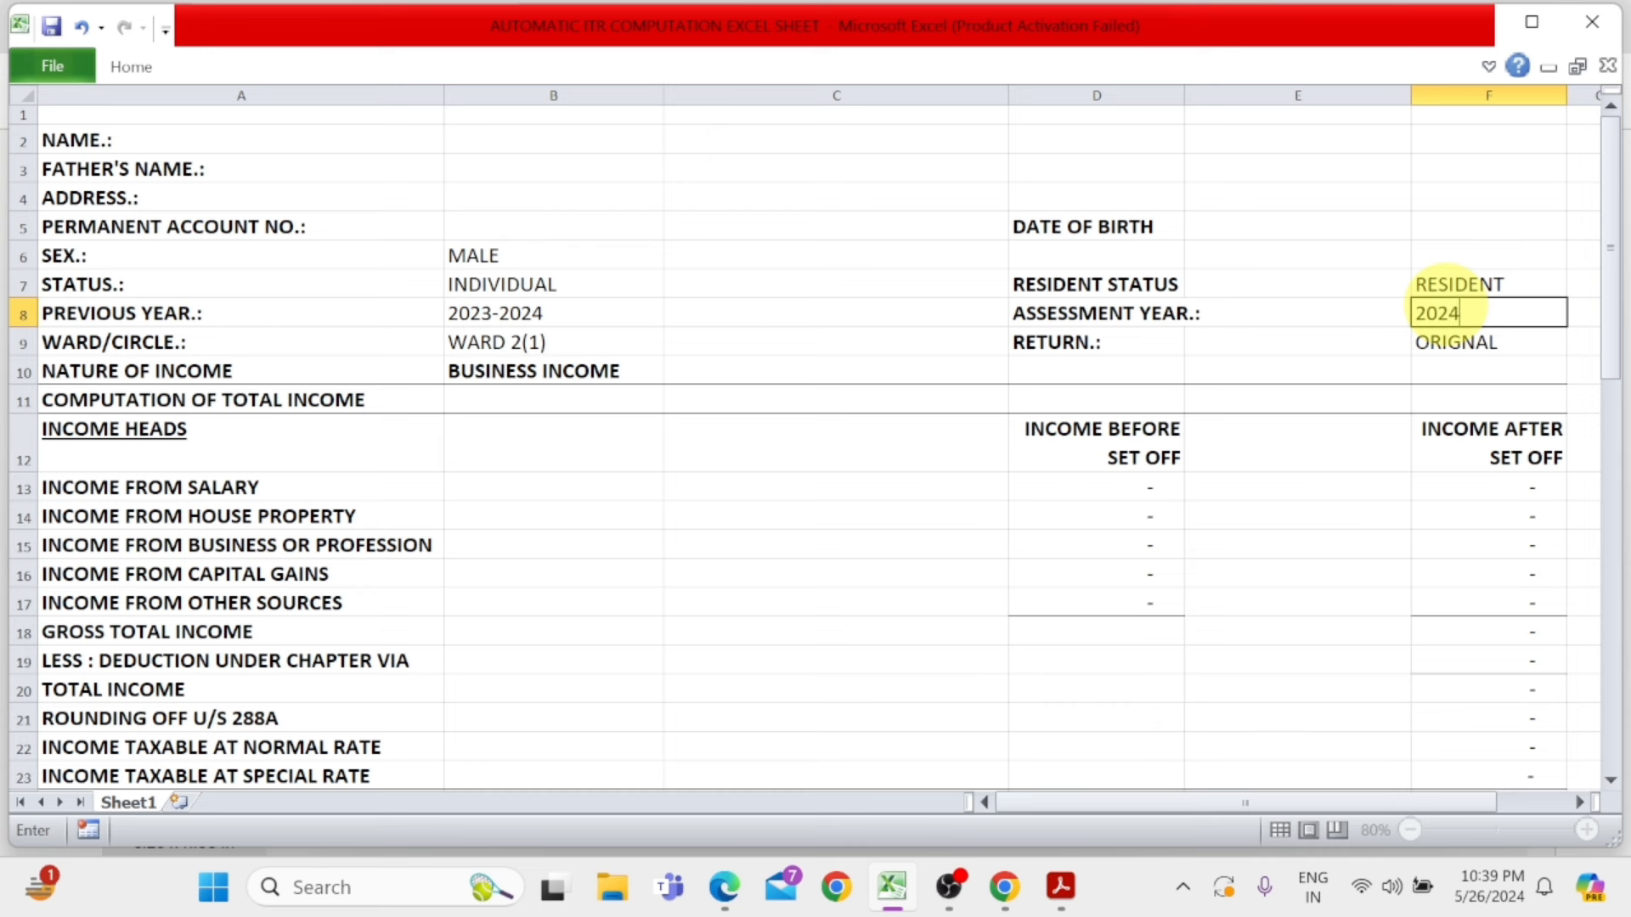
pyautogui.write('-2025')
pyautogui.press('Return')
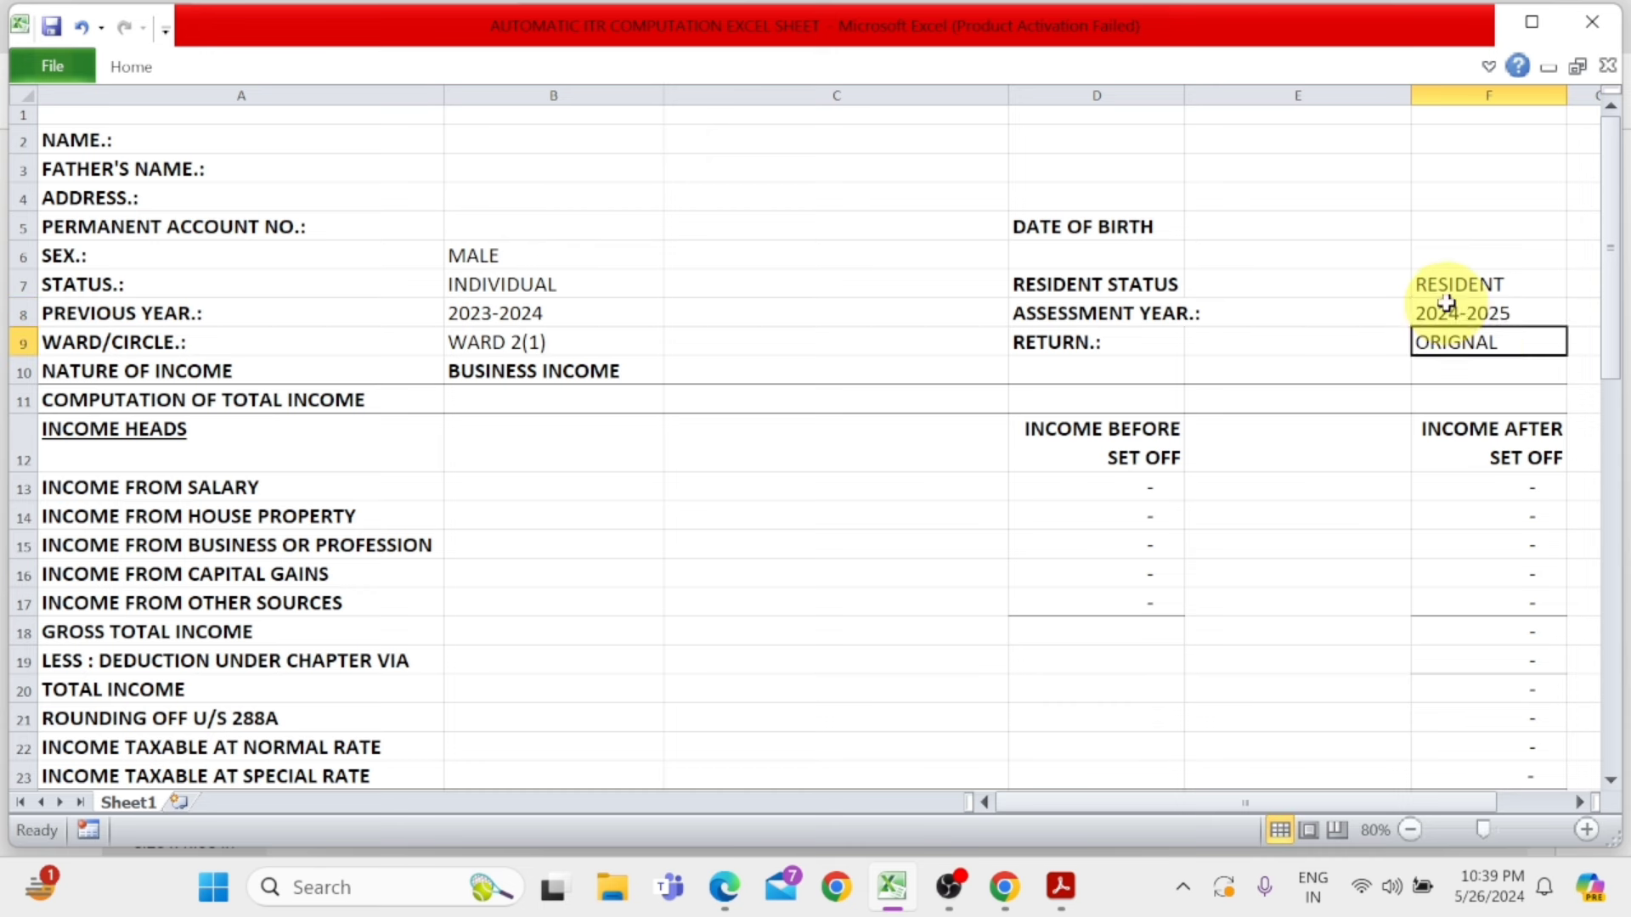
# Step: Enter 650000 as the income from salary before set off
pyautogui.click(1096, 345)
pyautogui.click(1471, 341)
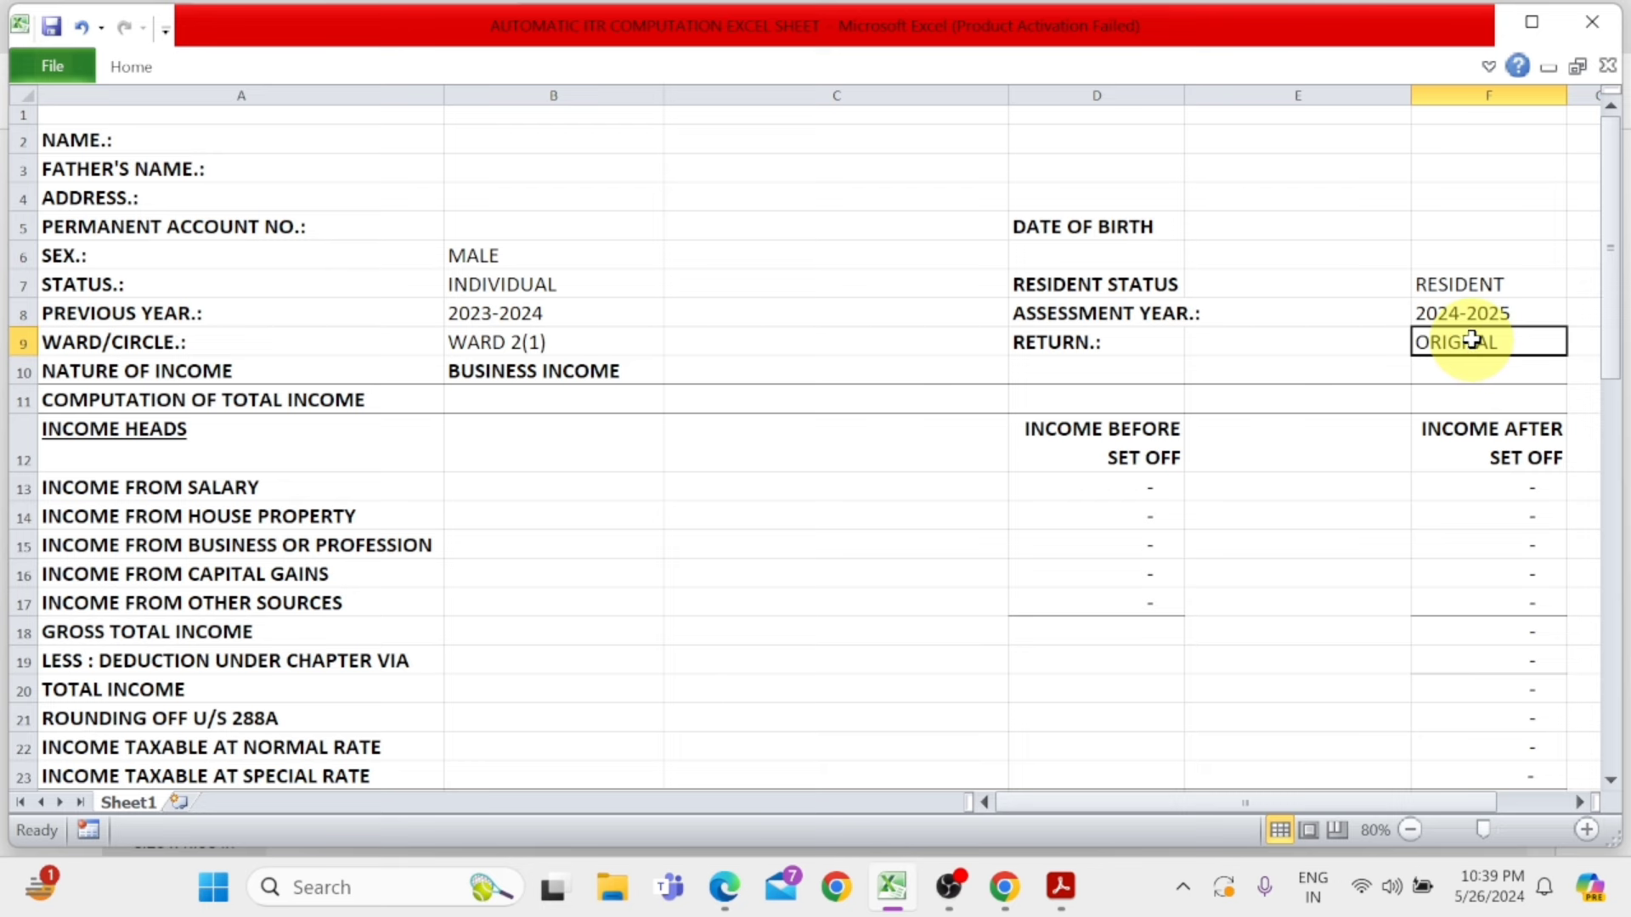
pyautogui.scroll(-1, 1244, 420)
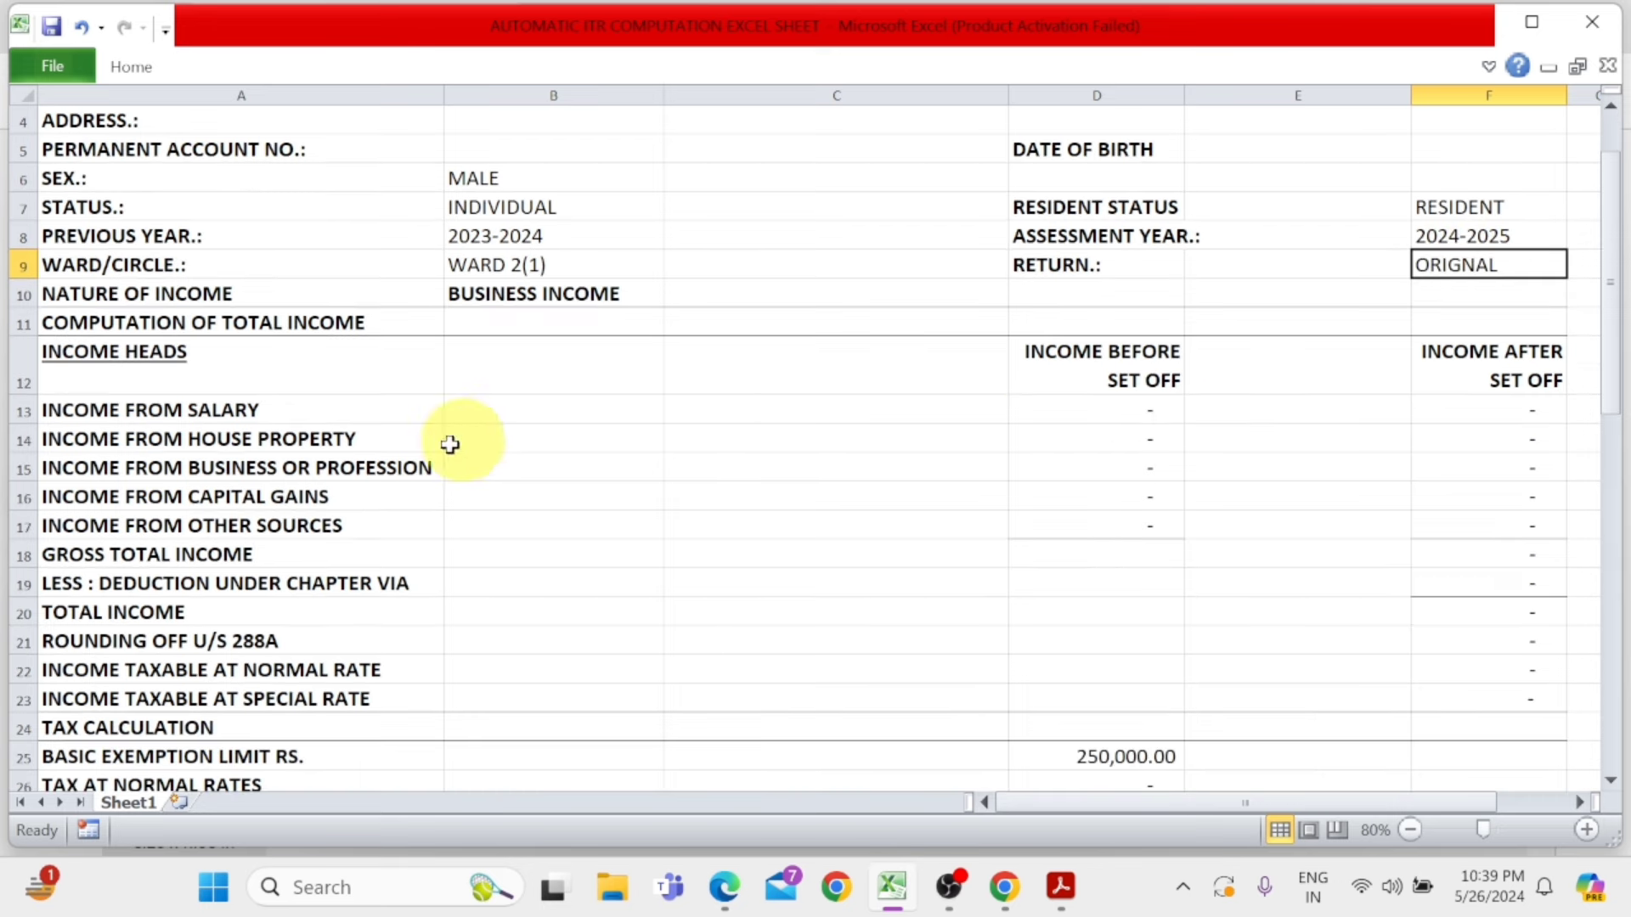
pyautogui.click(200, 411)
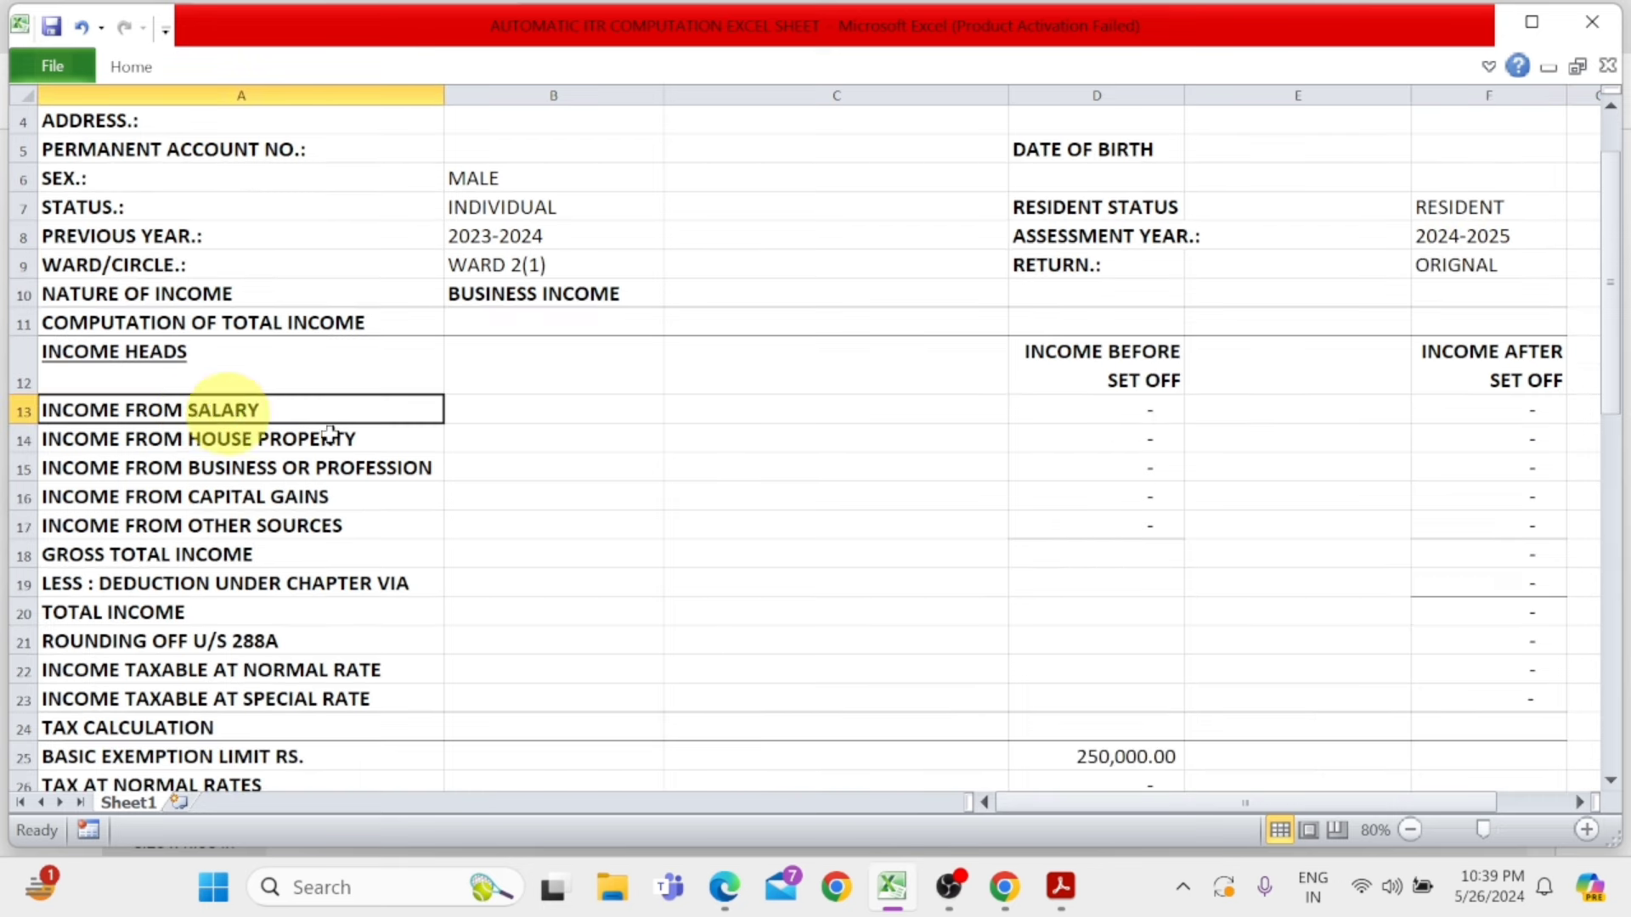
pyautogui.click(1083, 404)
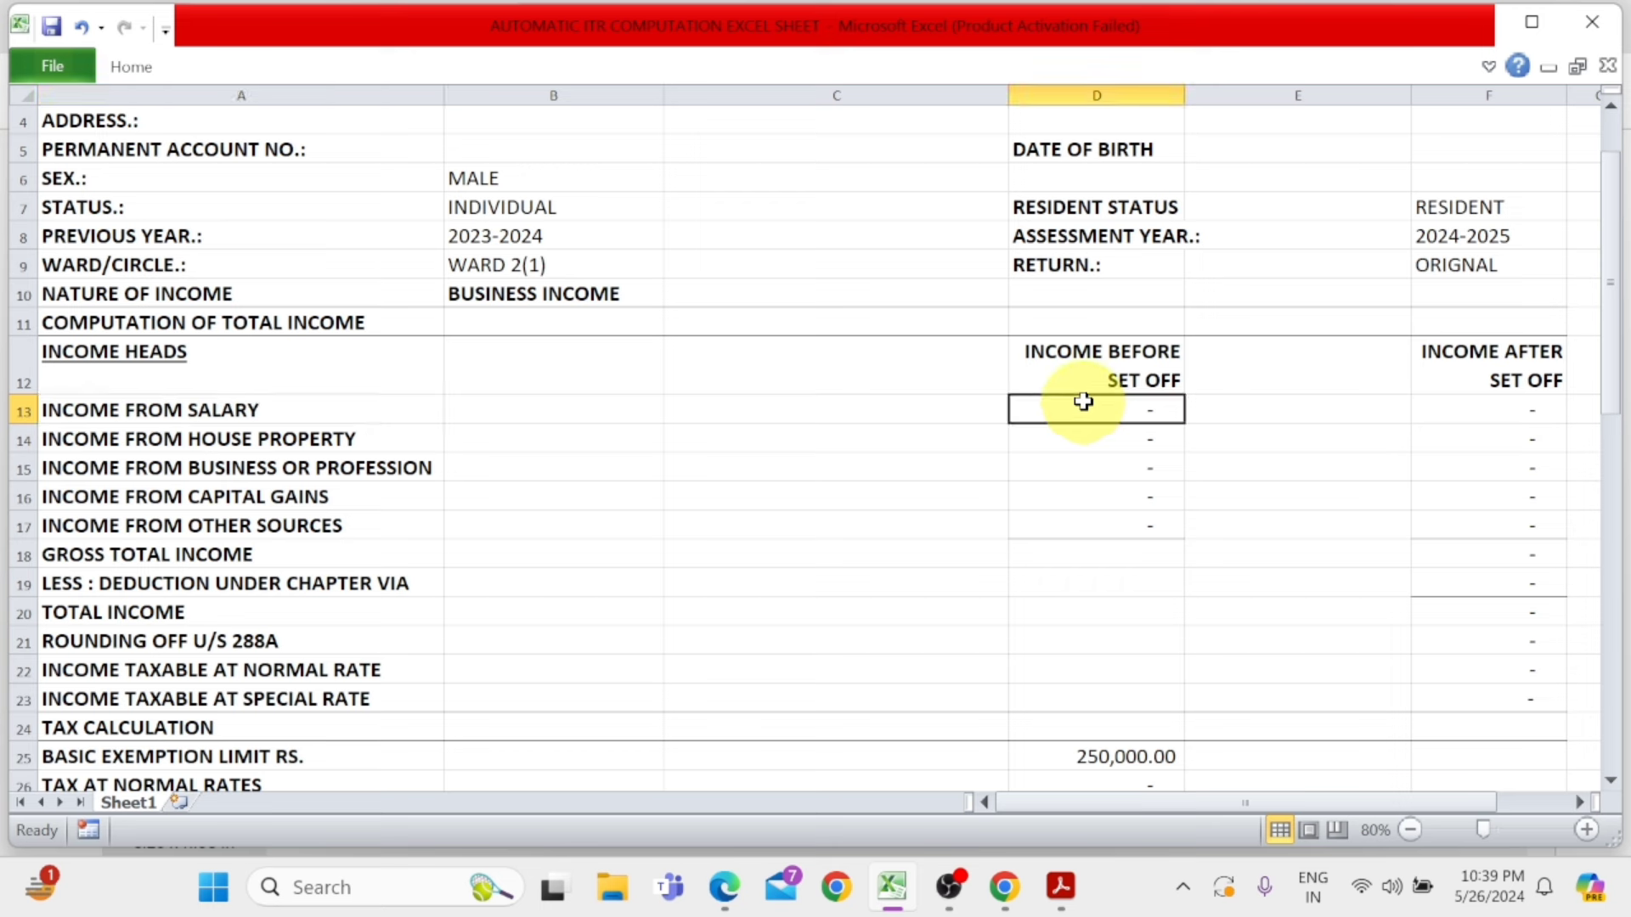
pyautogui.write('650000')
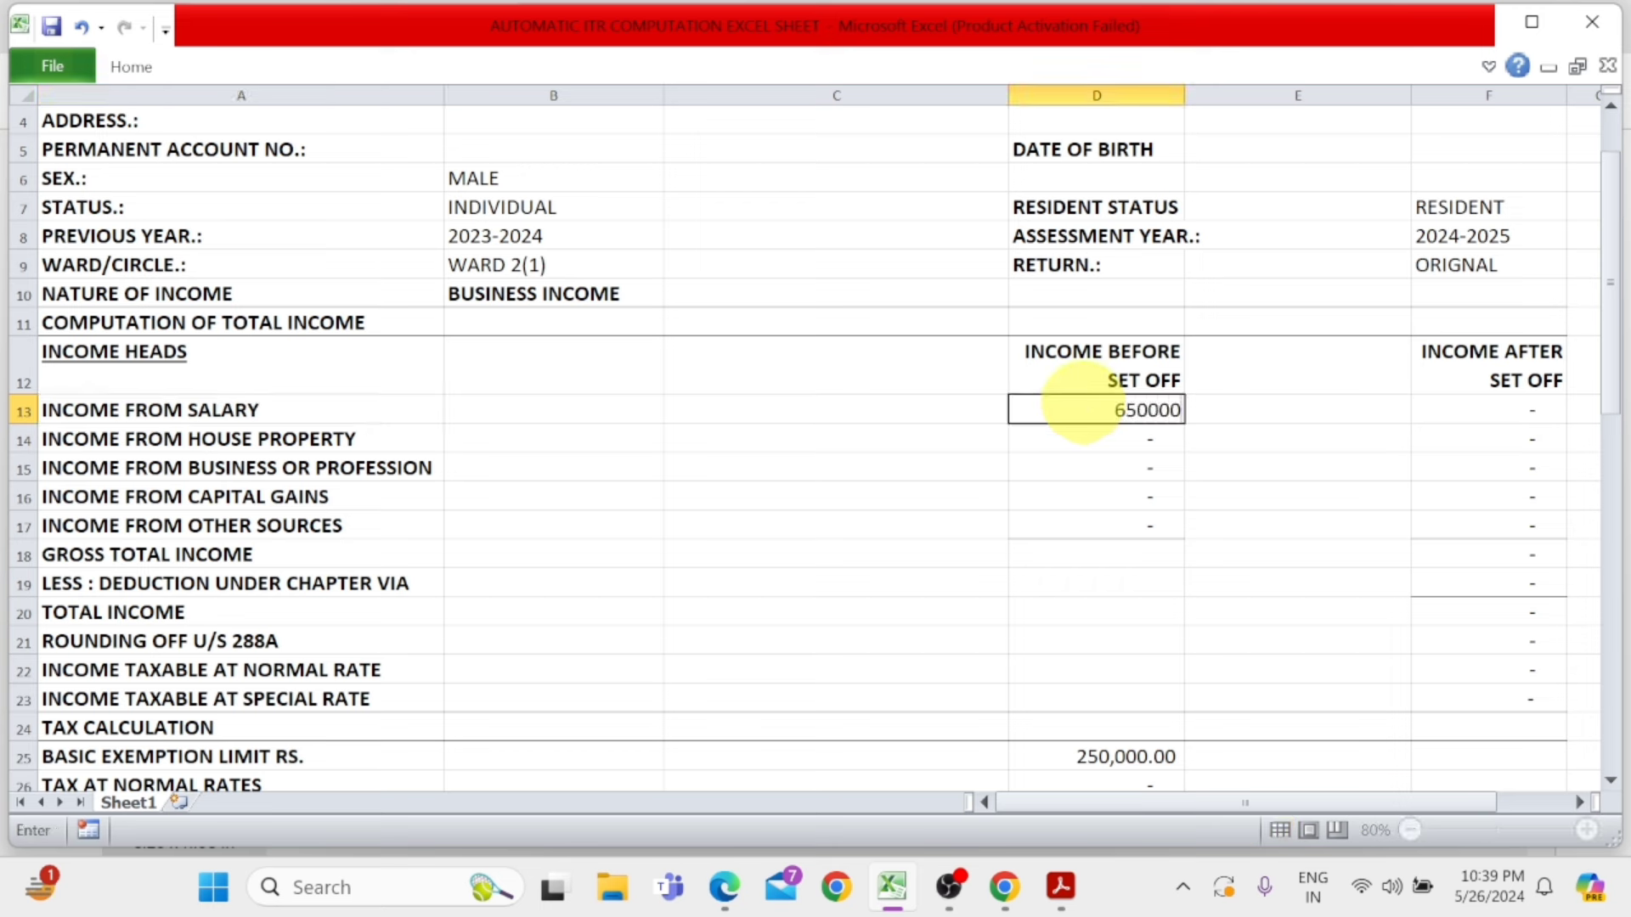
pyautogui.press('Return')
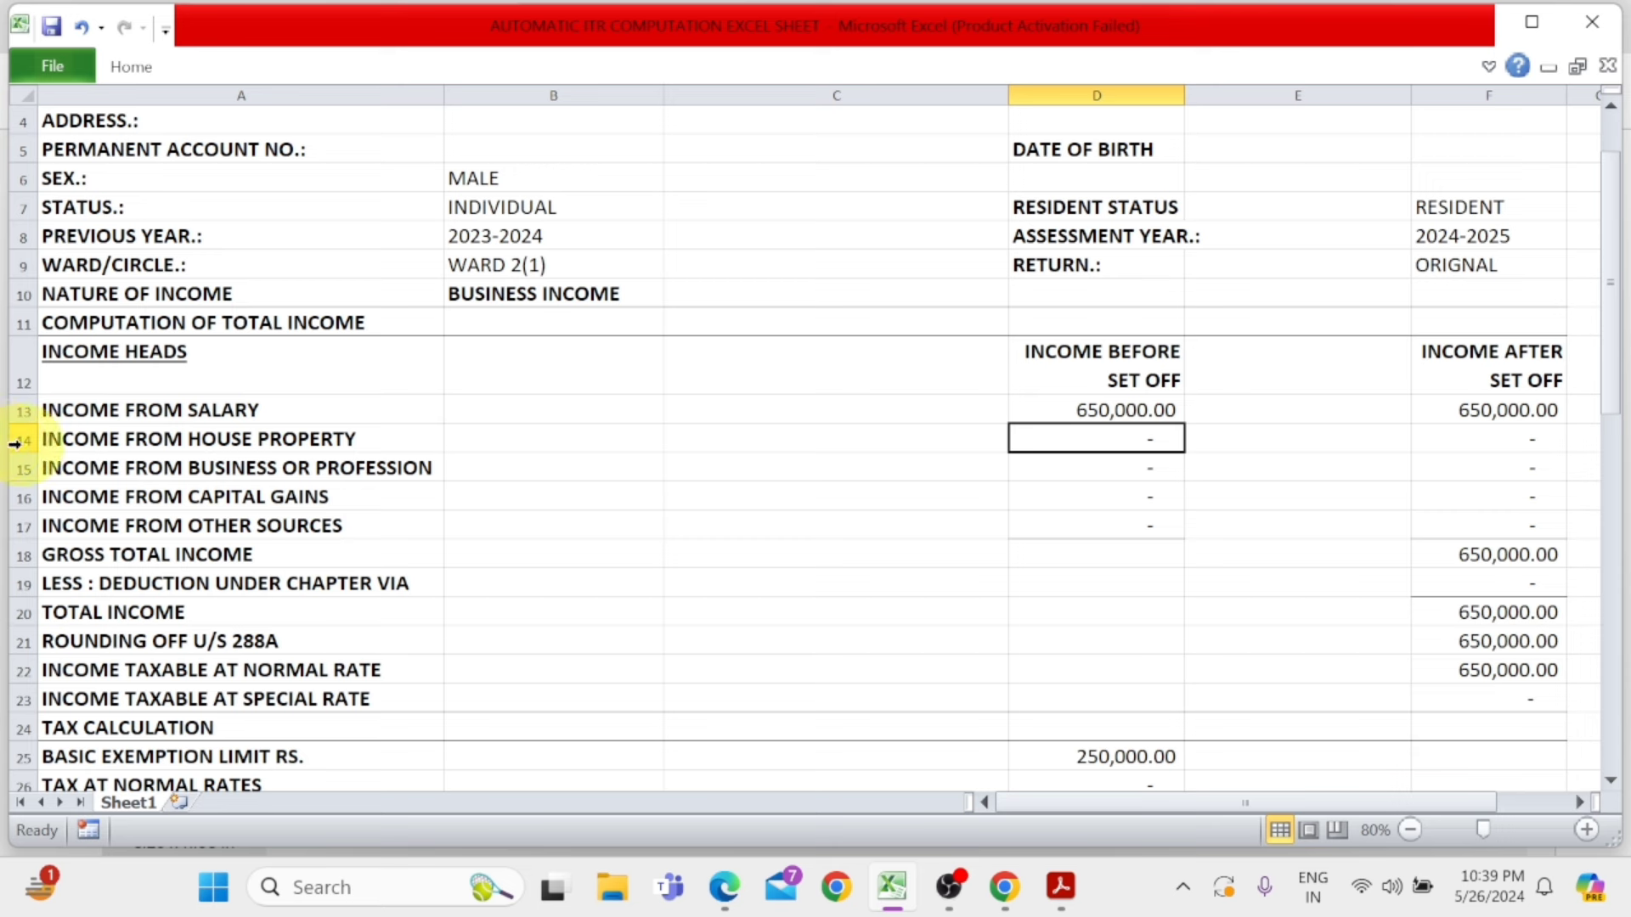
# Step: Insert a blank row between the income from salary and income from house property rows
pyautogui.click(15, 439)
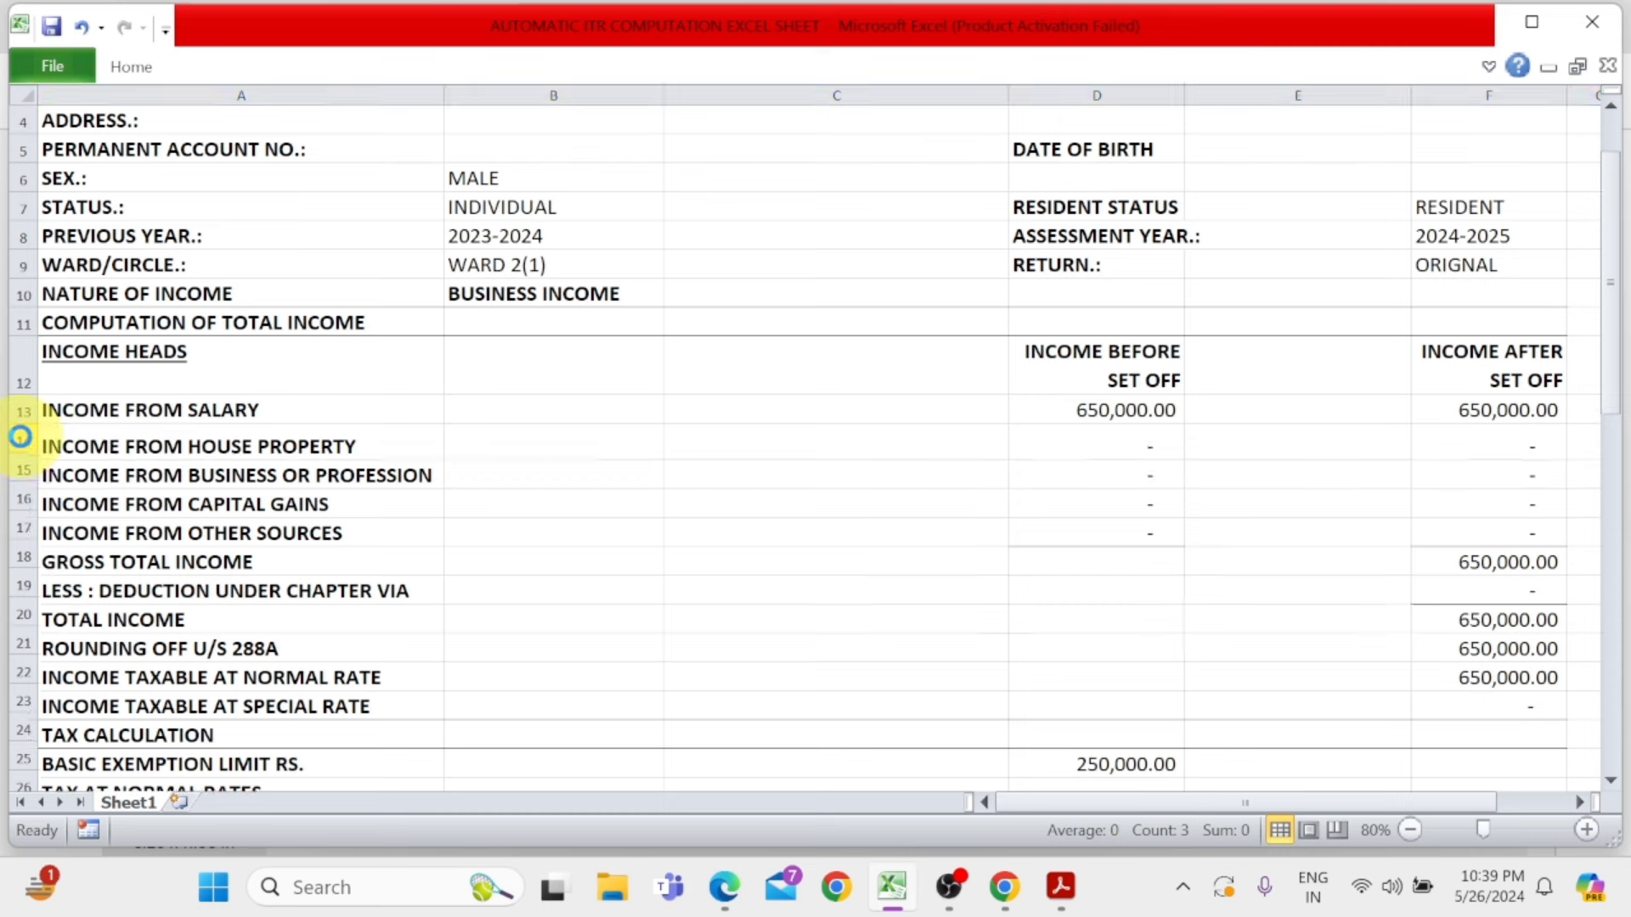
pyautogui.hotkey('ctrl', '+')
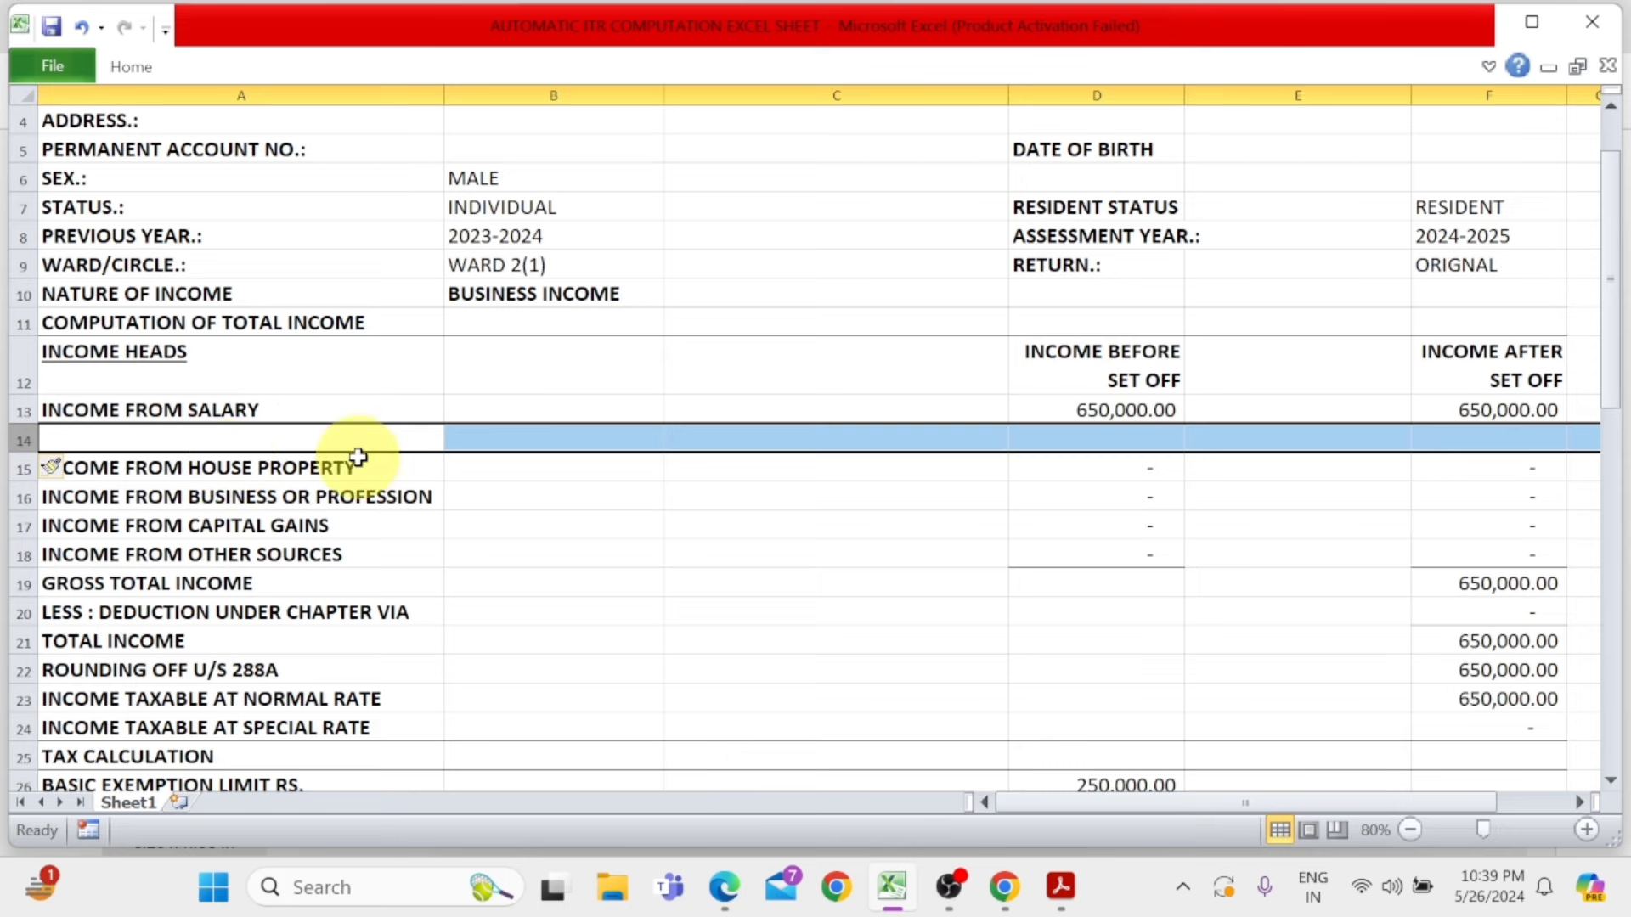
pyautogui.hotkey('ctrl', '+')
pyautogui.hotkey('ctrl', '+')
pyautogui.hotkey('ctrl', '+')
pyautogui.hotkey('ctrl', '+')
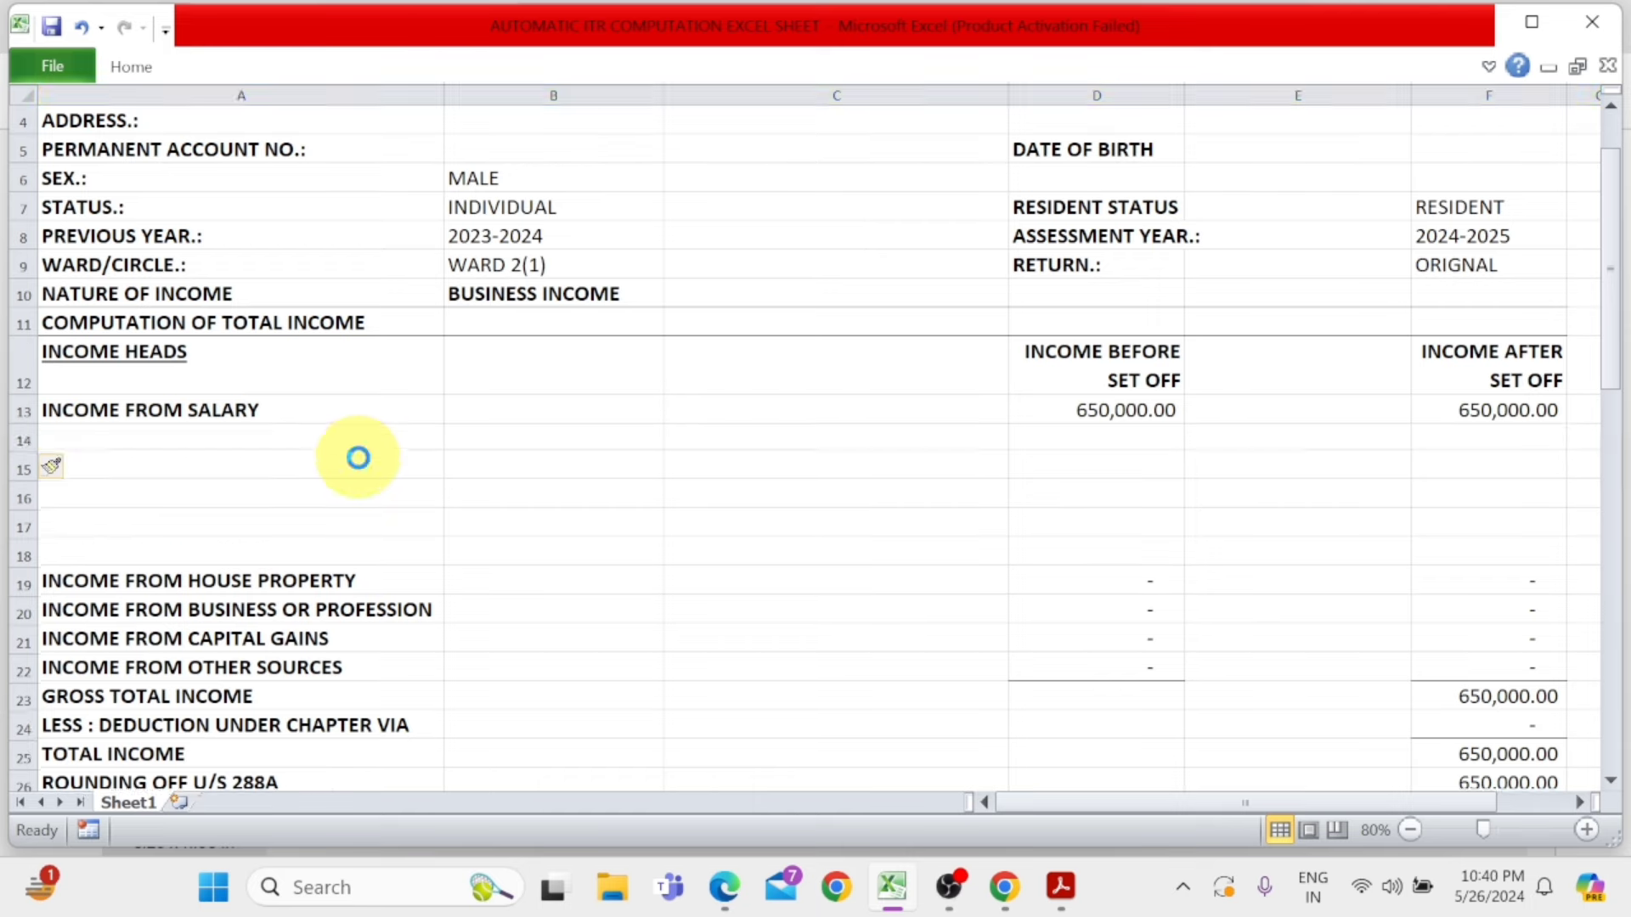
pyautogui.hotkey('ctrl', '-')
pyautogui.hotkey('ctrl', '-')
pyautogui.hotkey('ctrl', '-')
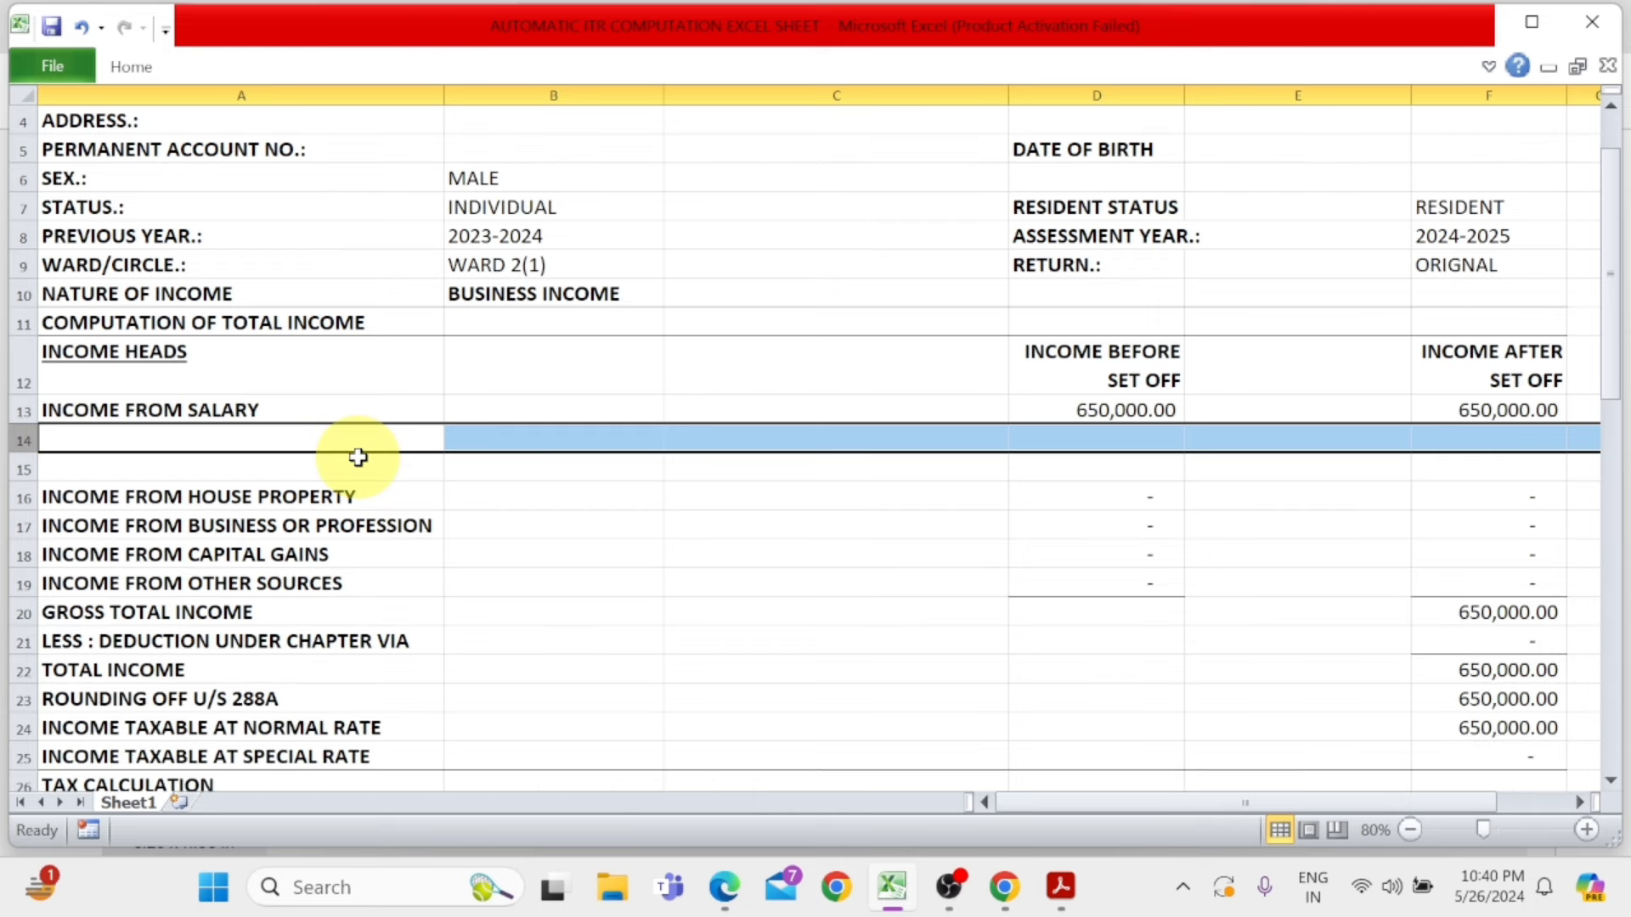
pyautogui.hotkey('ctrl', '-')
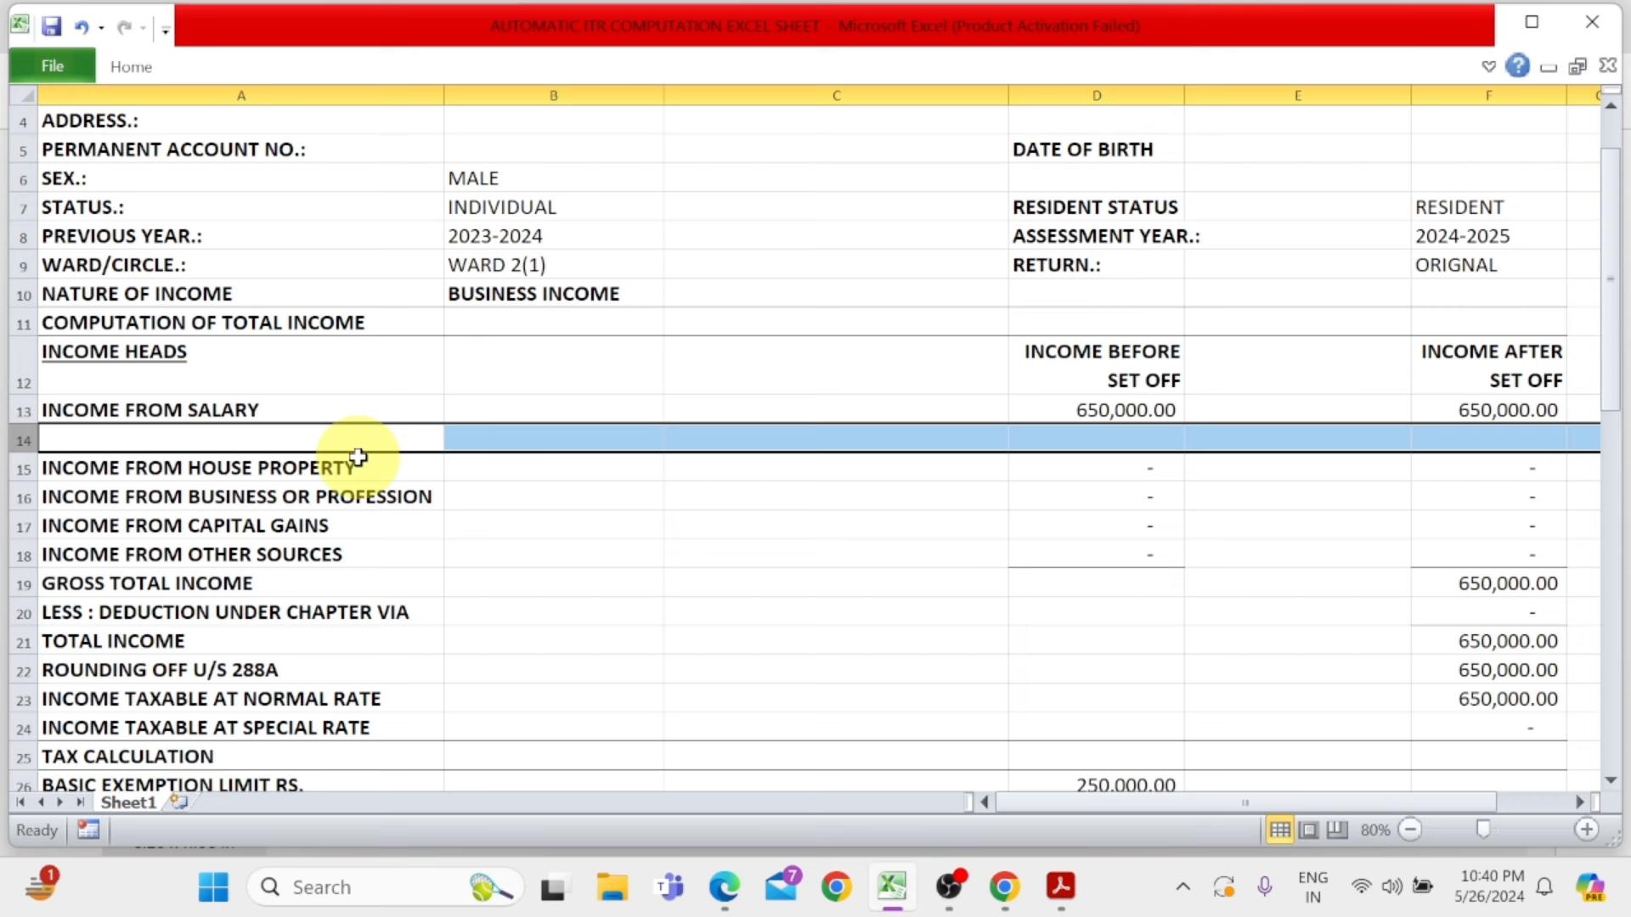
# Step: Label the blank row below income from salary "LESS:- STANDRAD DEDUCTION U/S 16(IA)"
pyautogui.click(208, 469)
pyautogui.click(292, 447)
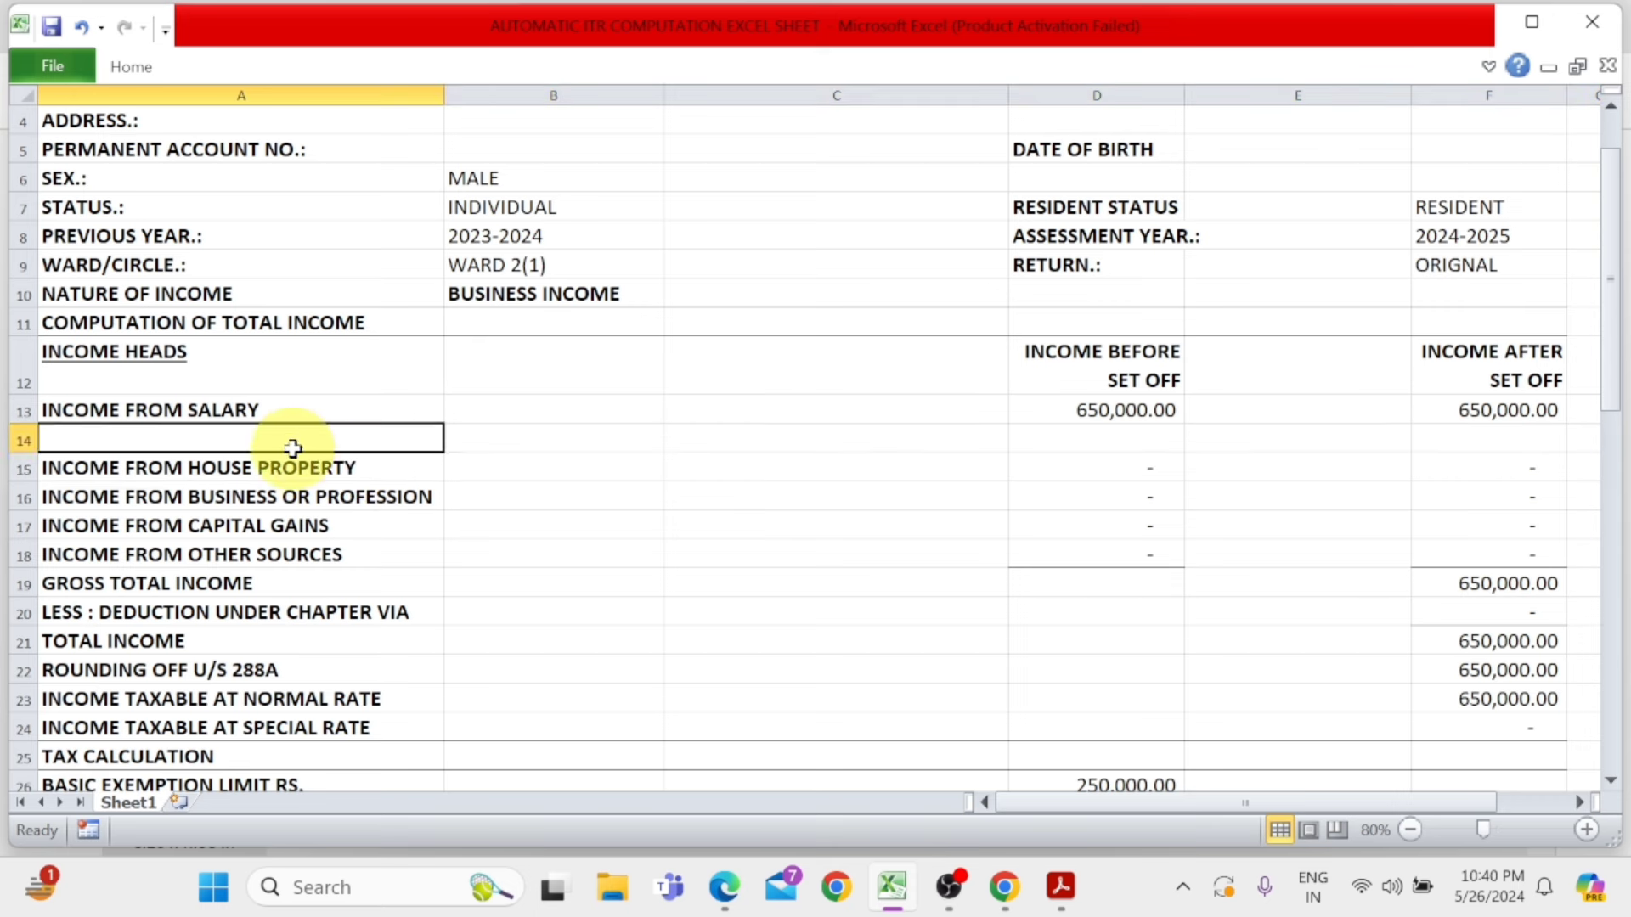
pyautogui.write('LESS')
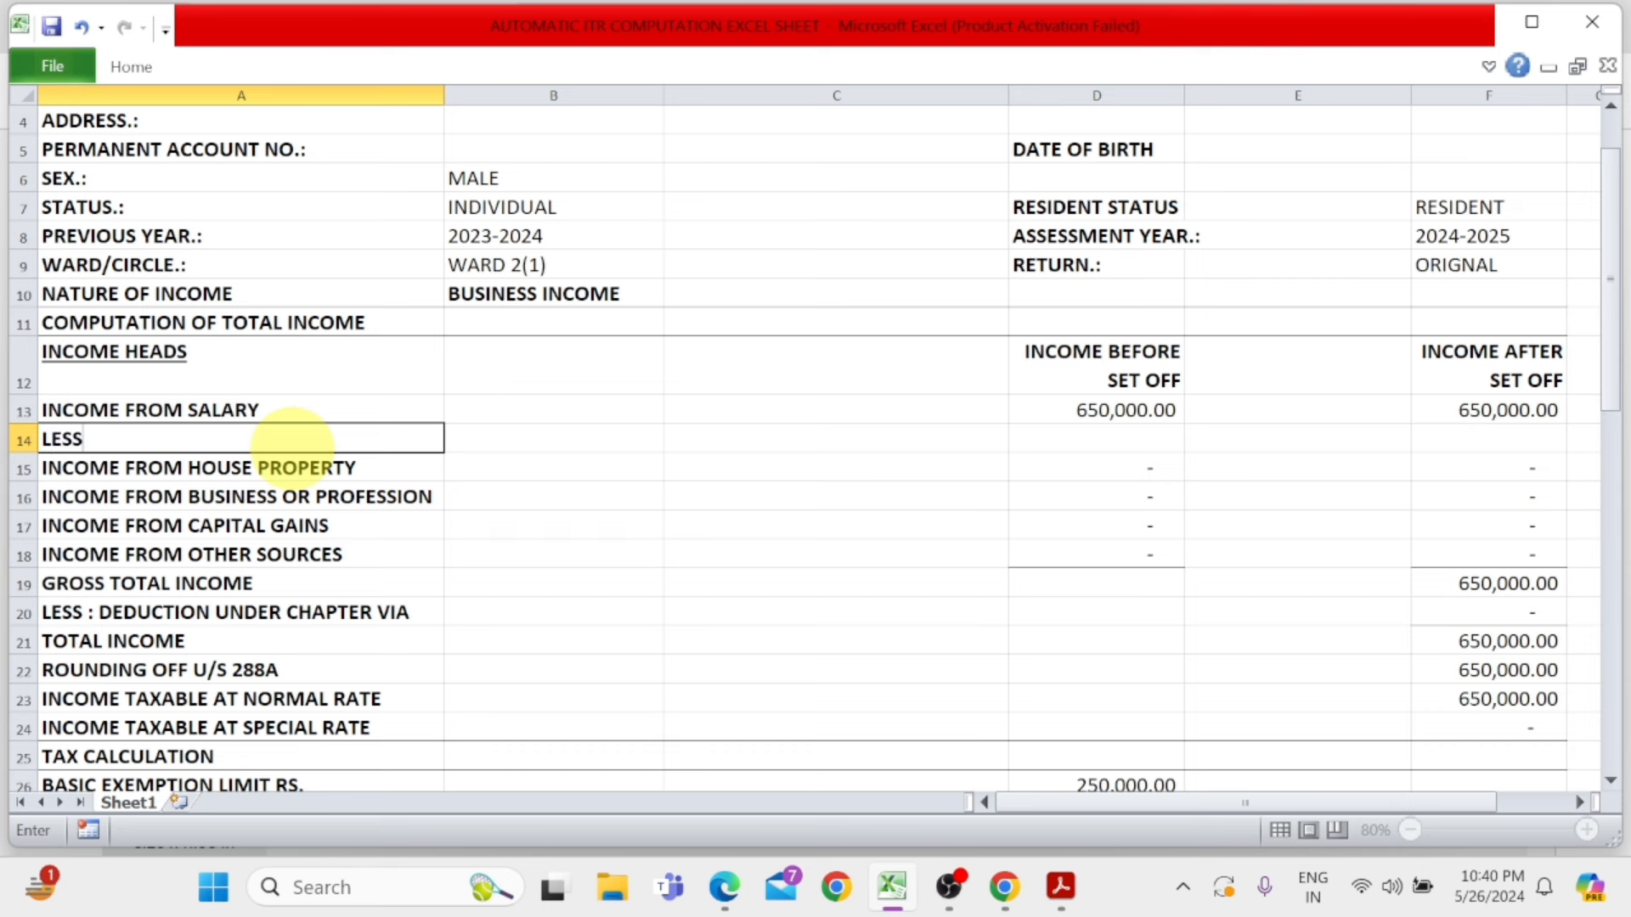
pyautogui.write(':- STANDRA')
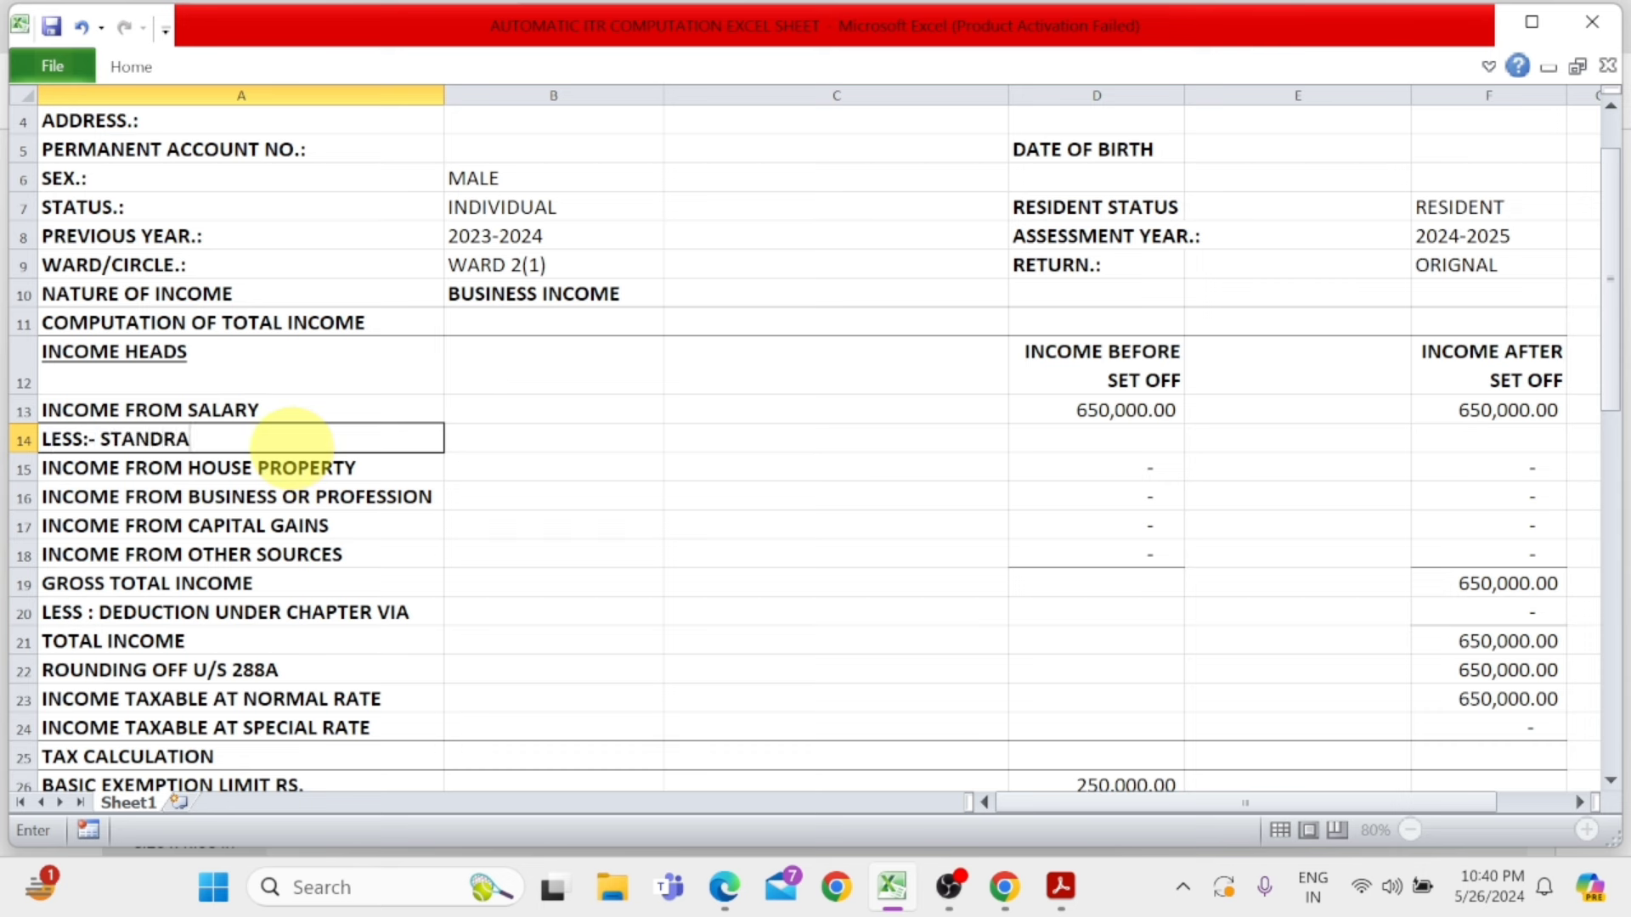
pyautogui.write('D DEDUCTIO')
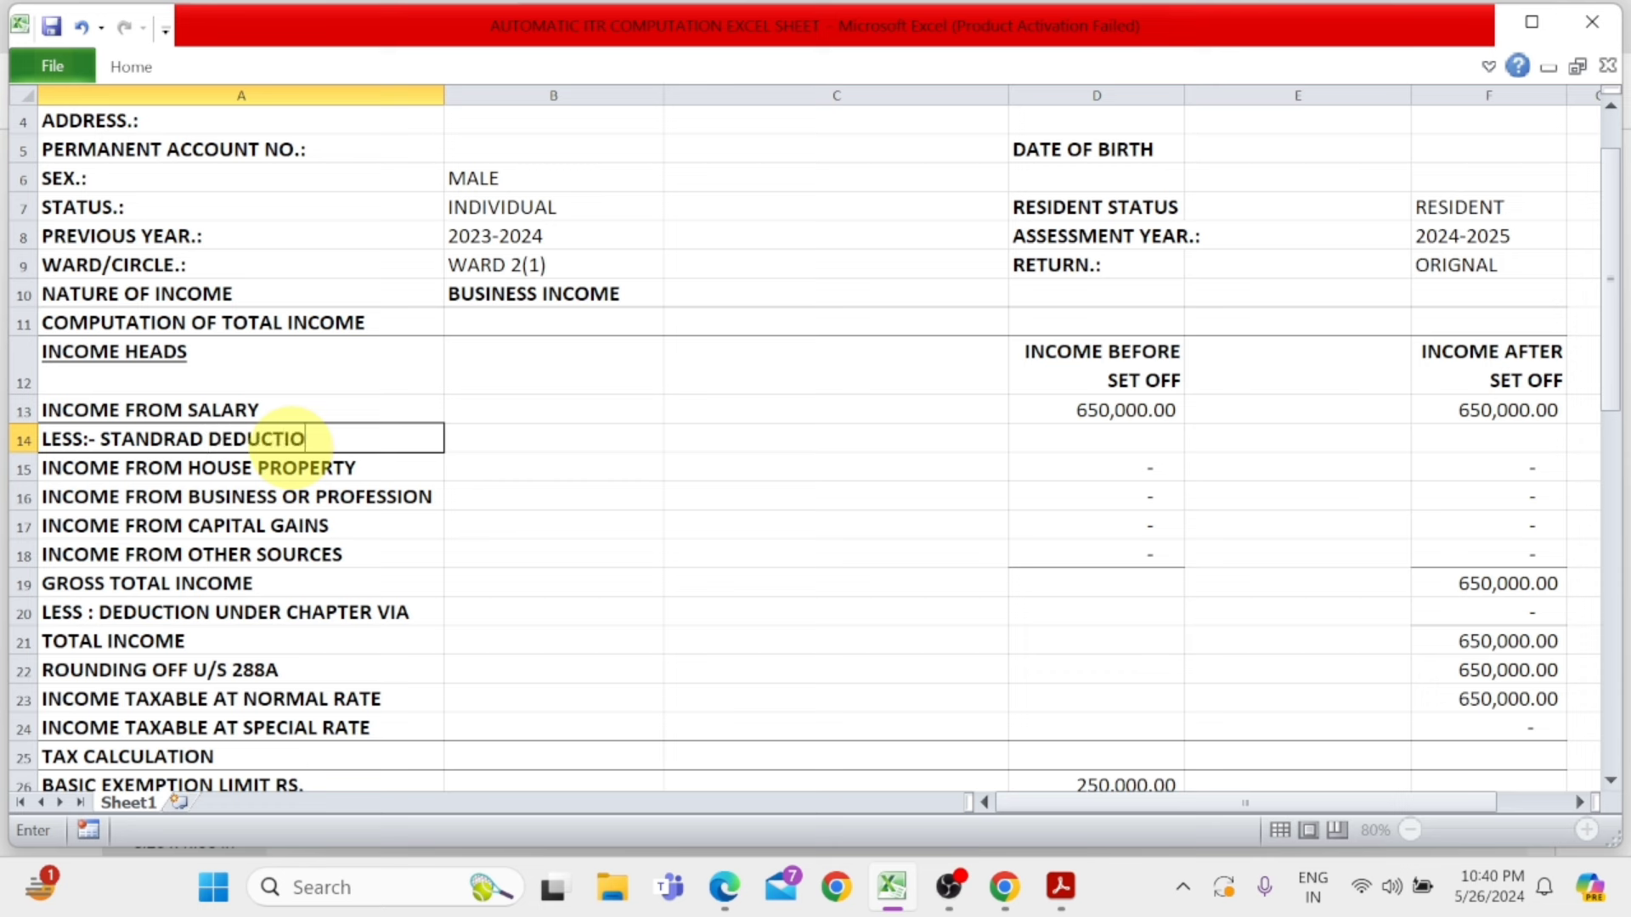
pyautogui.write('N U/S 16(O')
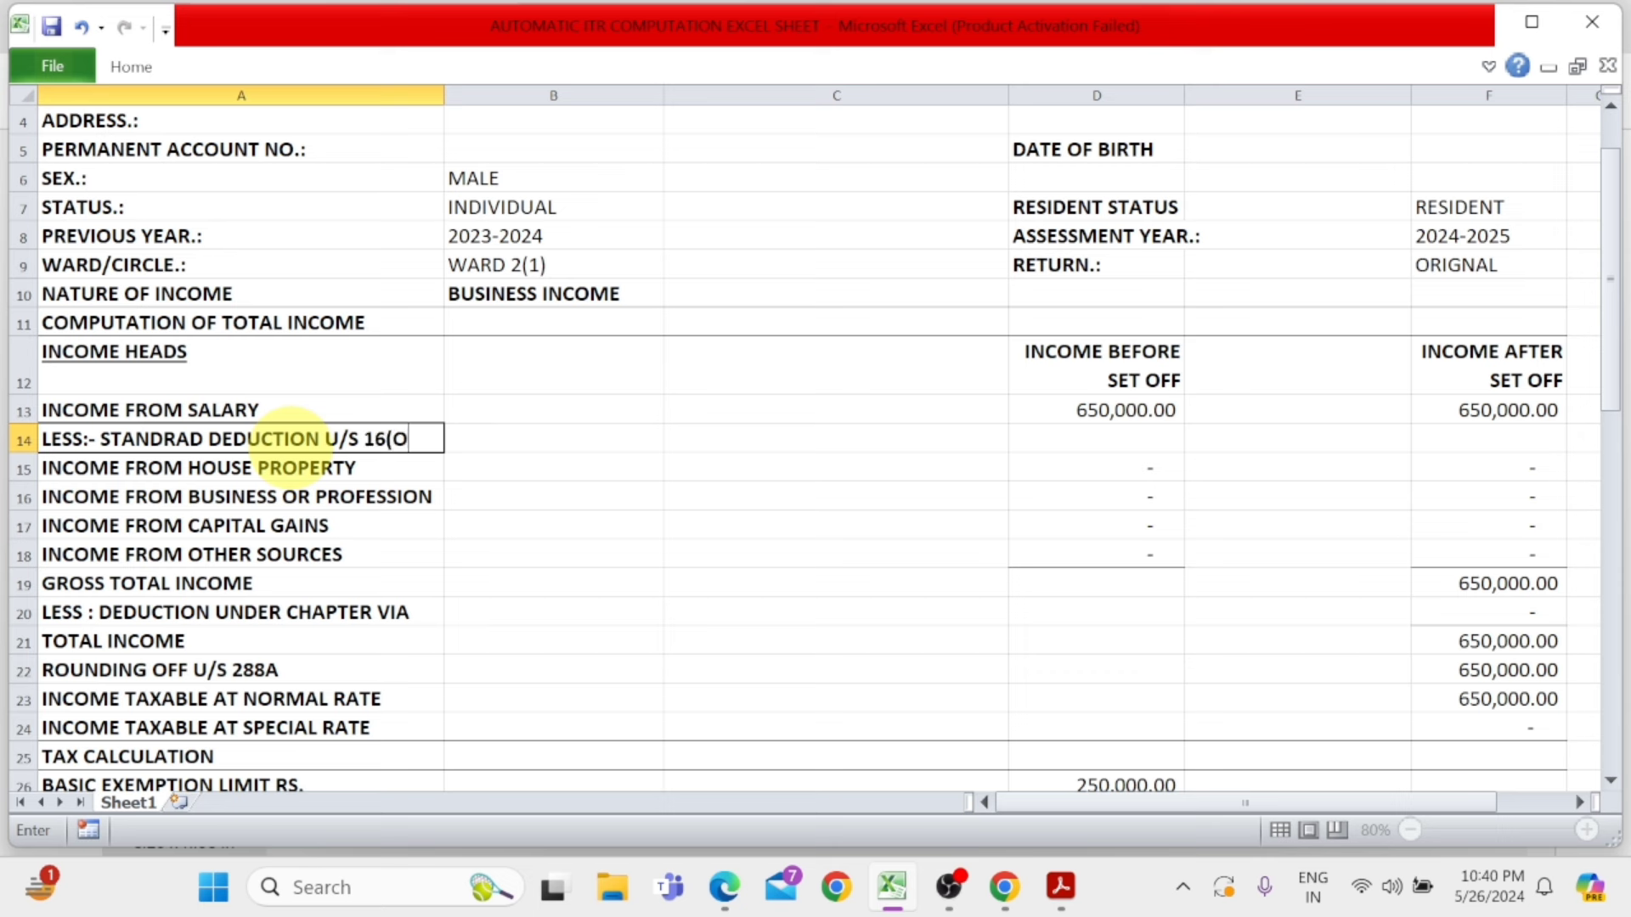
pyautogui.press('BackSpace')
pyautogui.write('IA)')
pyautogui.click(289, 446)
# Step: Enter -50000 as the standard deduction in the income before set off column
pyautogui.press('Right')
pyautogui.press('Right')
pyautogui.press('Right')
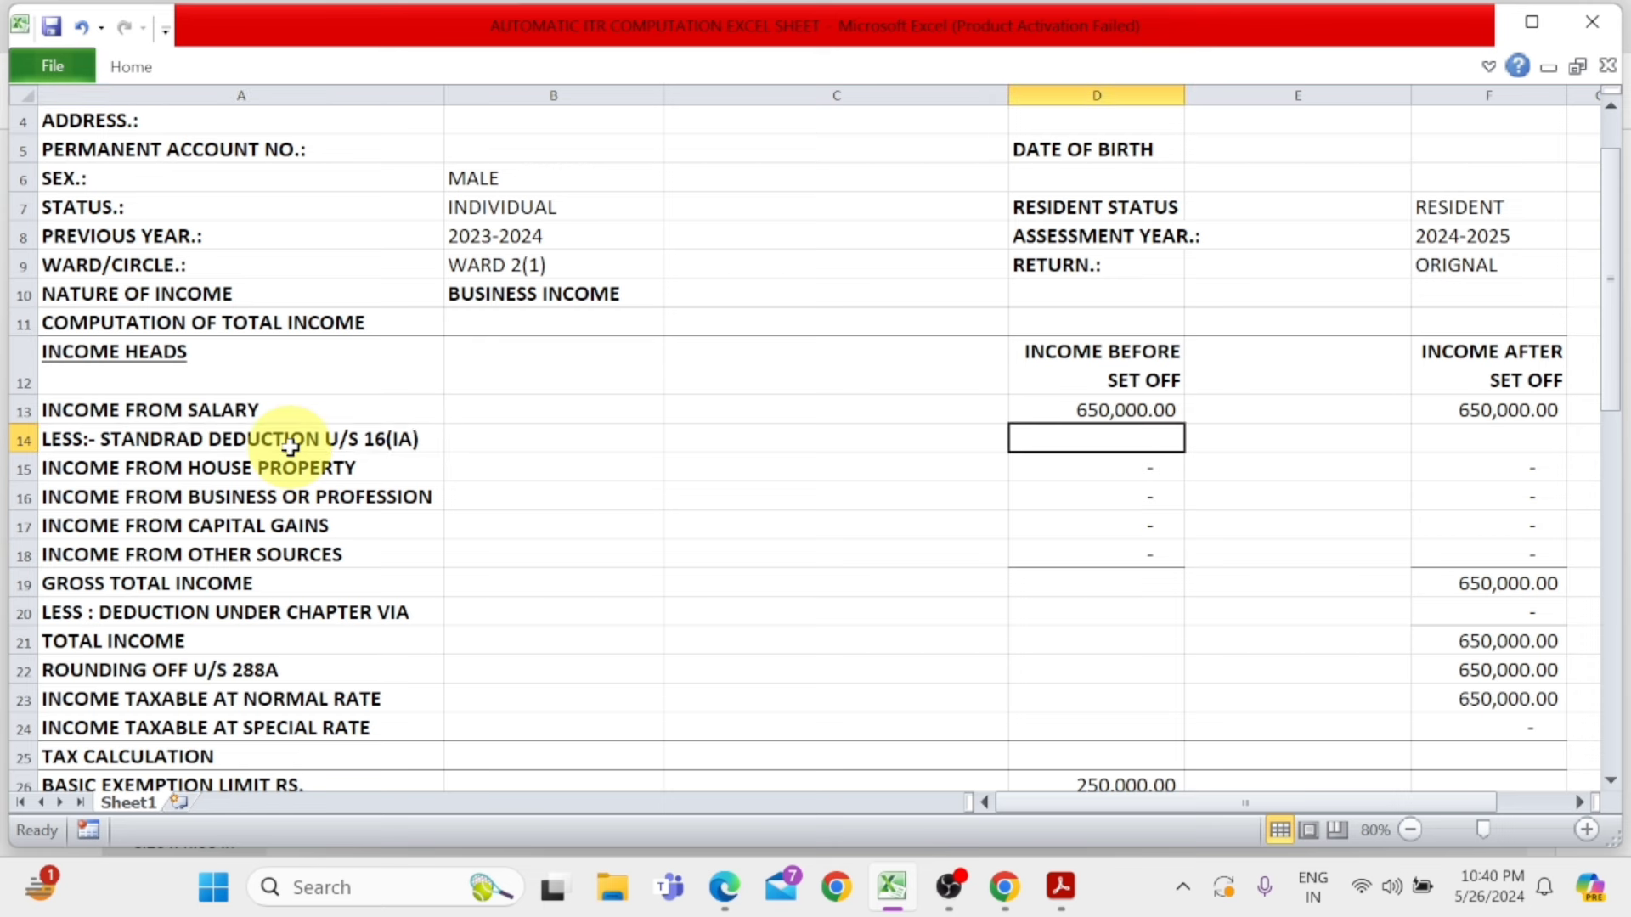
pyautogui.write('-50000')
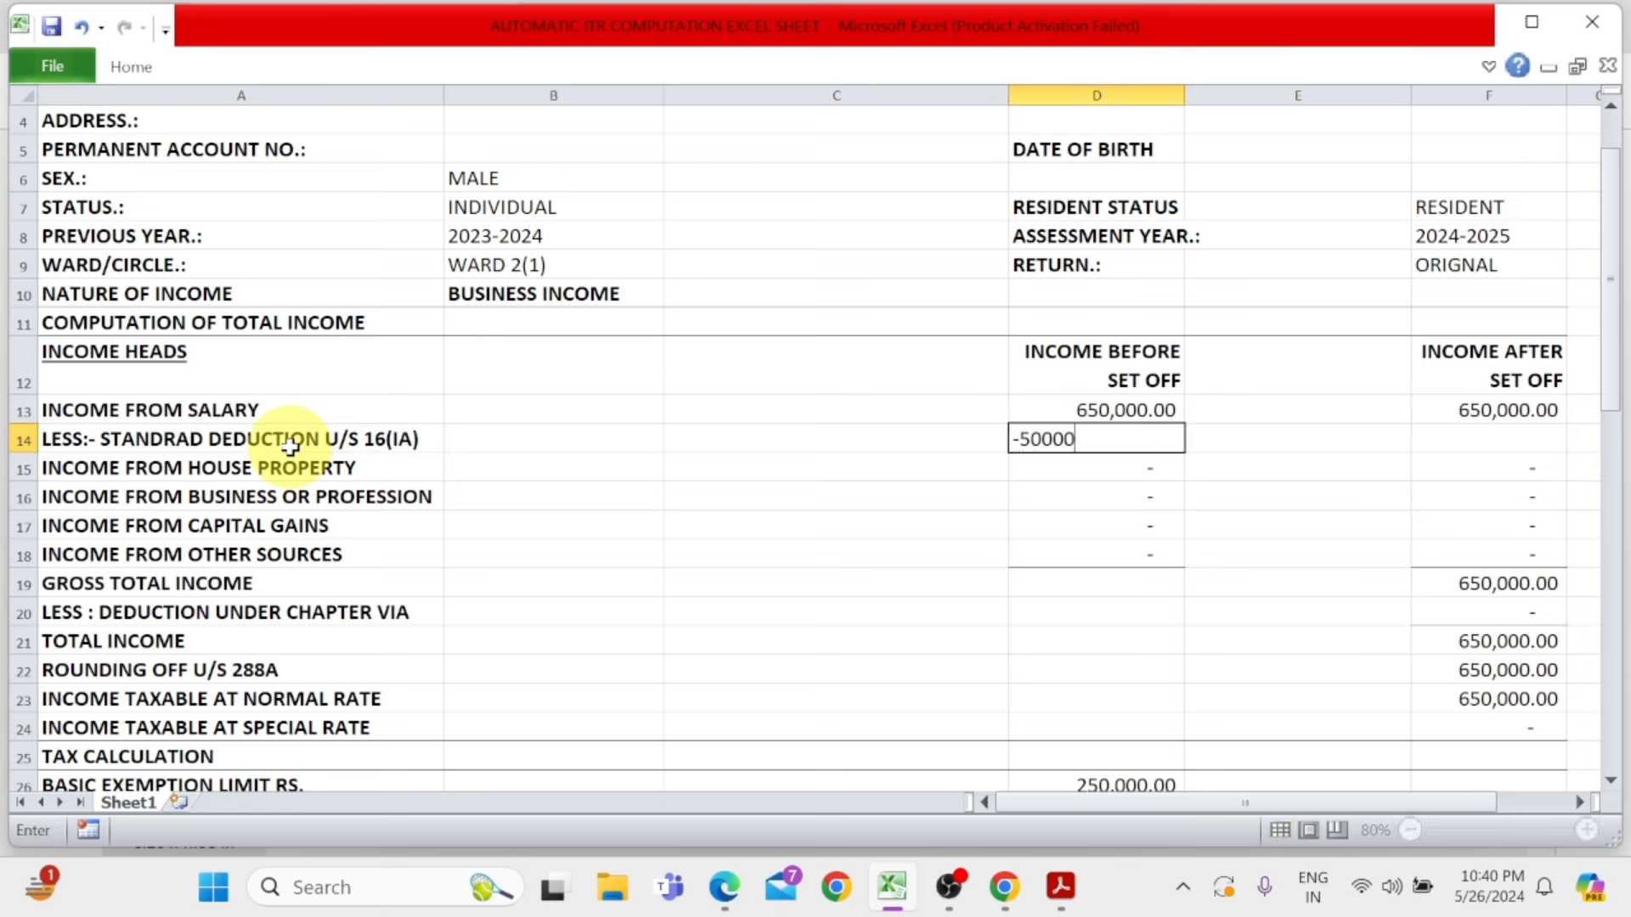
pyautogui.press('Return')
pyautogui.press('Up')
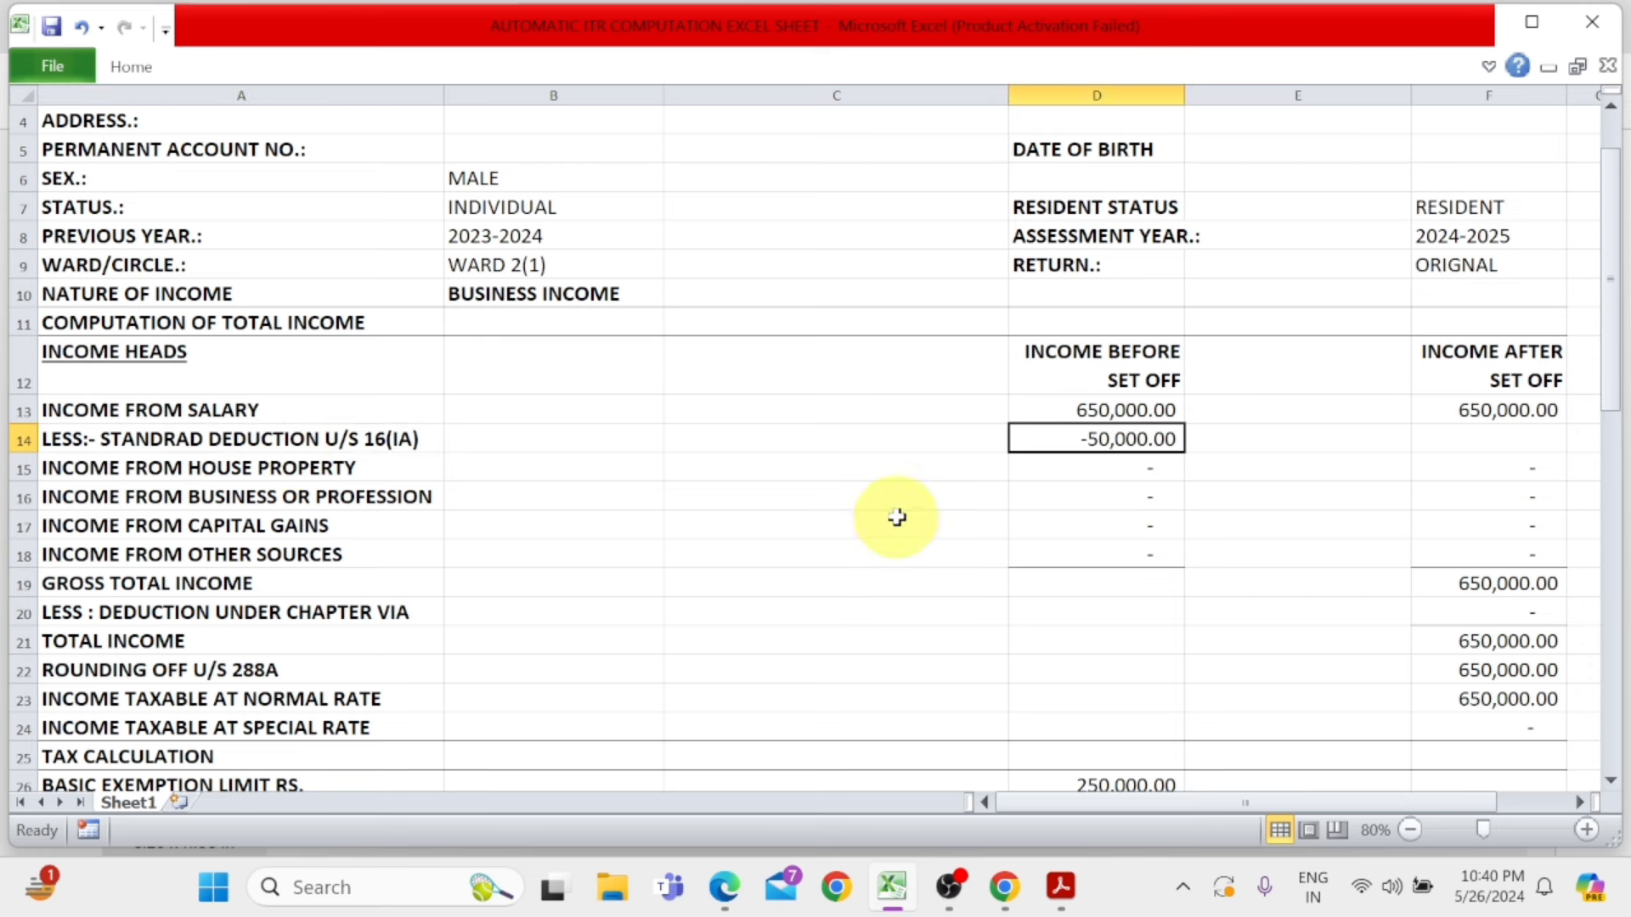
# Step: Examine the house property, business or profession and capital gains income rows and the total income
pyautogui.click(291, 466)
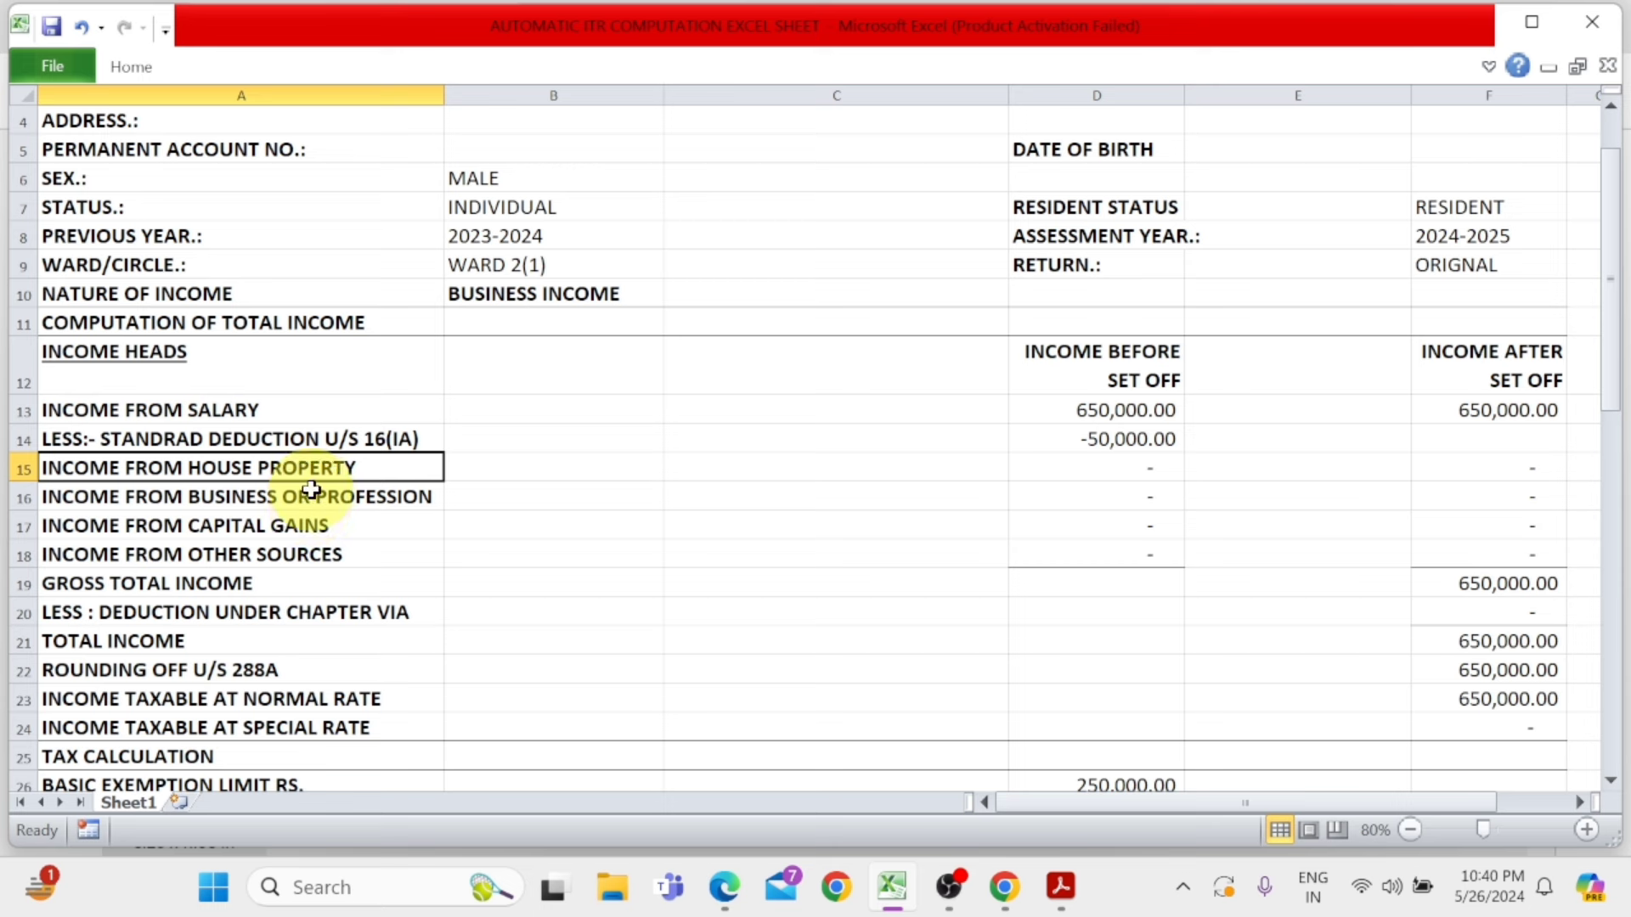
pyautogui.click(310, 496)
pyautogui.click(1146, 500)
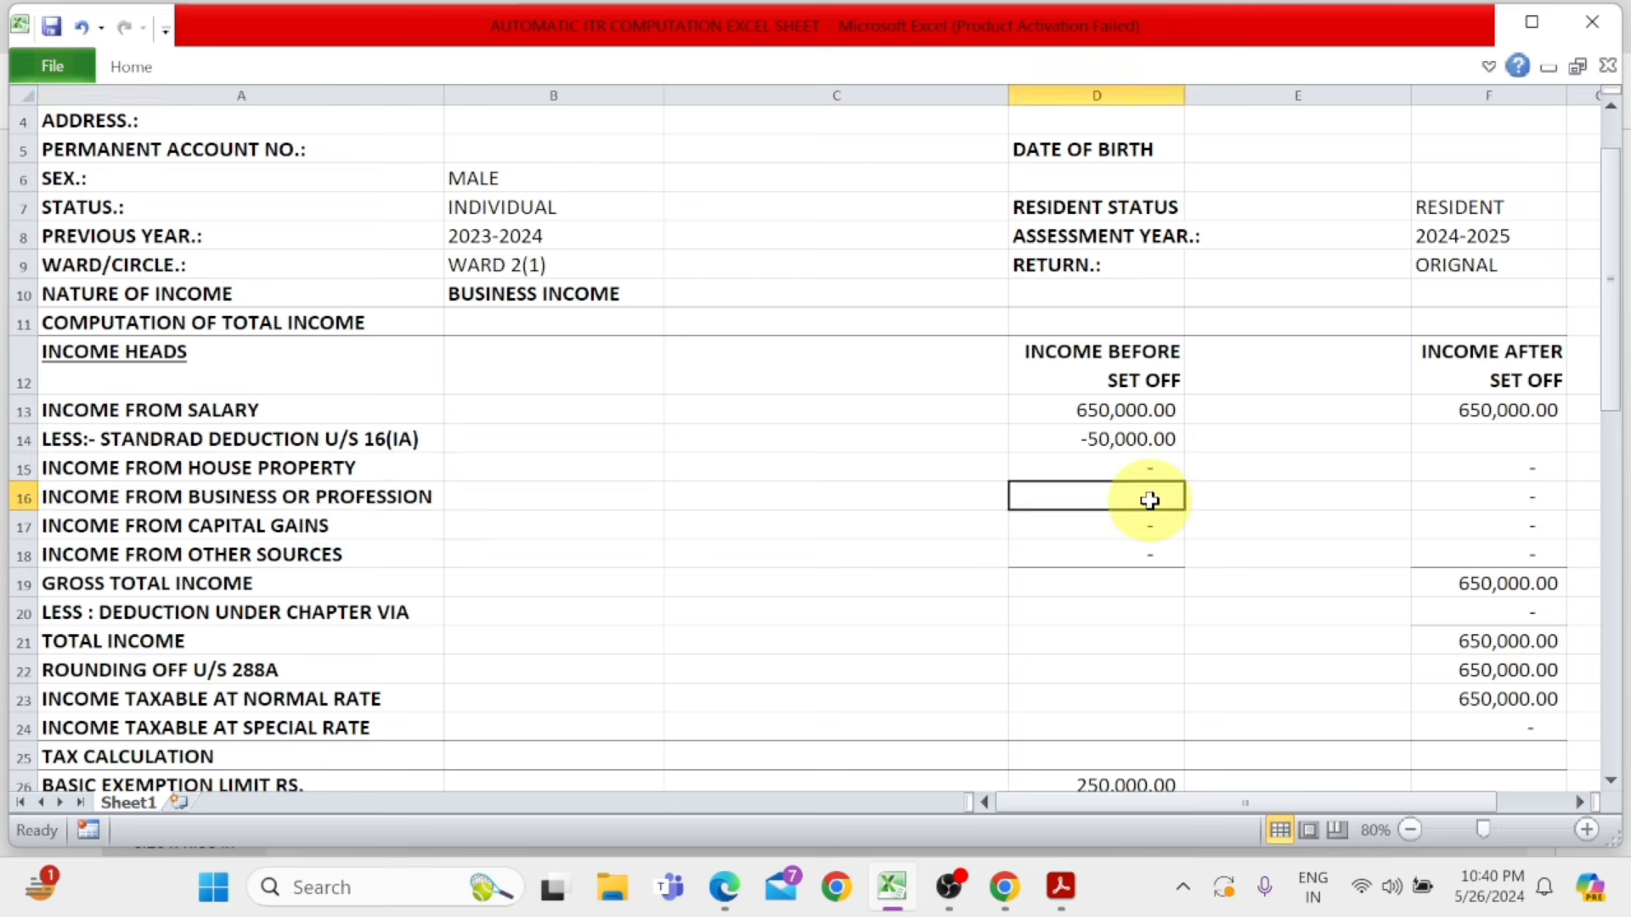
pyautogui.click(364, 533)
pyautogui.click(1095, 527)
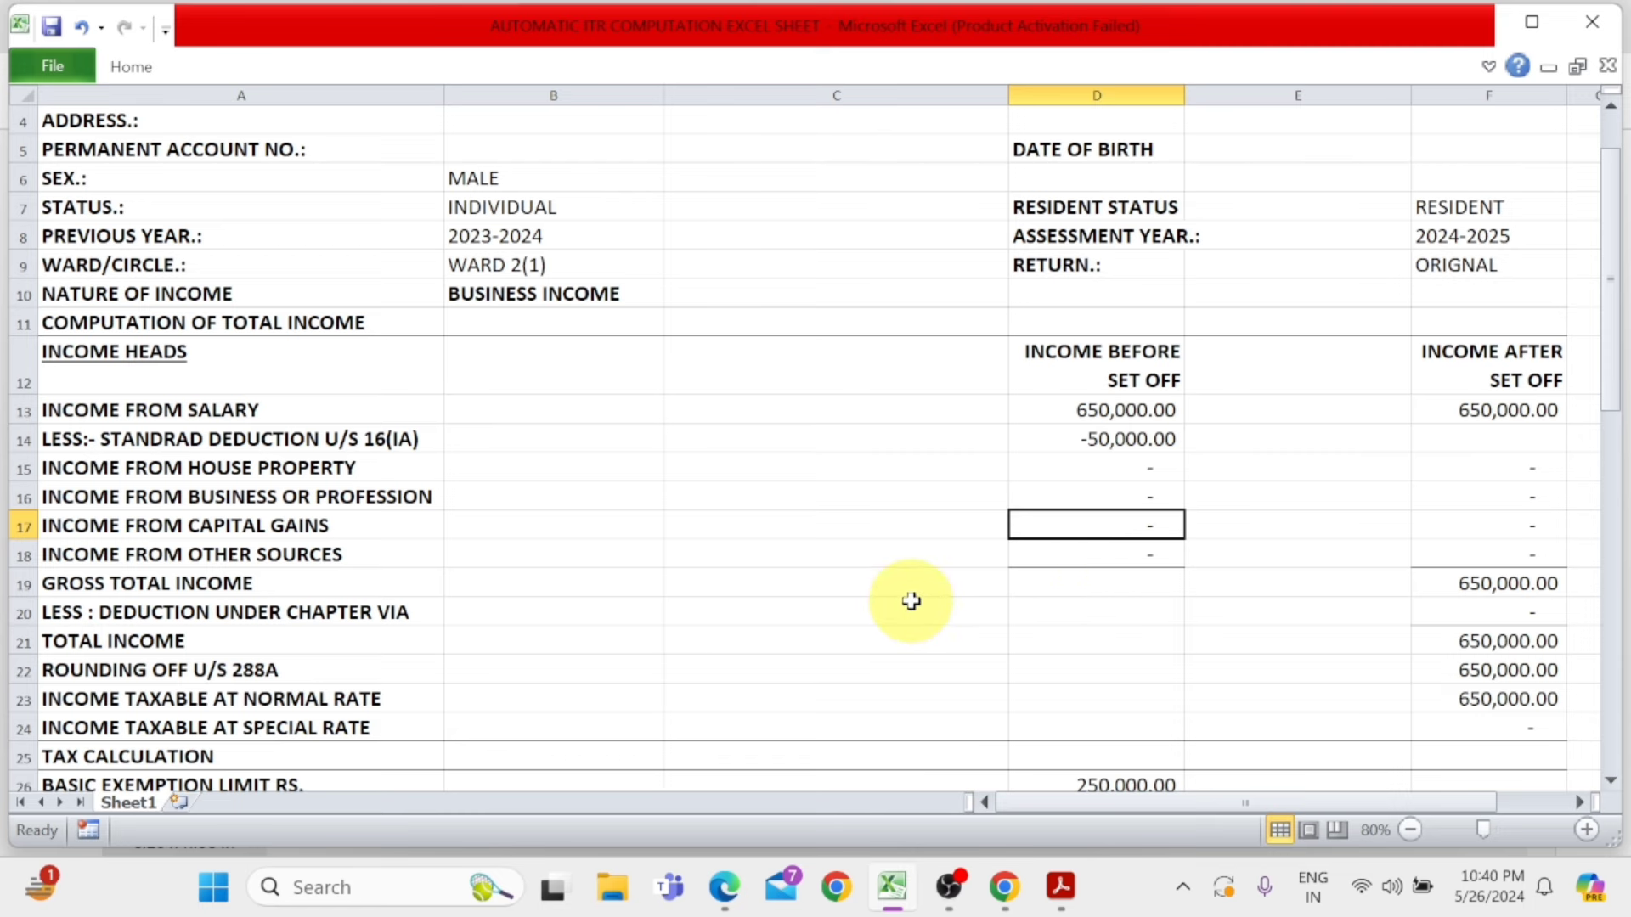
pyautogui.click(1503, 651)
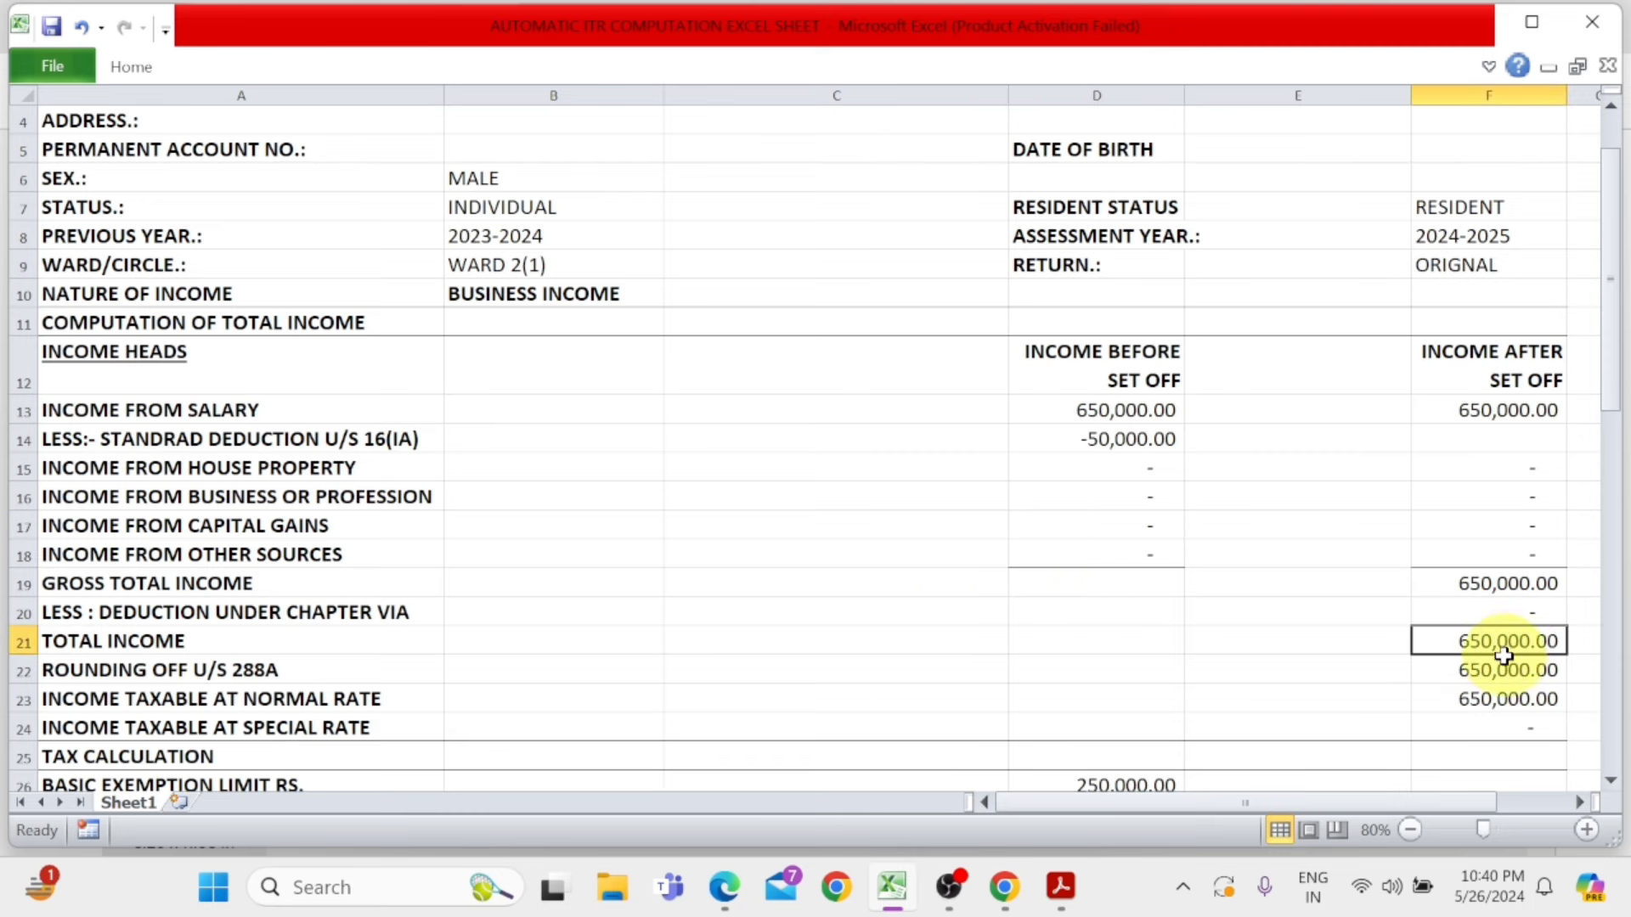
# Step: Examine the tax calculation rows from tax at normal rates through cess and TDS/TCS to the rounded tax payable or refundable
pyautogui.scroll(-3, 1497, 645)
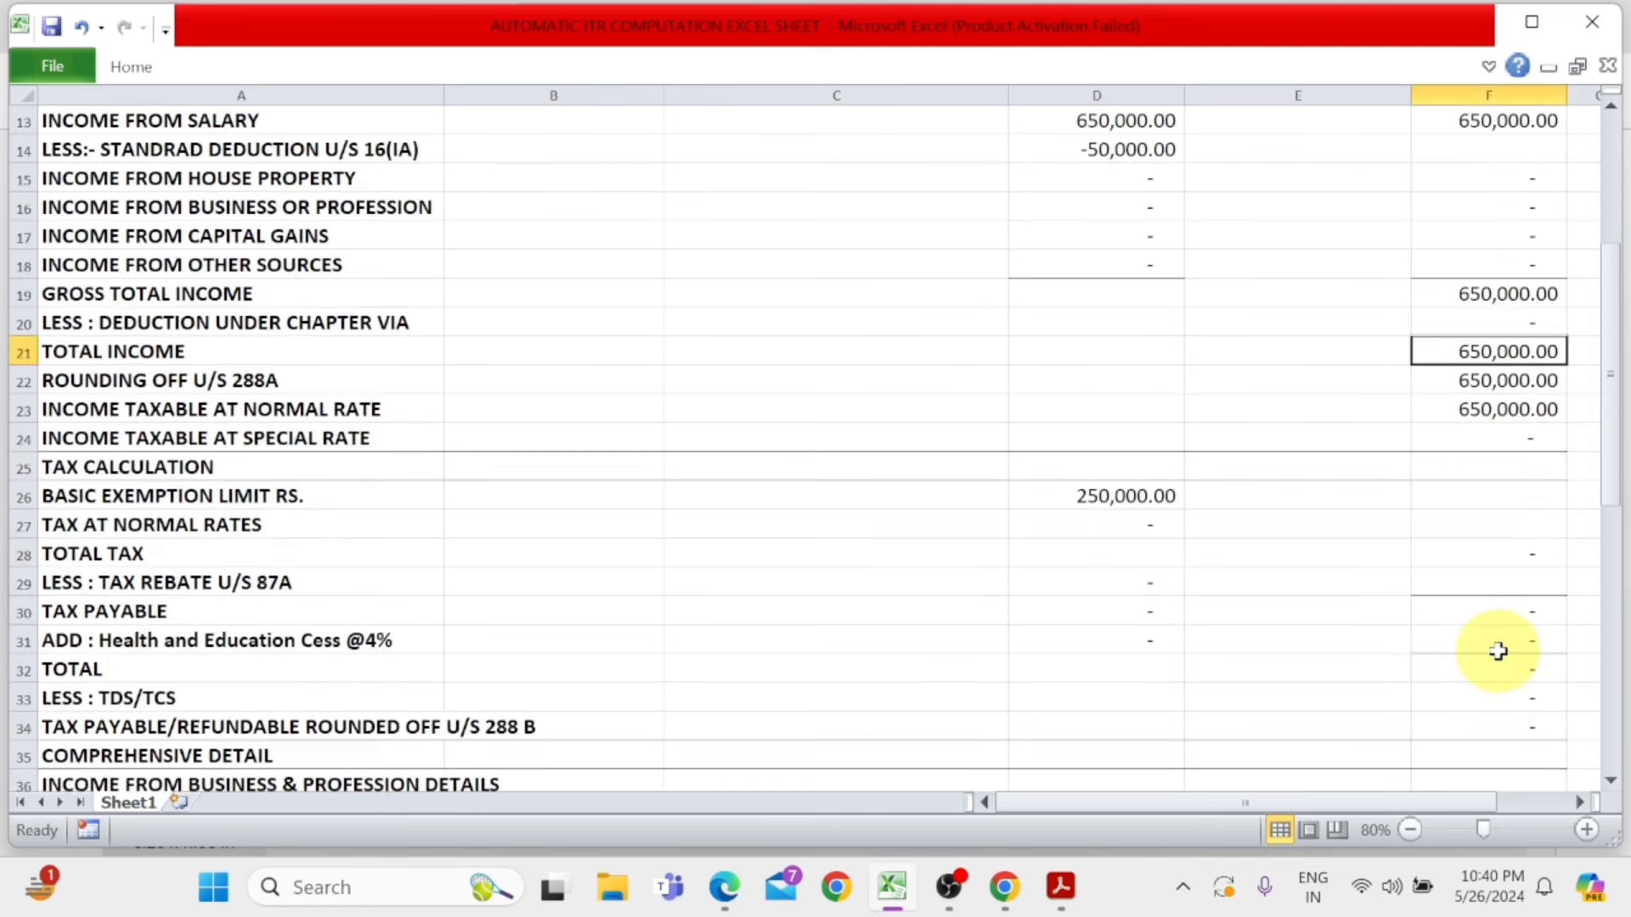
pyautogui.click(92, 548)
pyautogui.click(95, 524)
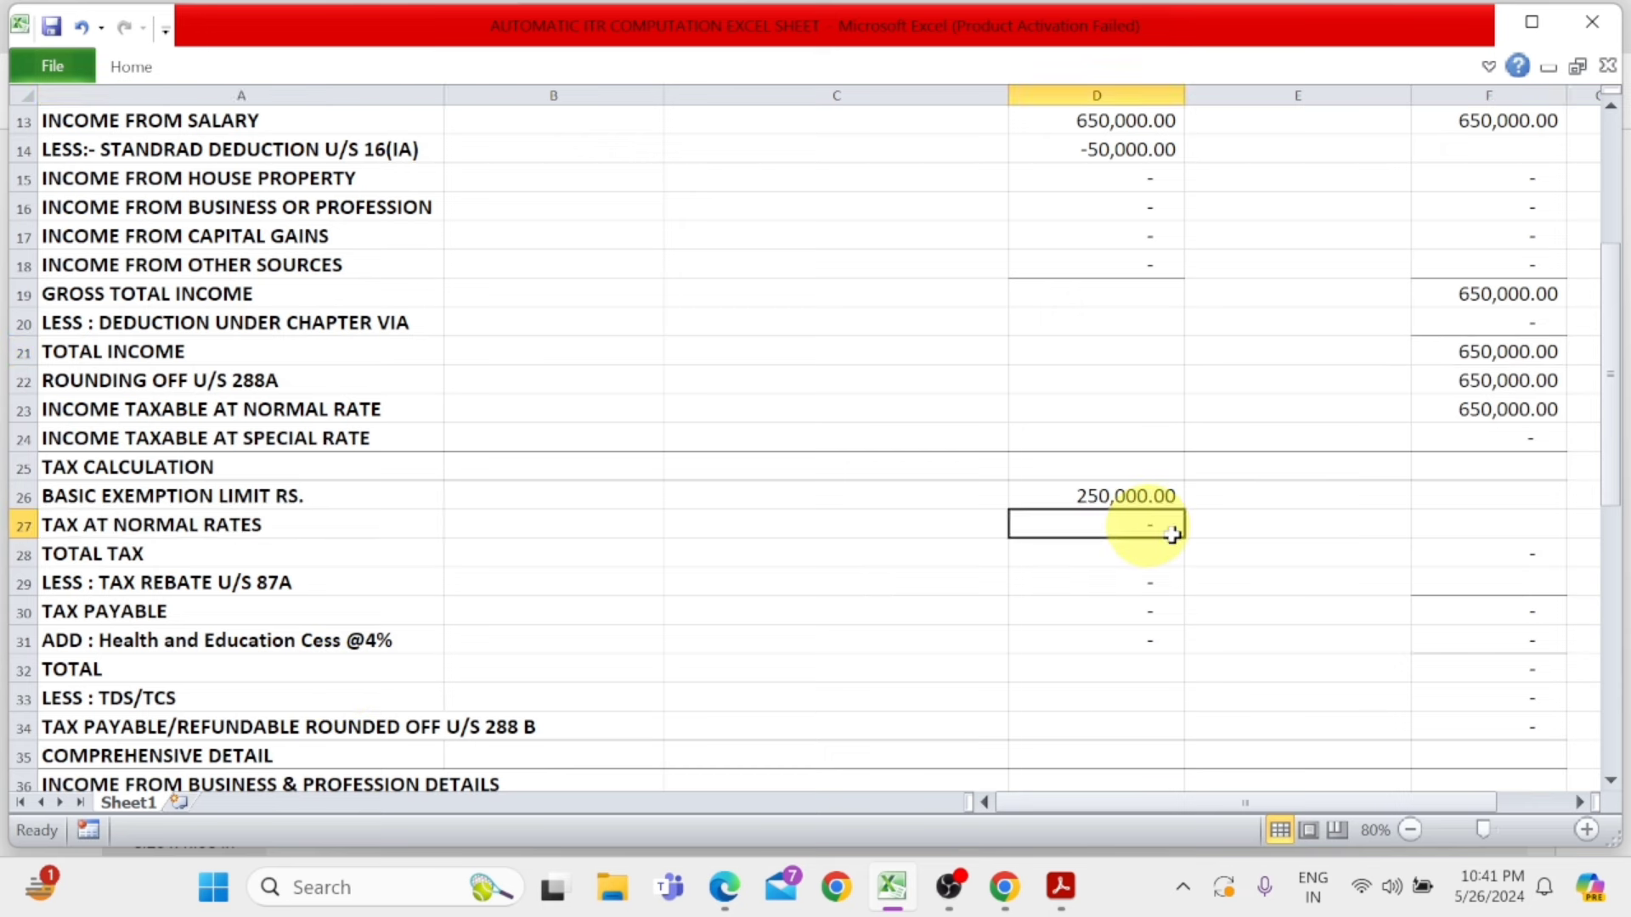
pyautogui.click(1516, 554)
pyautogui.click(1499, 643)
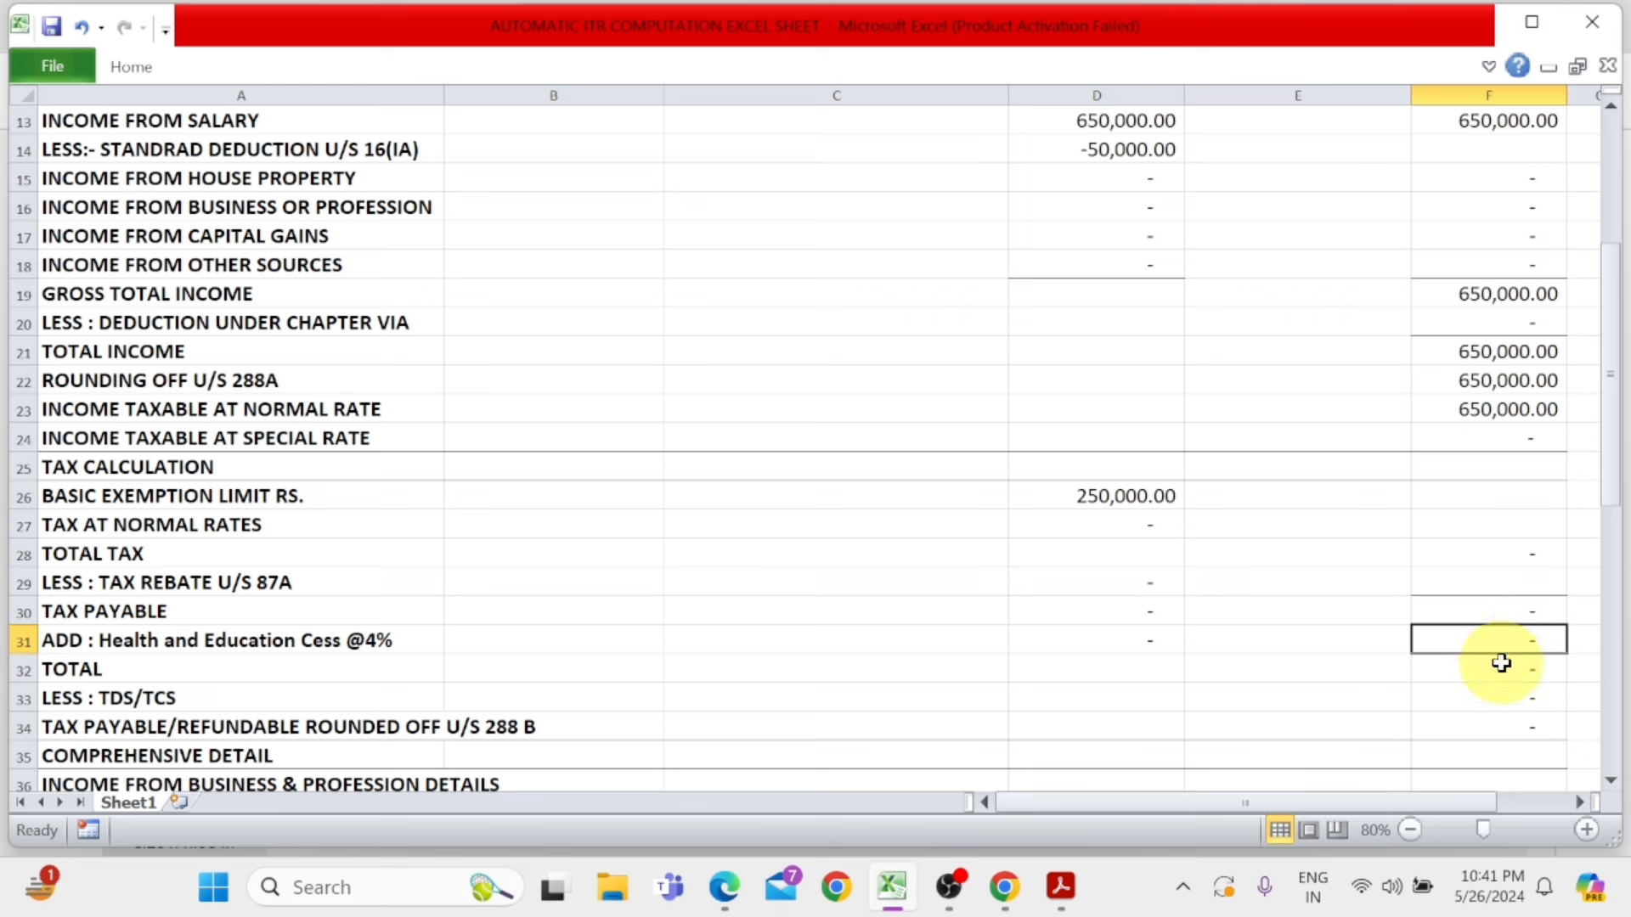
pyautogui.click(1499, 659)
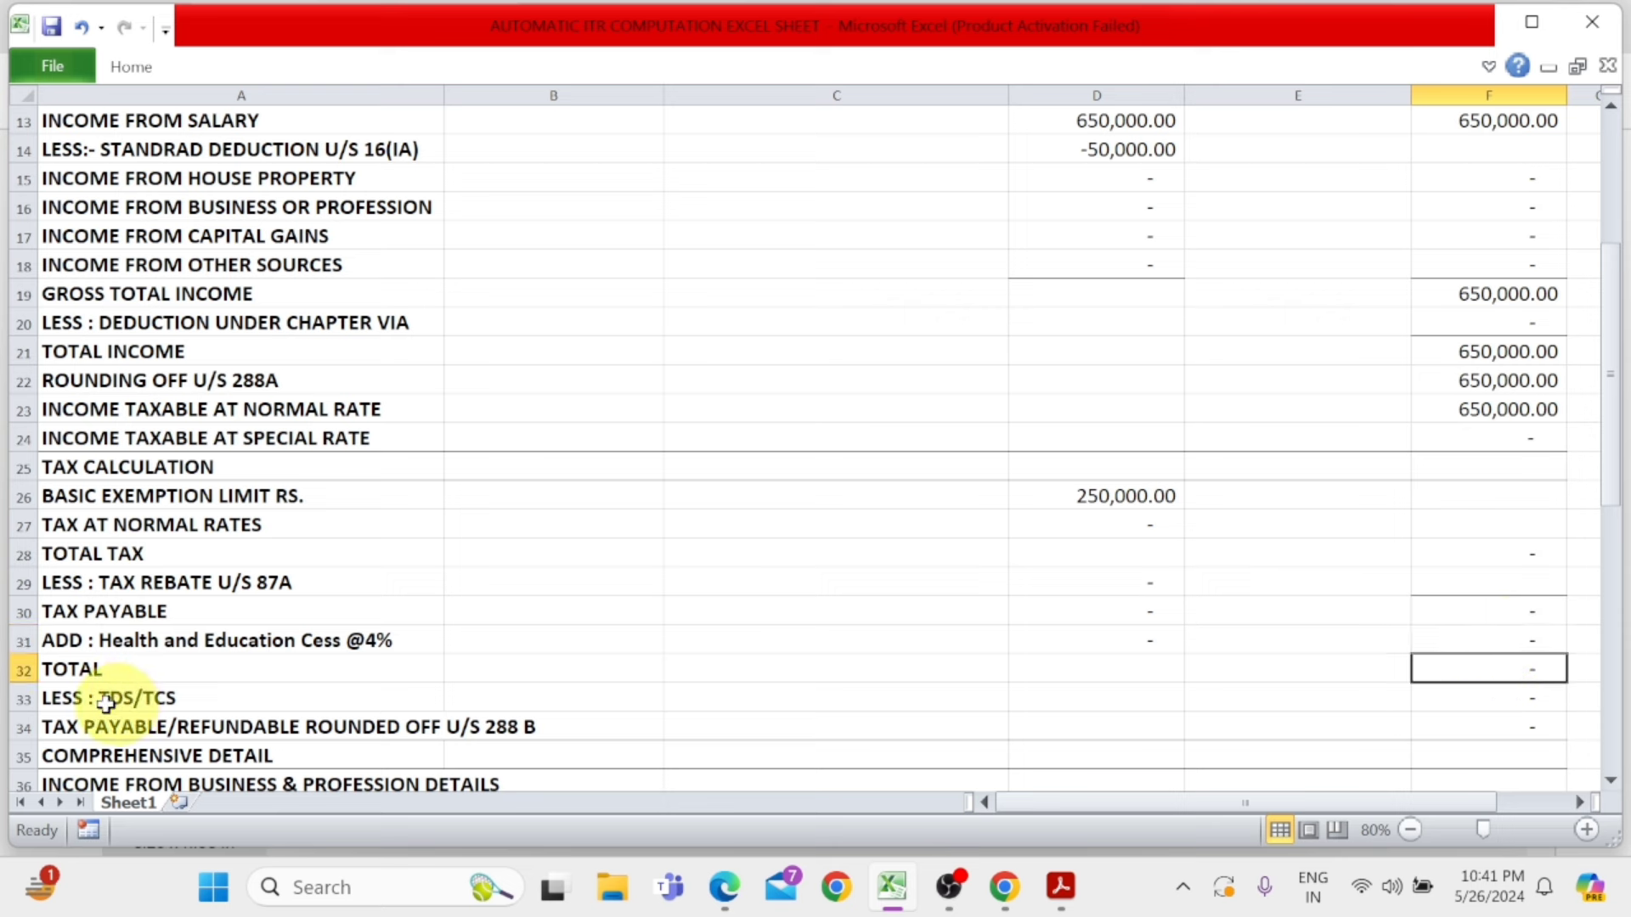
pyautogui.click(1476, 701)
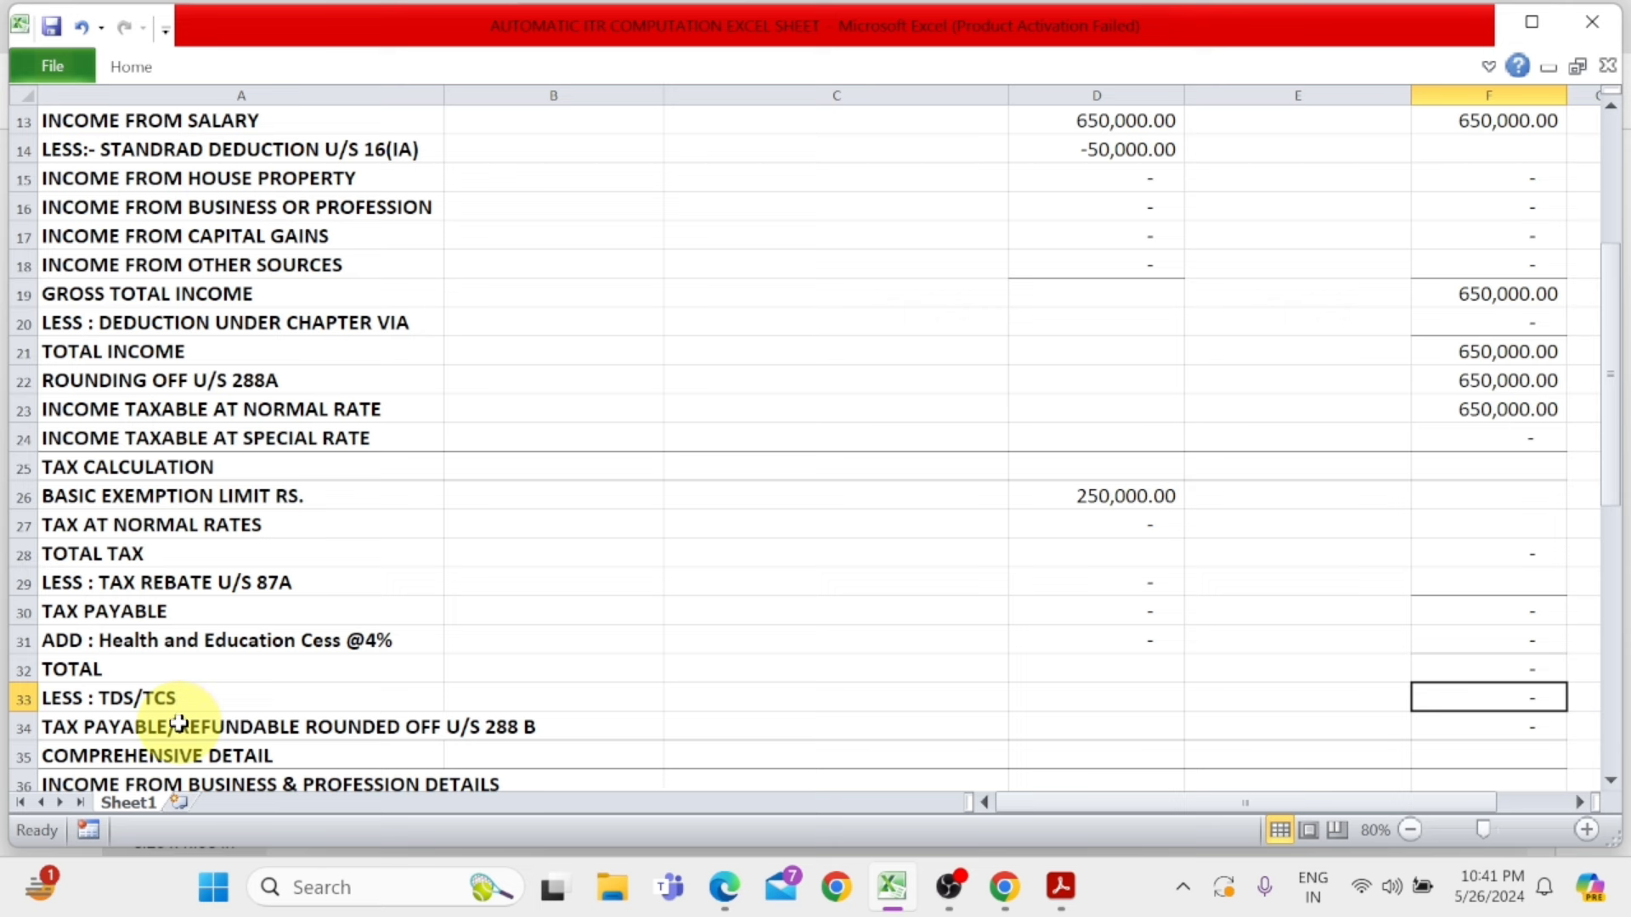
pyautogui.click(1477, 727)
# Step: Examine the business or profession income row and its detail section, including gross receipts/turnover, actual profit and profit against turnover
pyautogui.scroll(1, 1477, 727)
pyautogui.click(1126, 321)
pyautogui.click(430, 321)
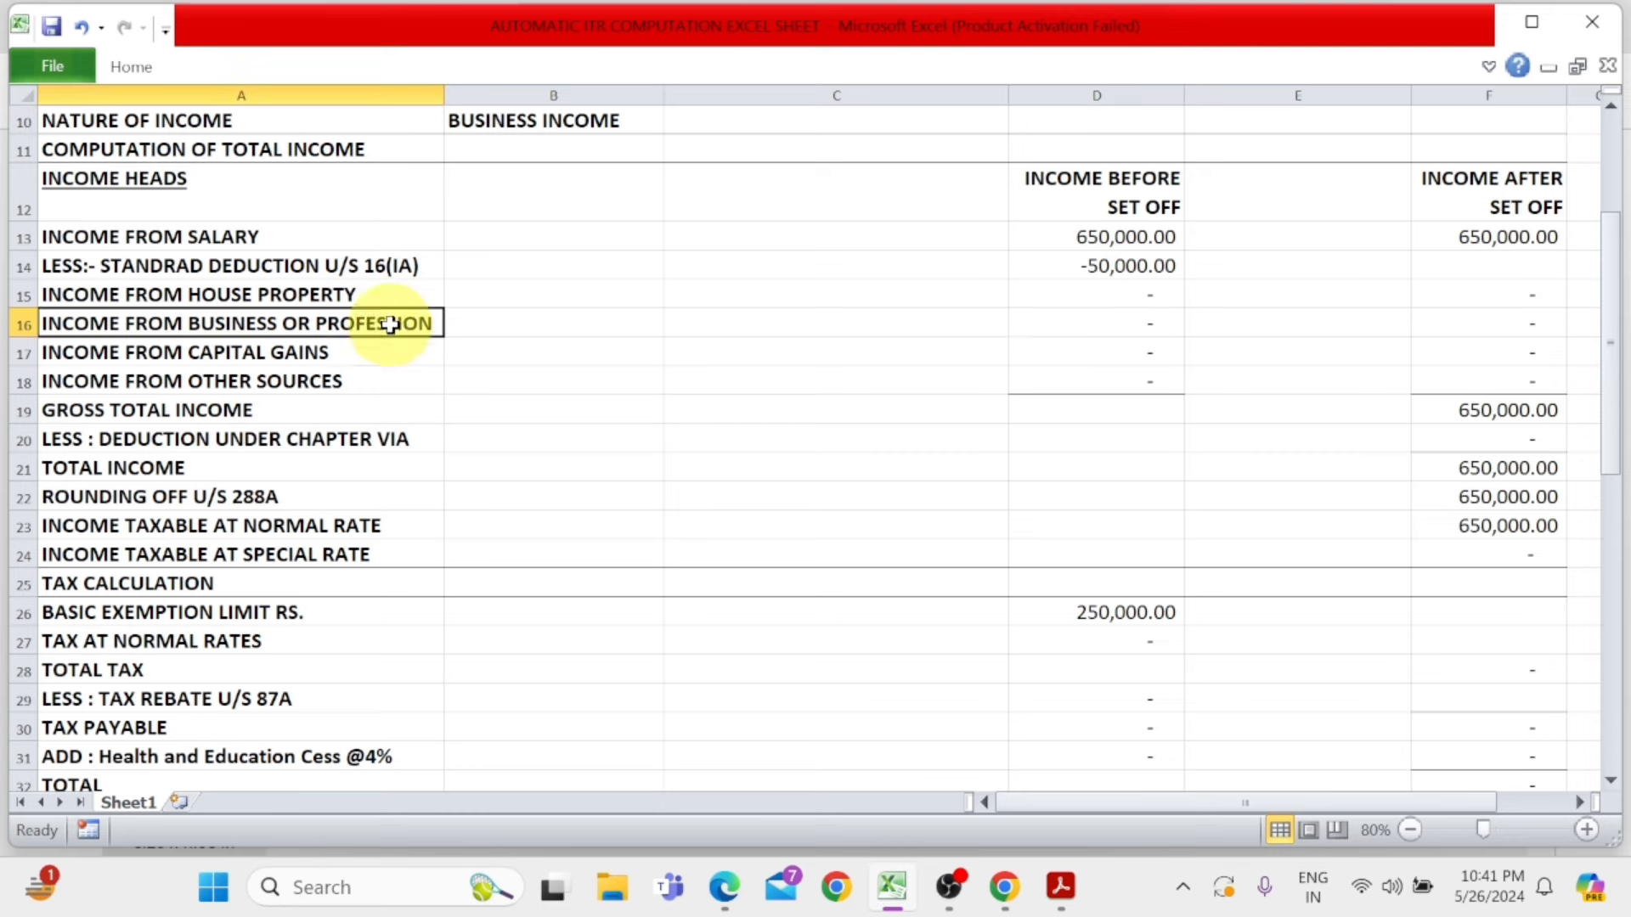
pyautogui.click(1126, 319)
pyautogui.scroll(-5, 1183, 520)
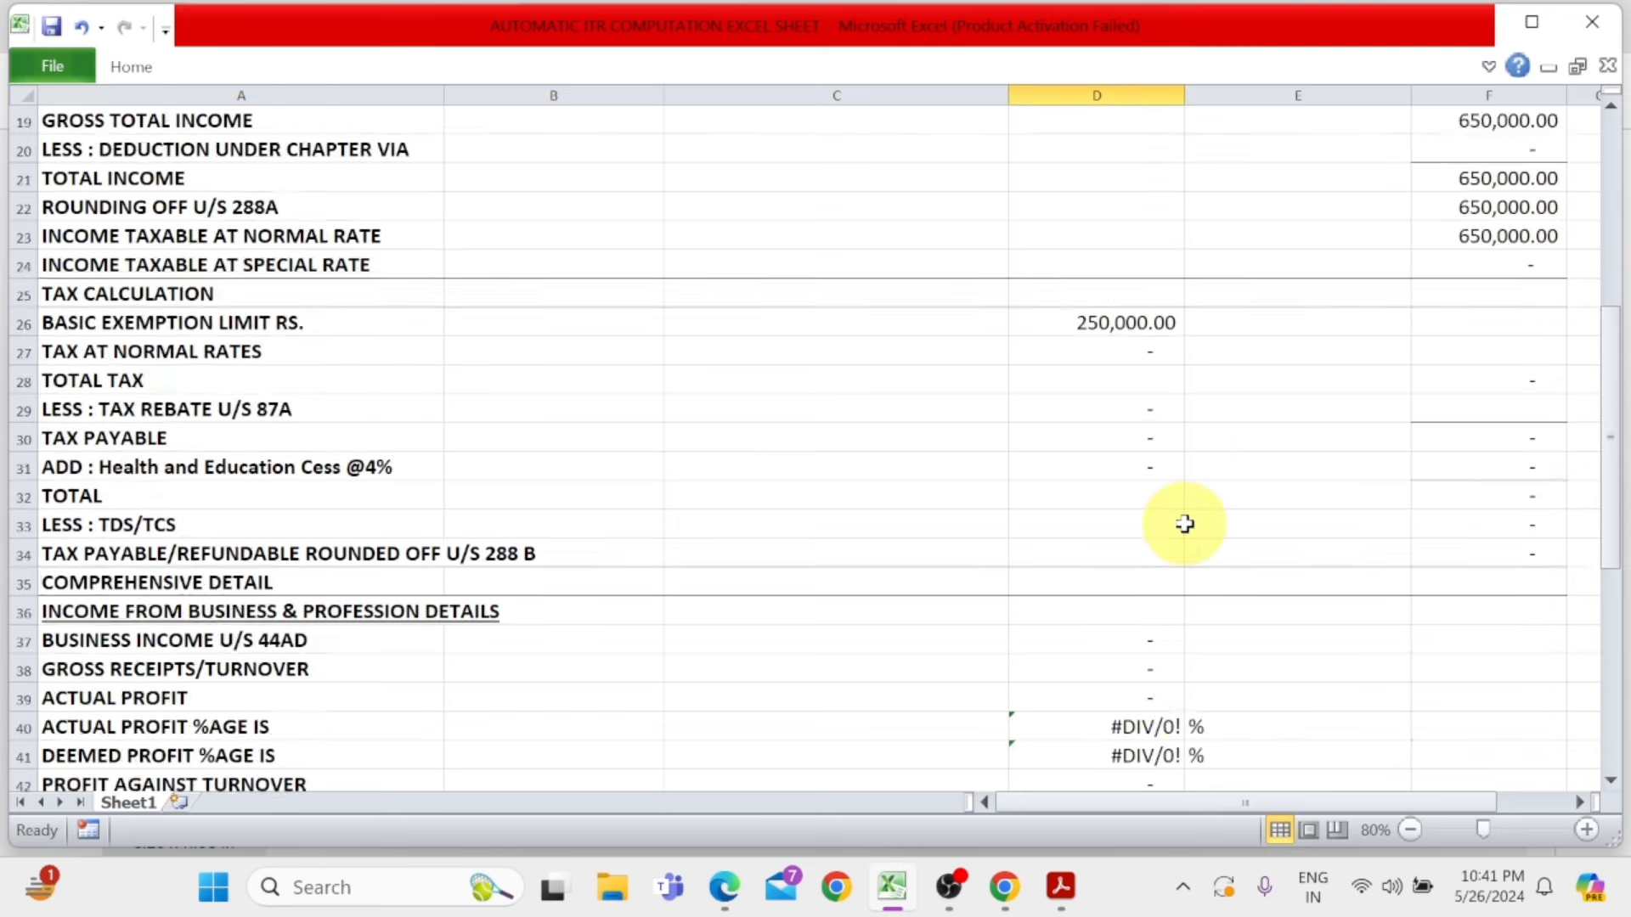
pyautogui.click(254, 495)
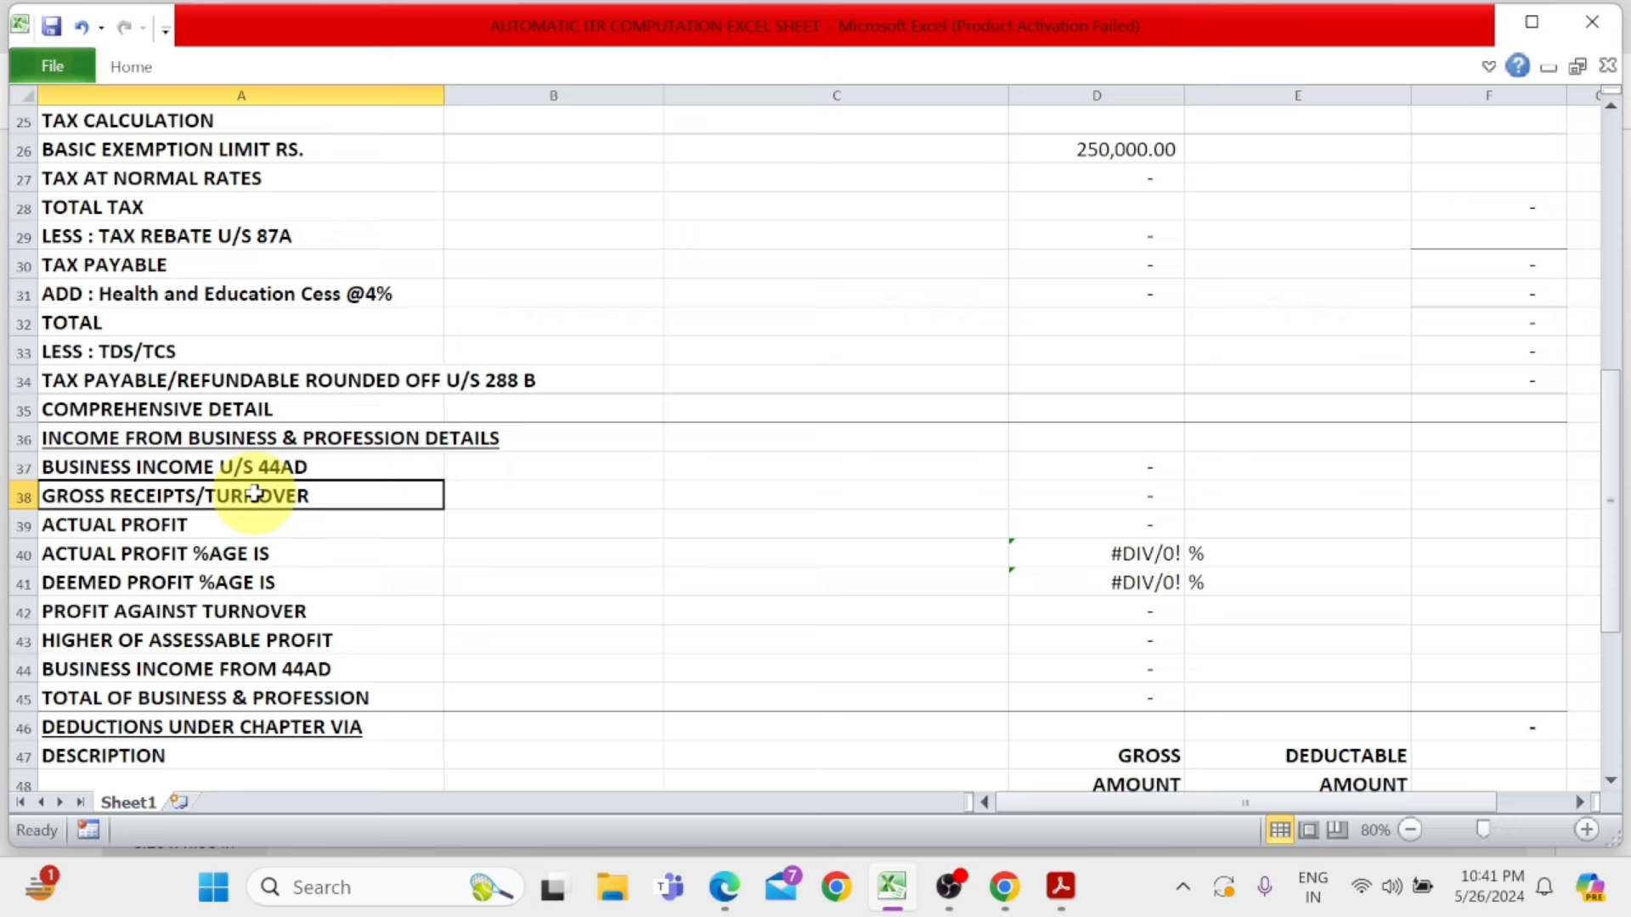
pyautogui.click(1149, 491)
pyautogui.click(73, 507)
pyautogui.click(105, 535)
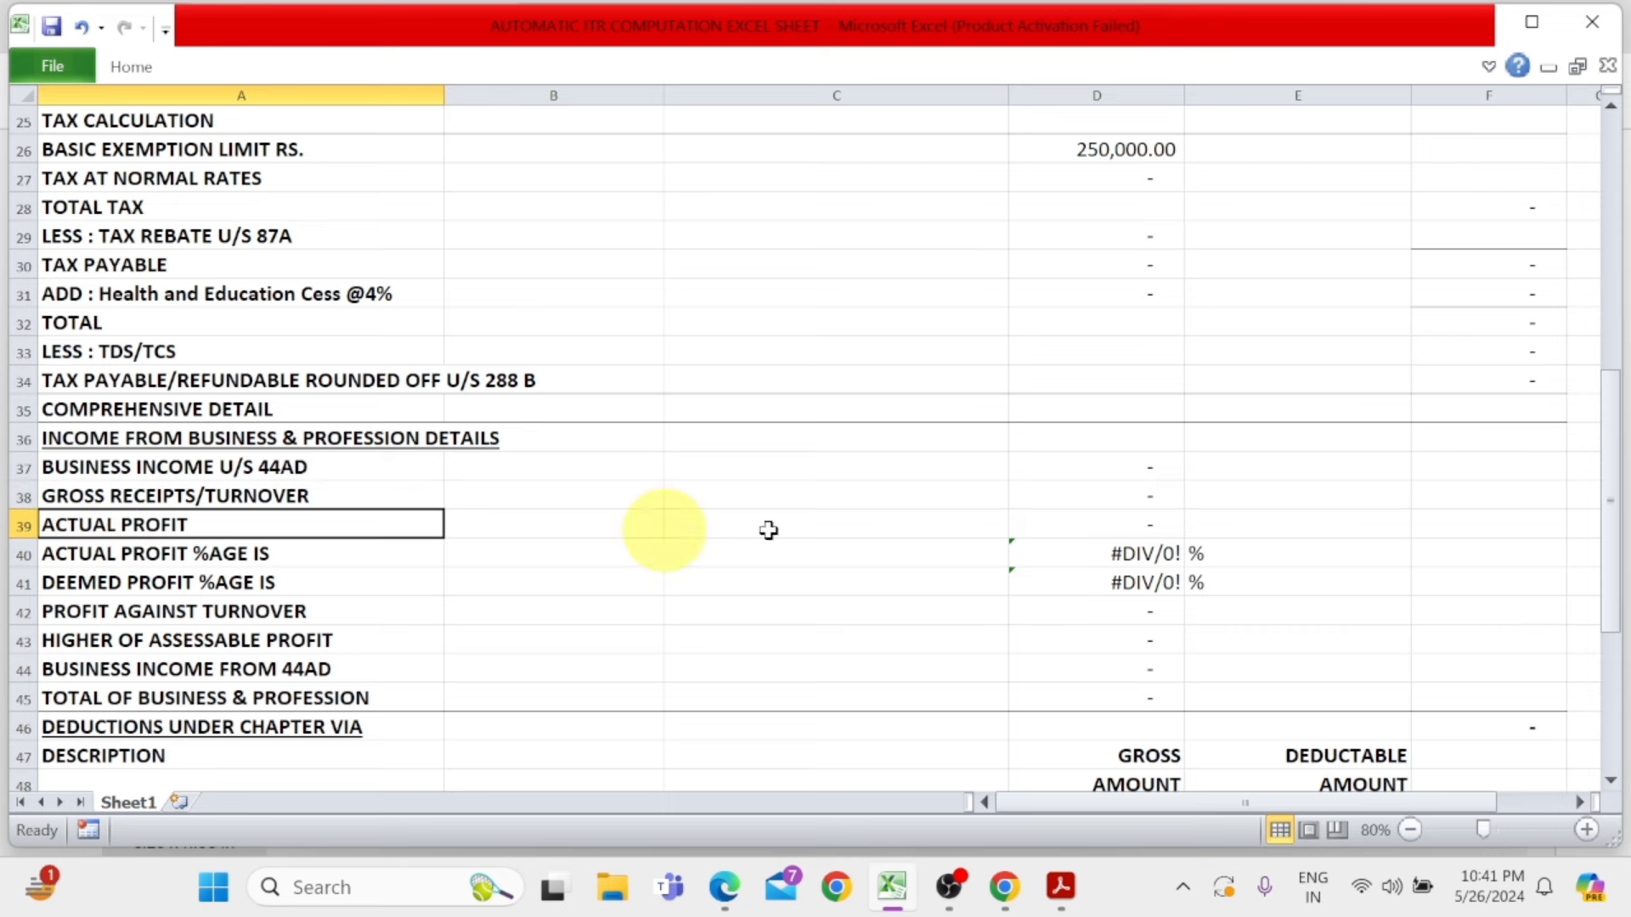
pyautogui.click(1110, 524)
pyautogui.click(1104, 612)
# Step: Examine the Chapter VIA deduction rows for 80C, life insurance, 80D and 80GG, and the 44AD gross sale turnover and profit cells
pyautogui.scroll(-1, 1108, 633)
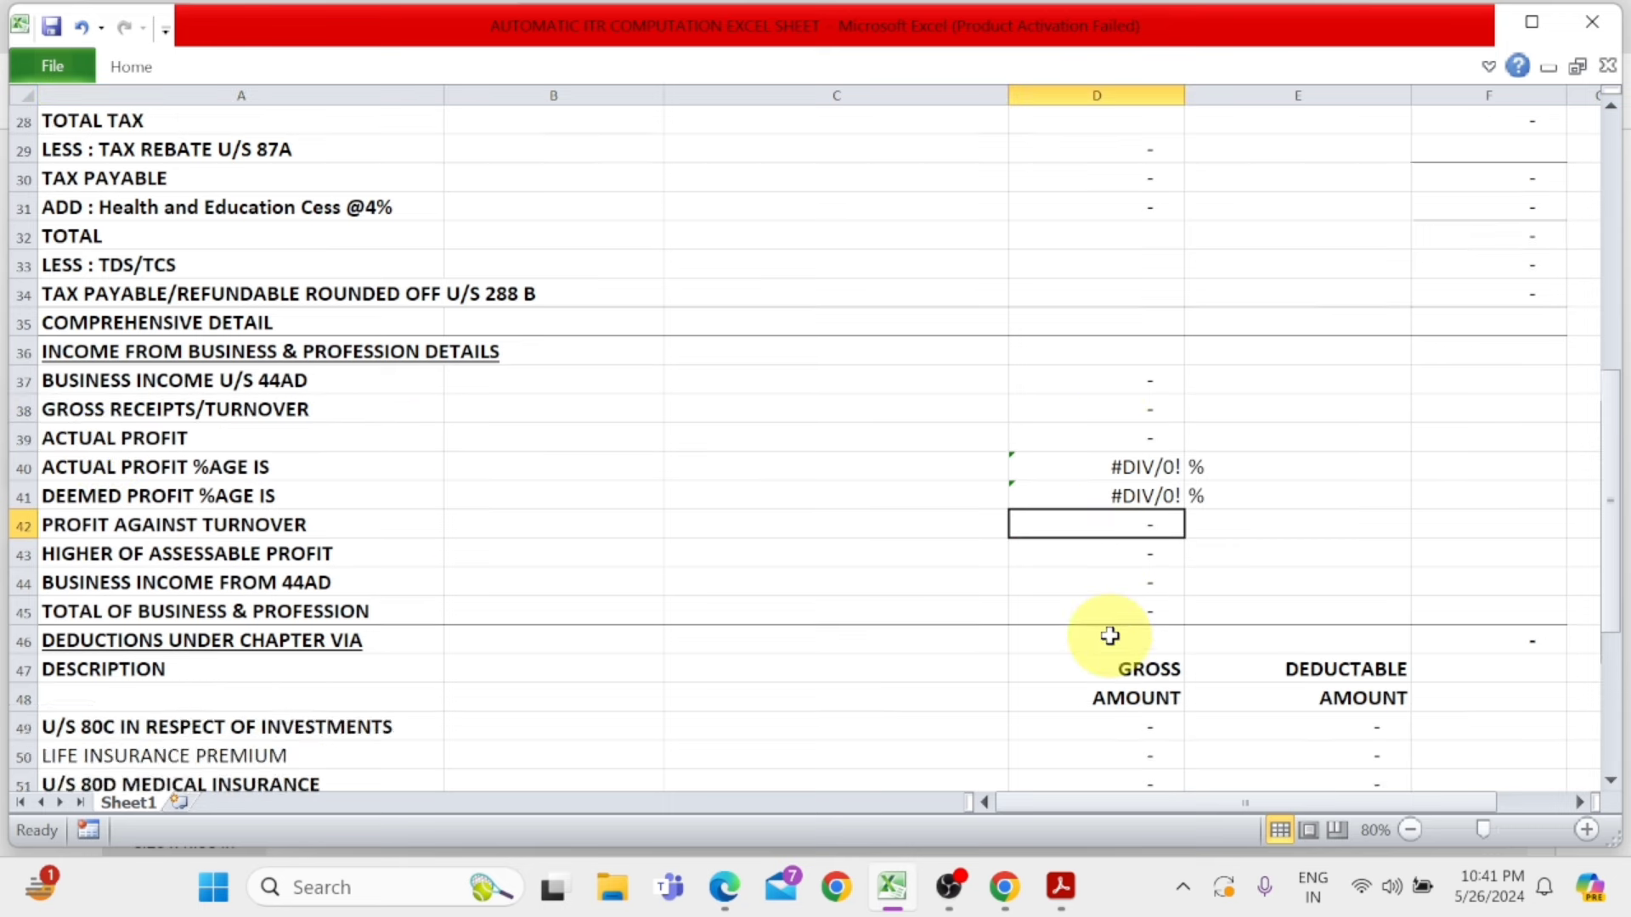
pyautogui.scroll(-2, 1108, 632)
pyautogui.click(270, 555)
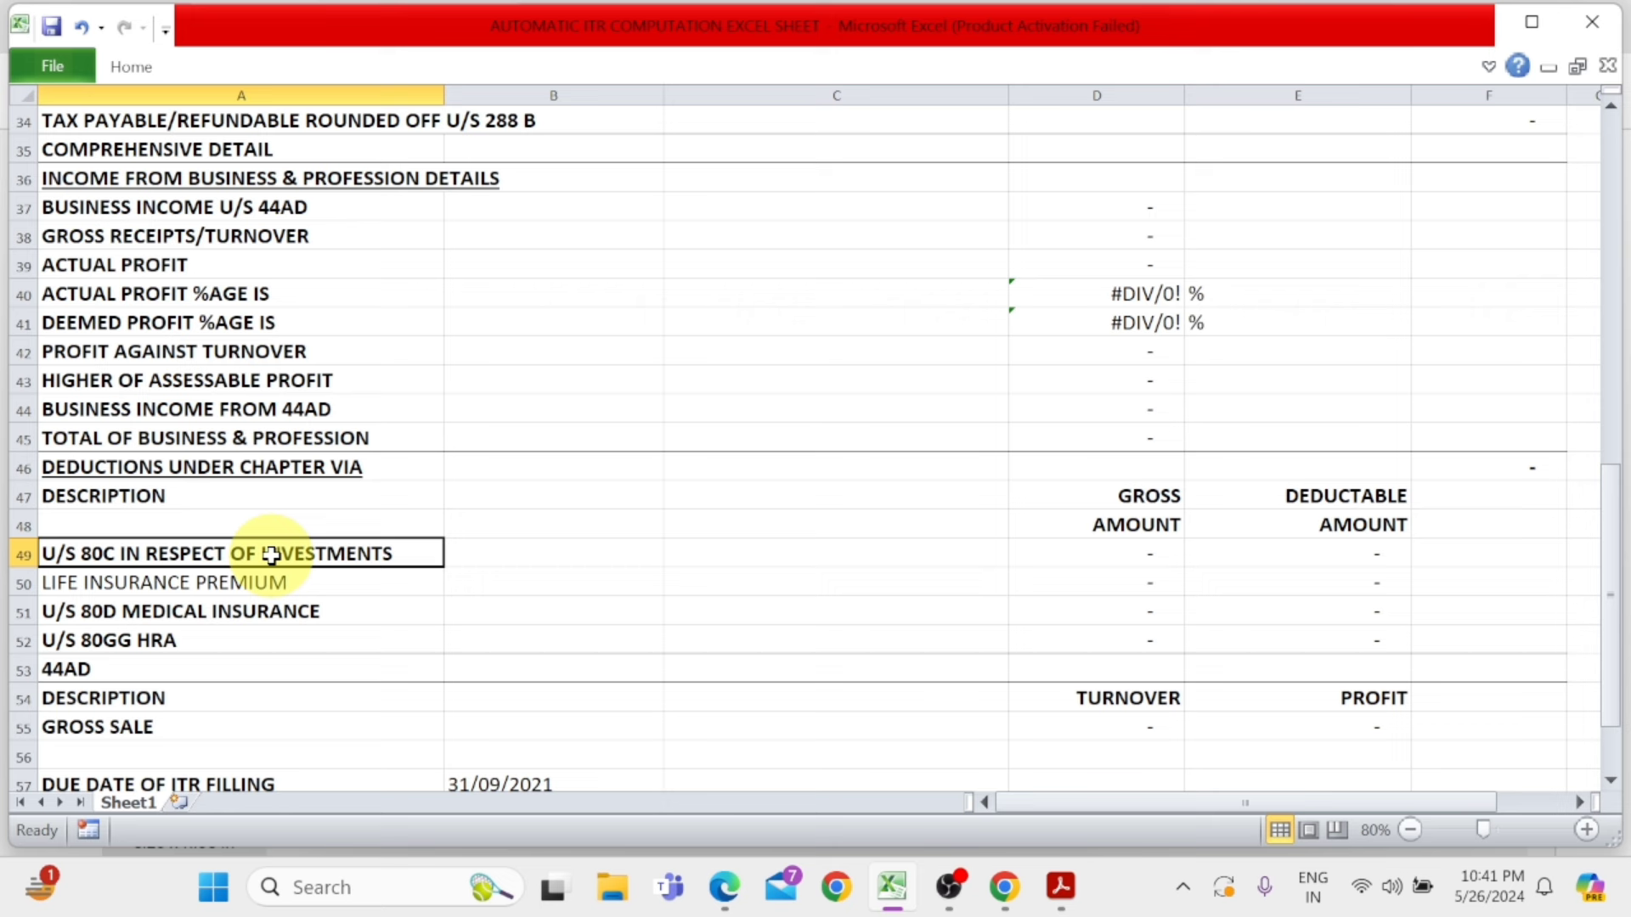
pyautogui.click(1127, 593)
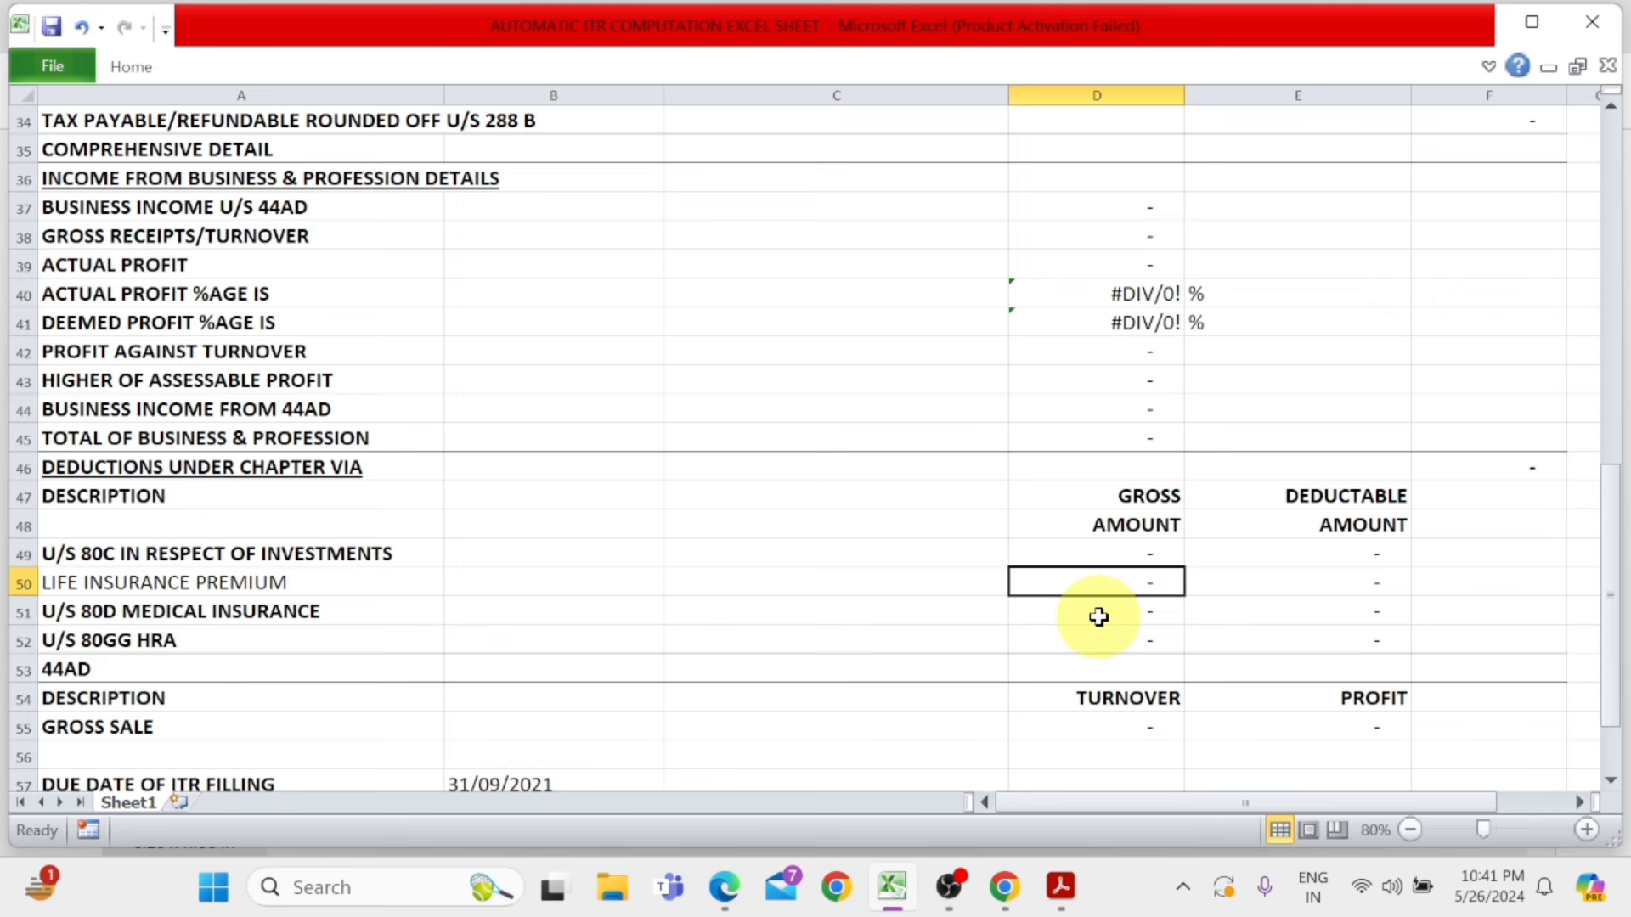
pyautogui.scroll(-2, 1099, 618)
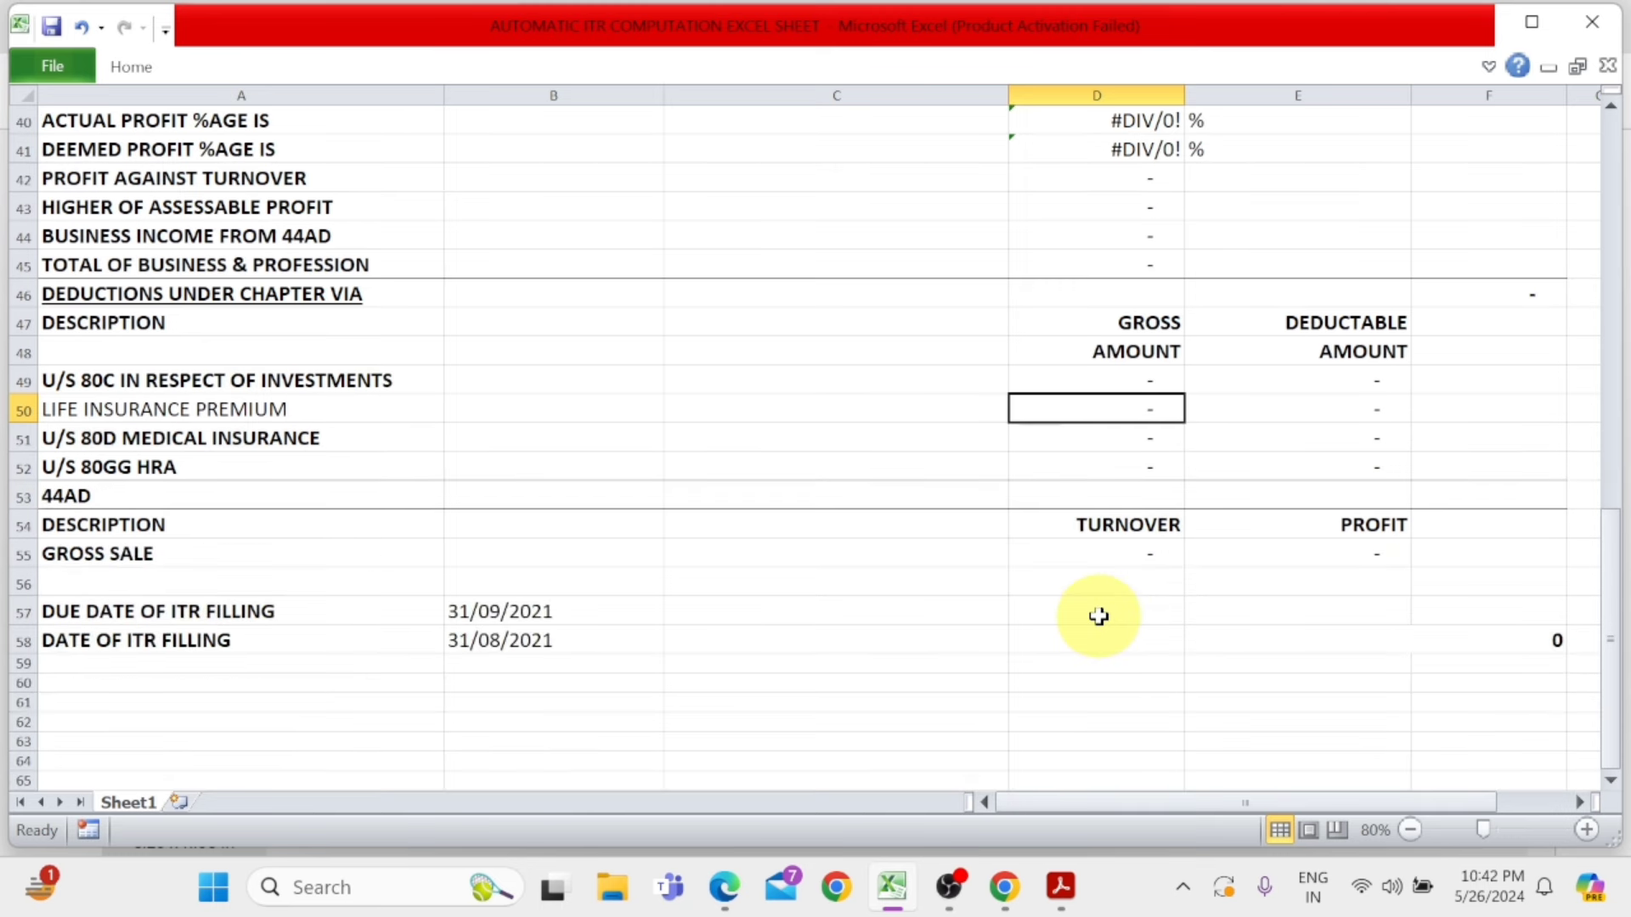
pyautogui.click(1137, 560)
pyautogui.click(1381, 543)
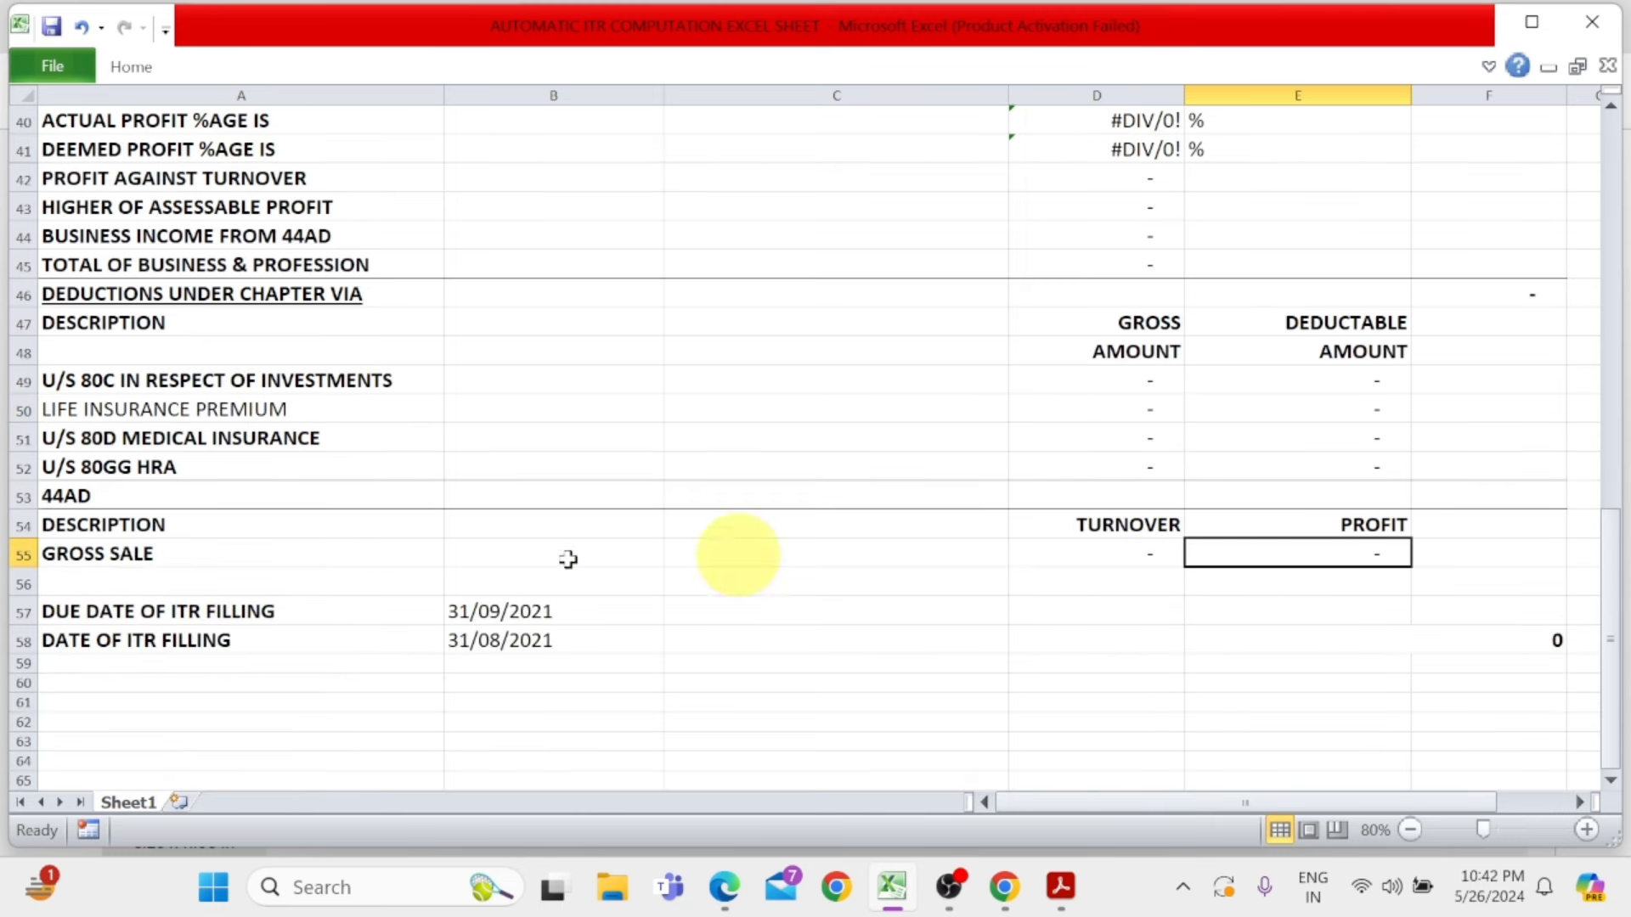
# Step: Set the due date of ITR filing to 31/07/2024 in the row beneath the 44AD section
pyautogui.click(525, 615)
pyautogui.doubleClick(506, 612)
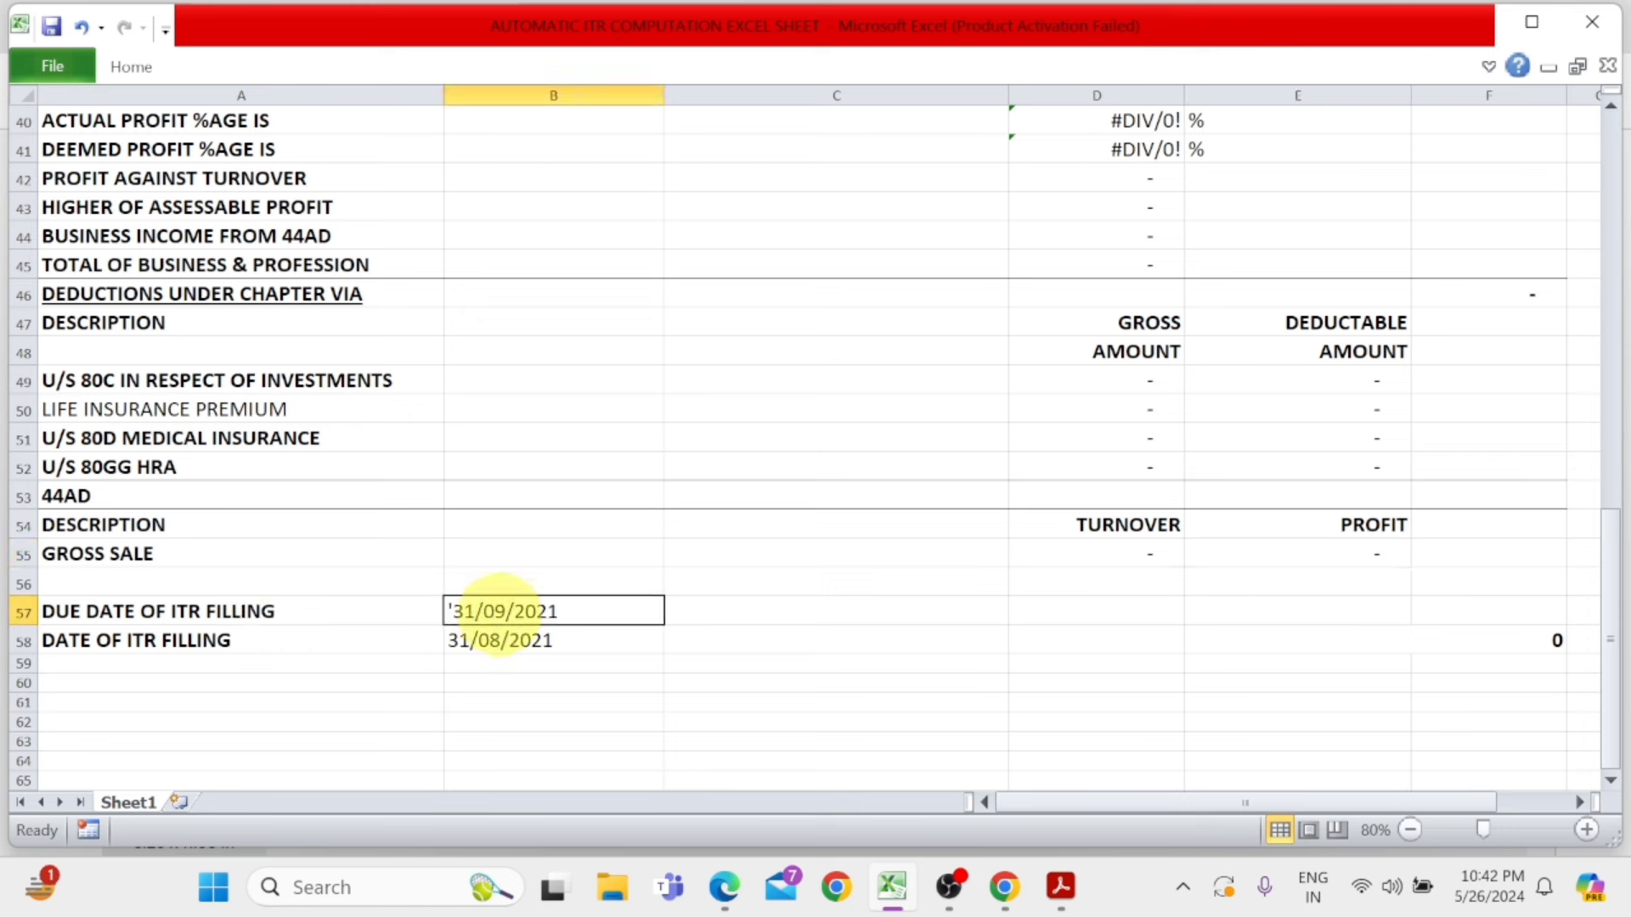
pyautogui.press('BackSpace')
pyautogui.write('7')
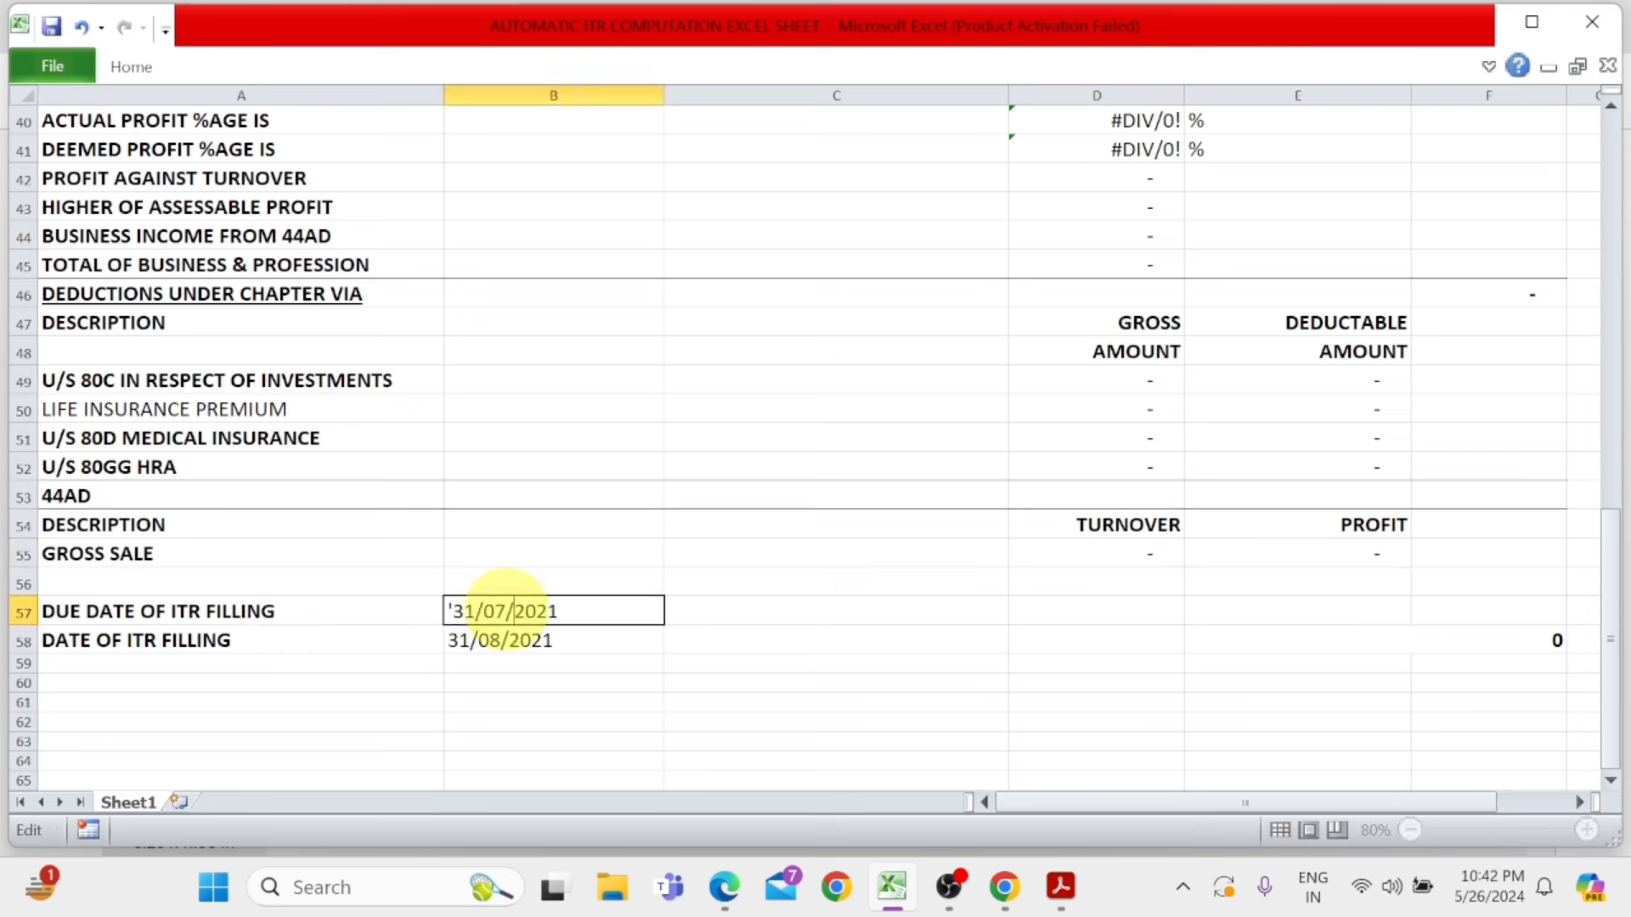
pyautogui.press('End')
pyautogui.press('BackSpace')
pyautogui.write('4')
pyautogui.press('Return')
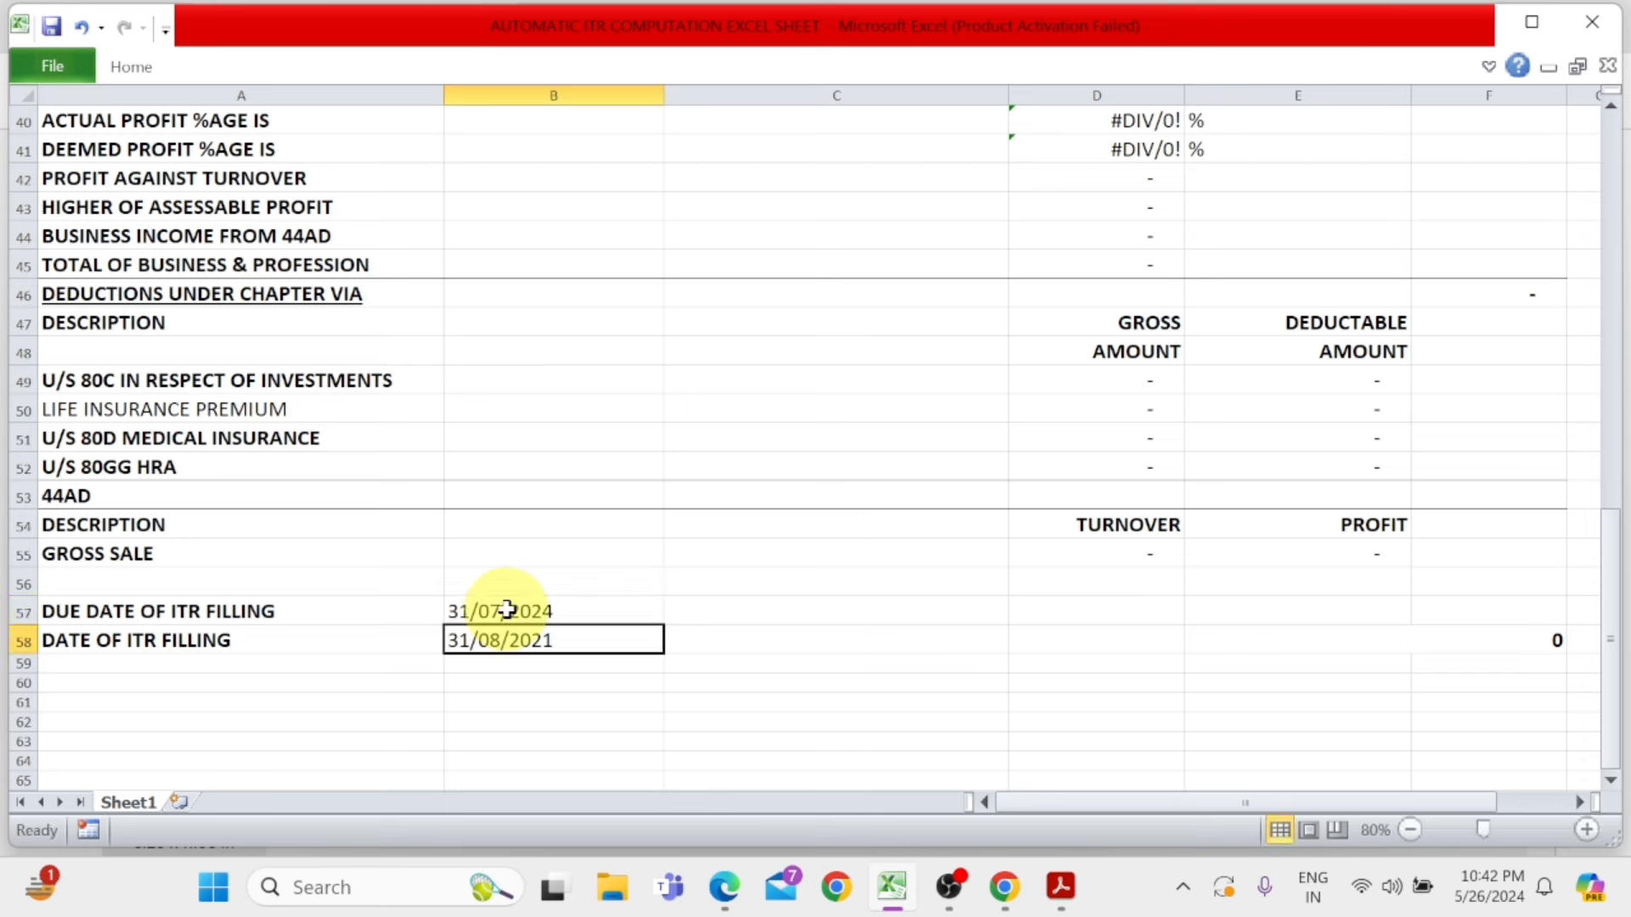
# Step: Check the date of ITR filing entry beneath the due date
pyautogui.click(226, 650)
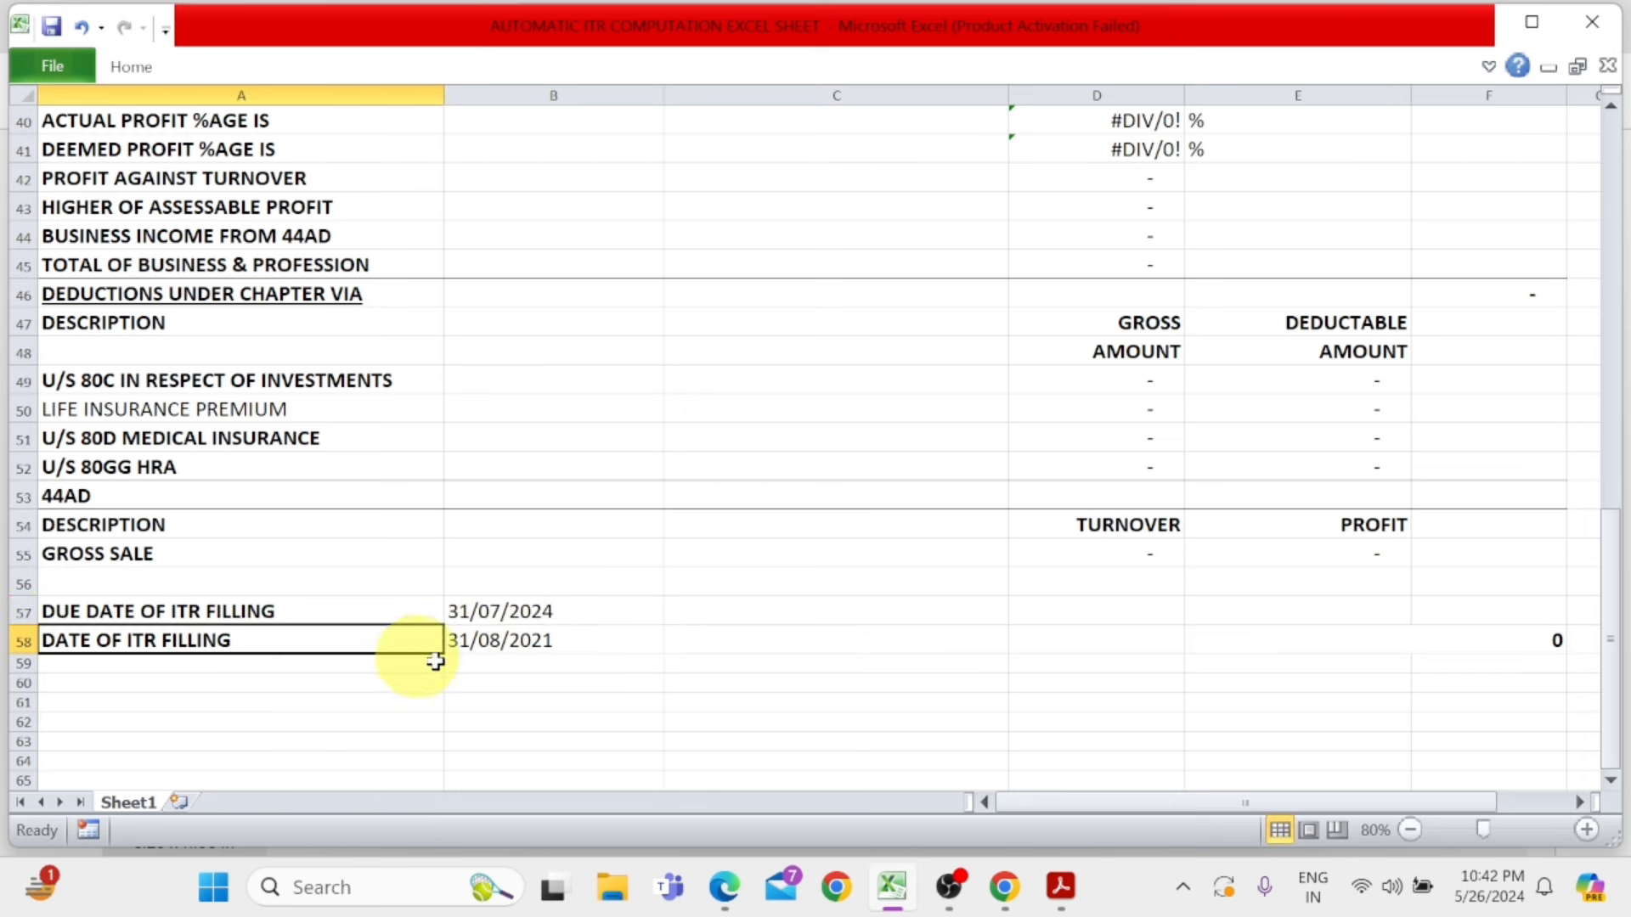
pyautogui.click(505, 643)
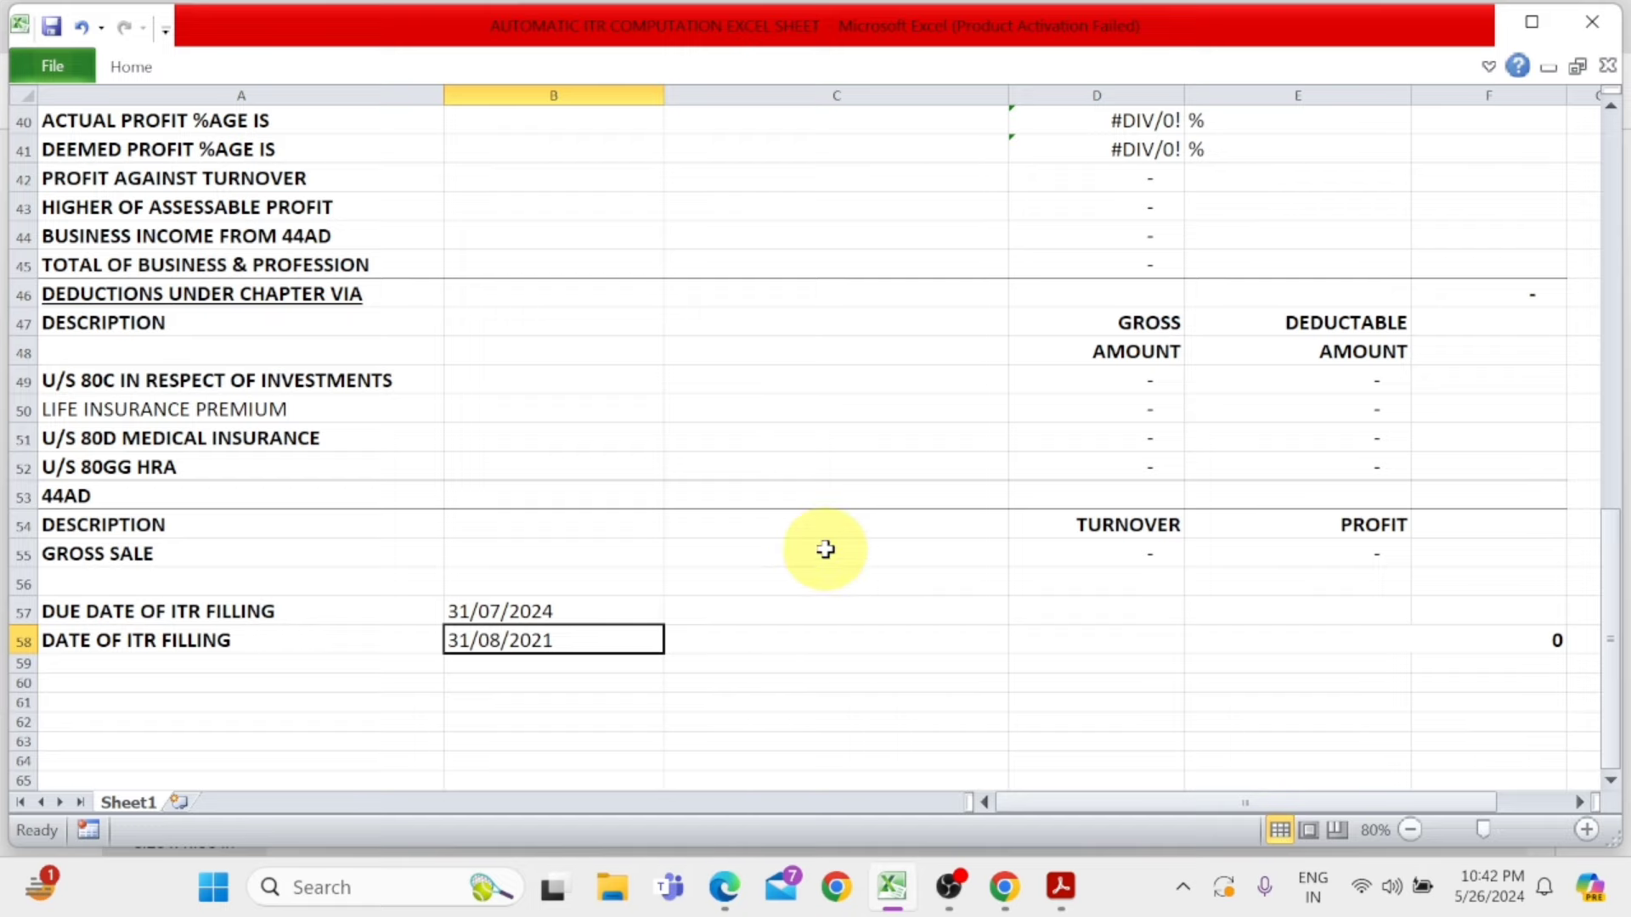
pyautogui.scroll(13, 826, 549)
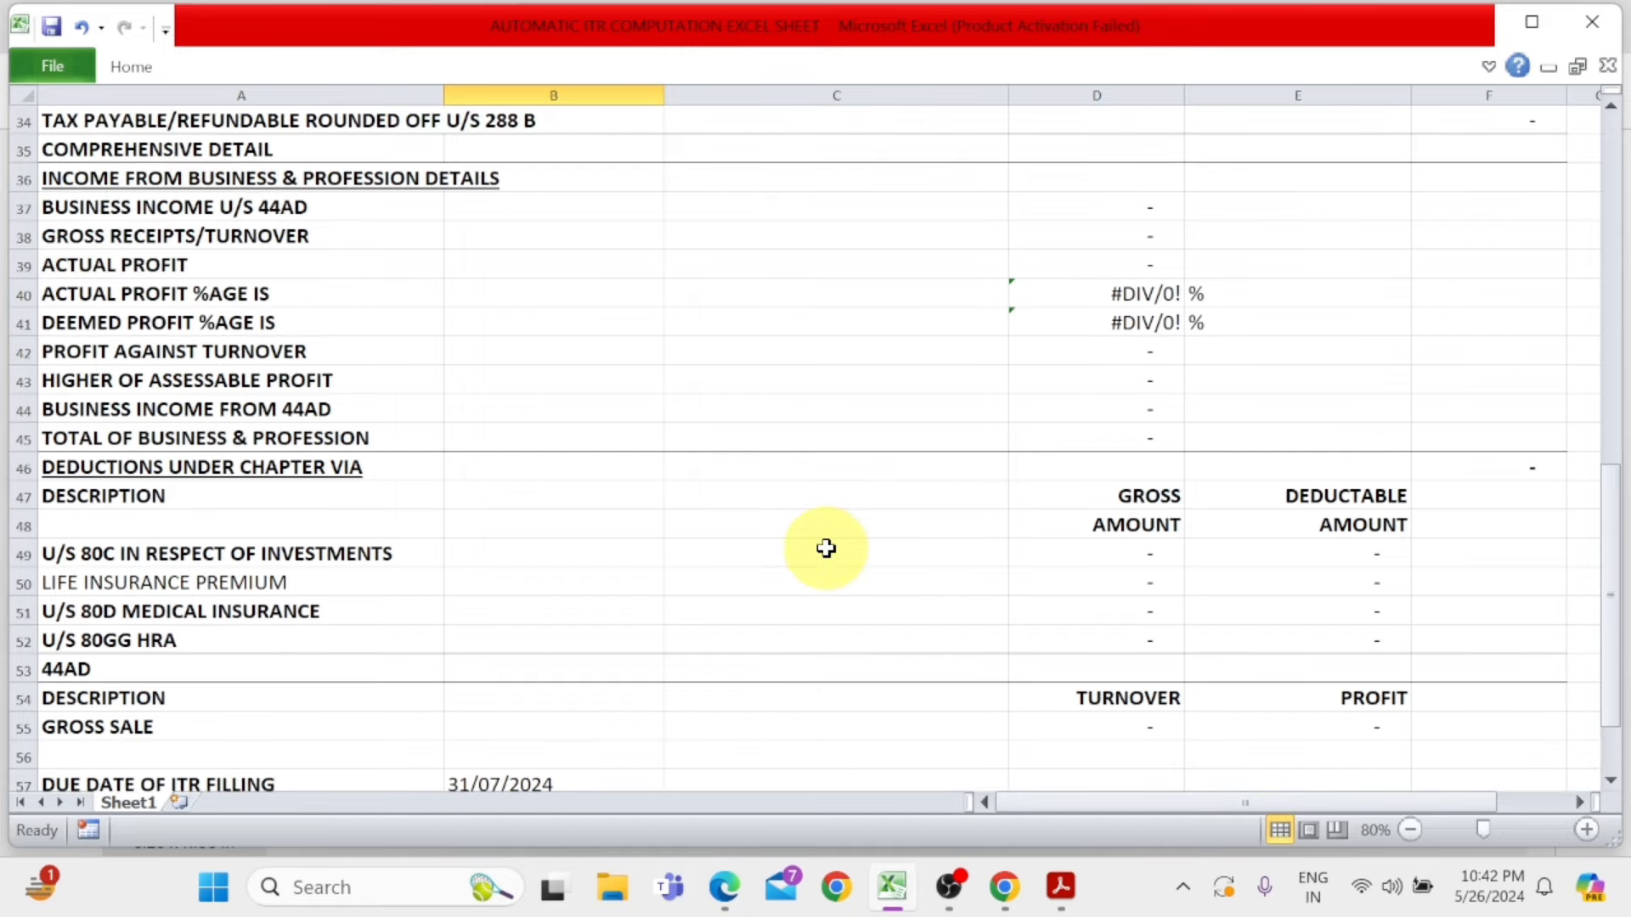